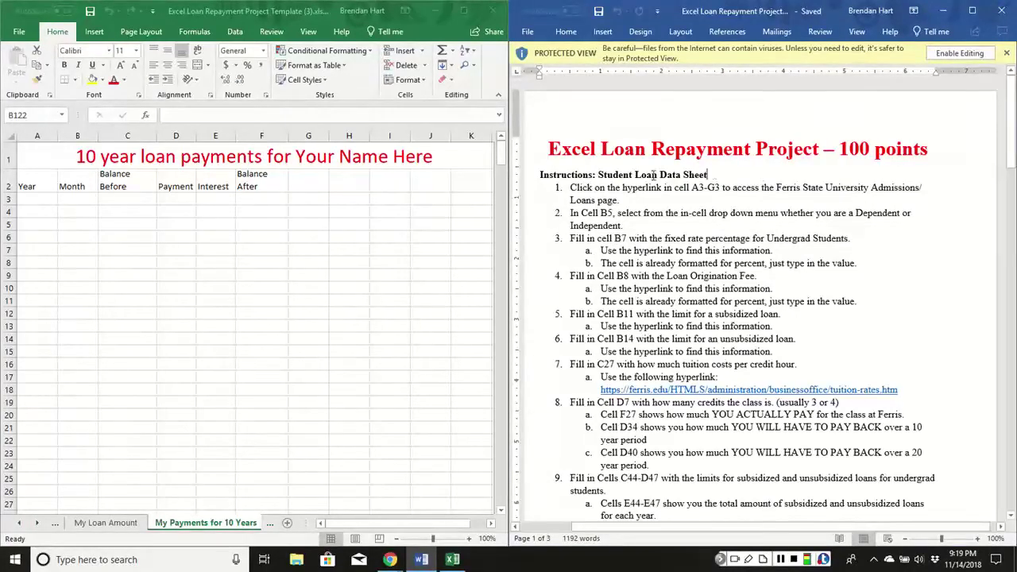
Highlight the Student Loan Data Sheet heading in Word and show the Student Loan Data sheet in Excel.
drag(707, 174, 558, 182)
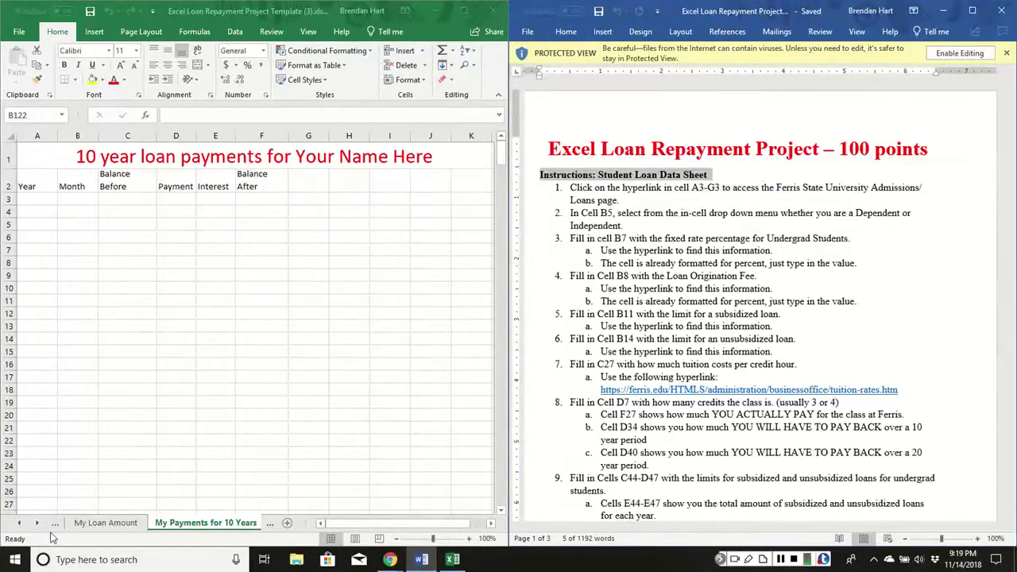
click(19, 523)
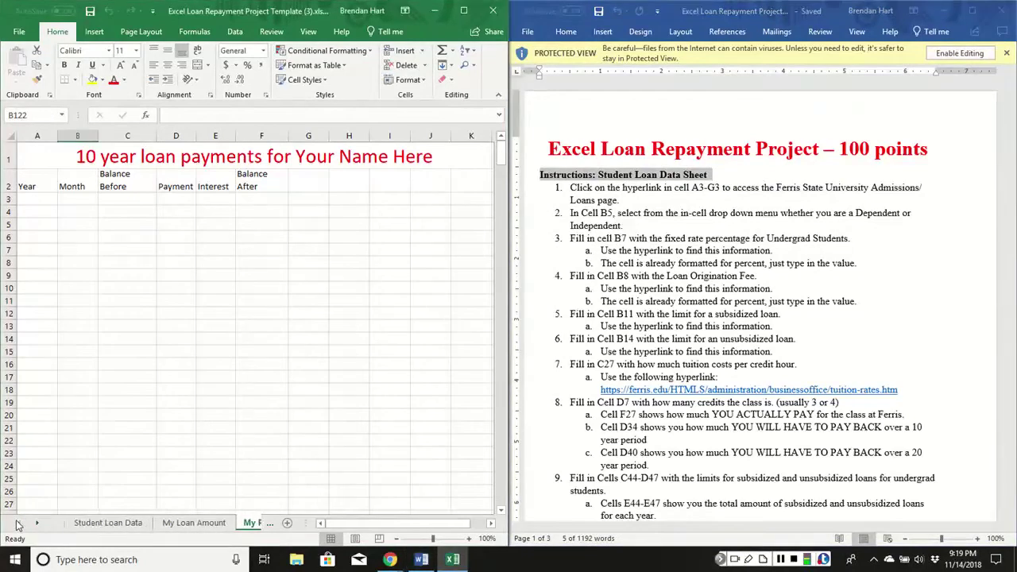
click(108, 522)
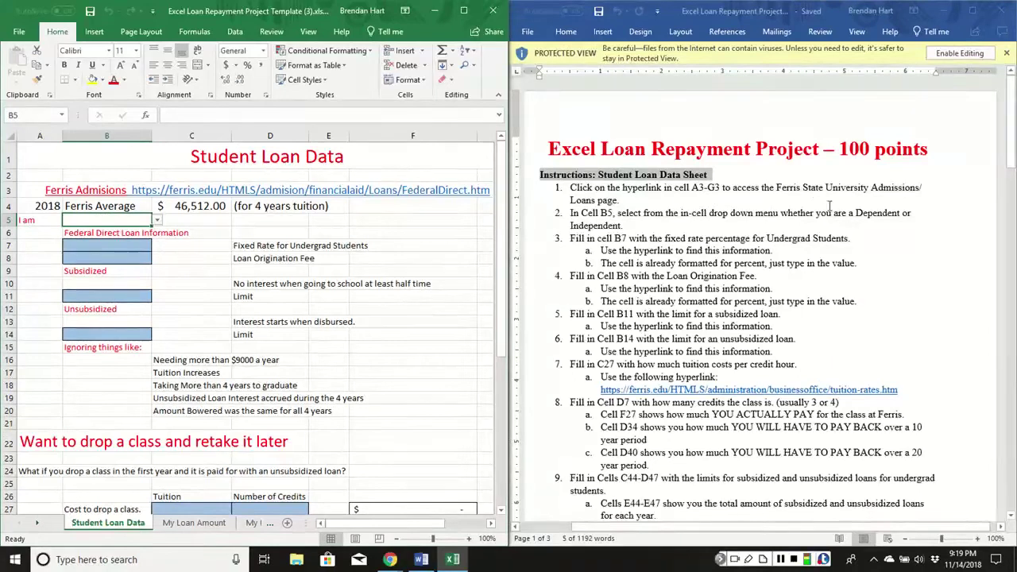
Open the Ferris Federal Direct Loans page from the A3 link and snap it beside Excel.
click(259, 191)
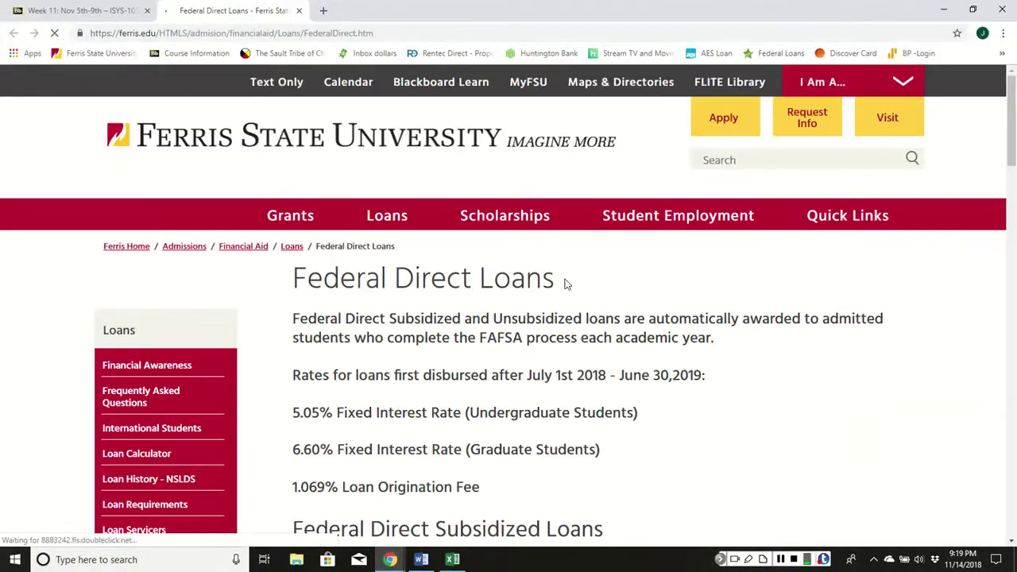
click(975, 8)
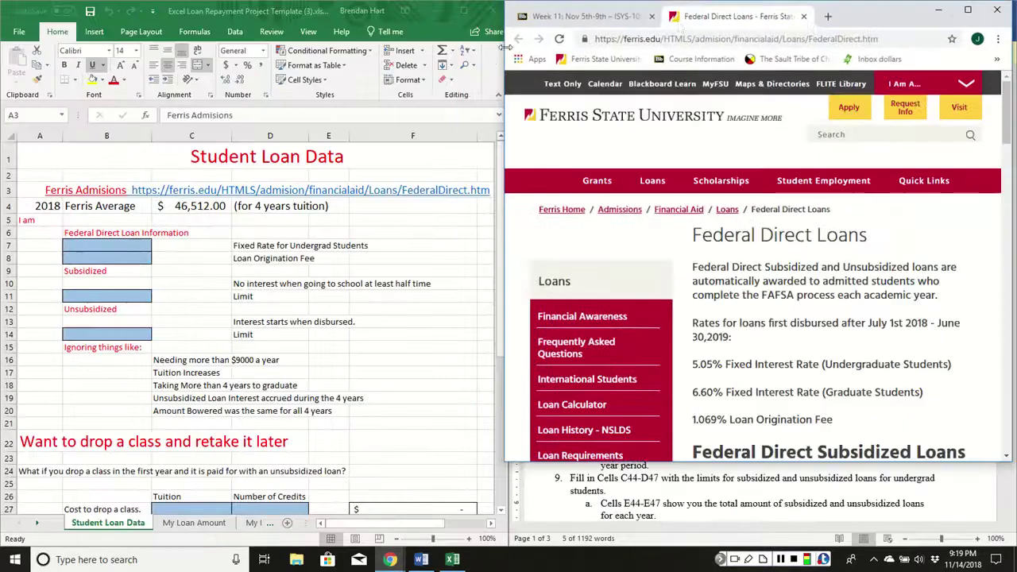
click(850, 11)
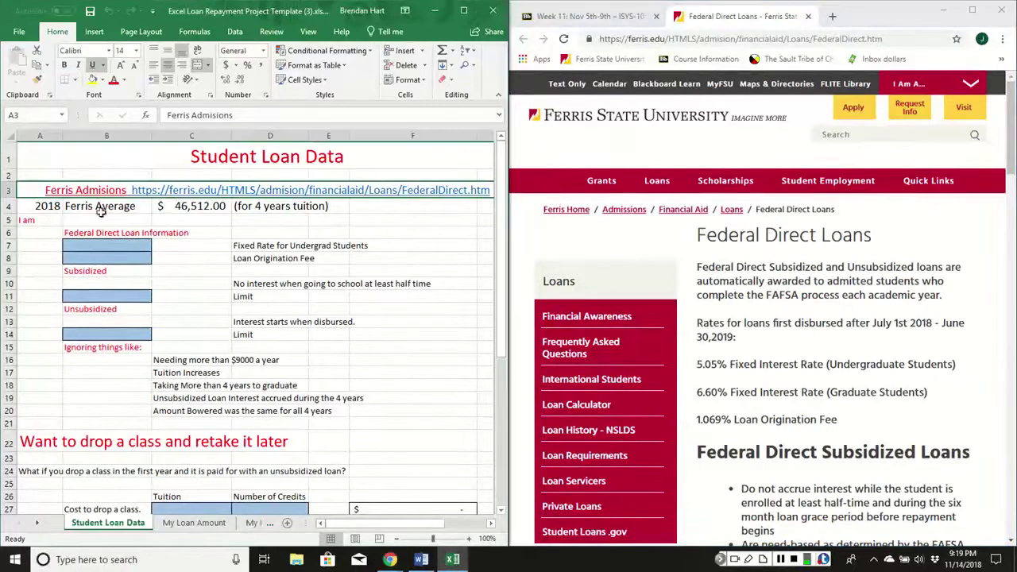
click(100, 220)
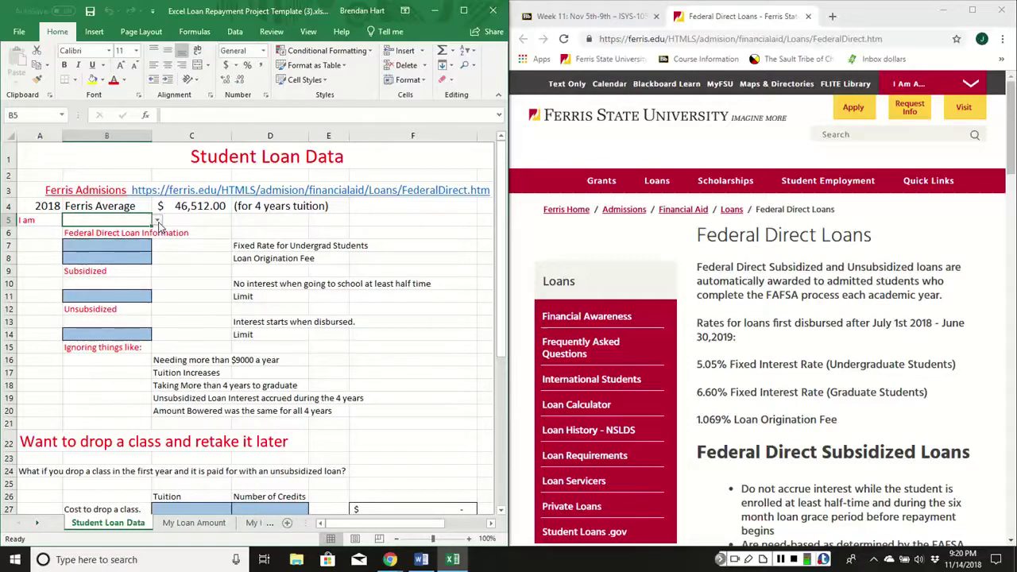
Choose Dependent as the student status in B5.
click(158, 221)
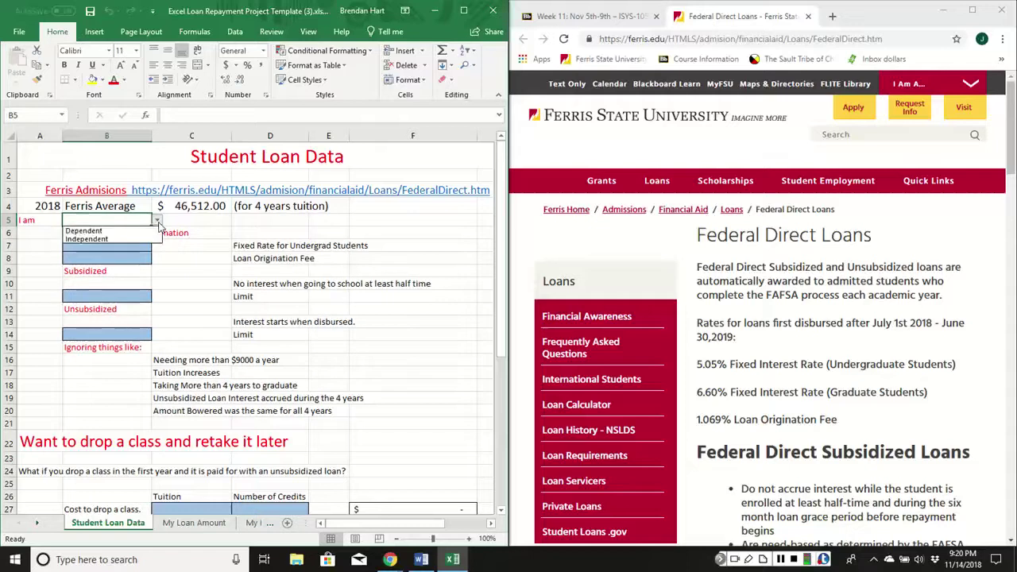
click(91, 230)
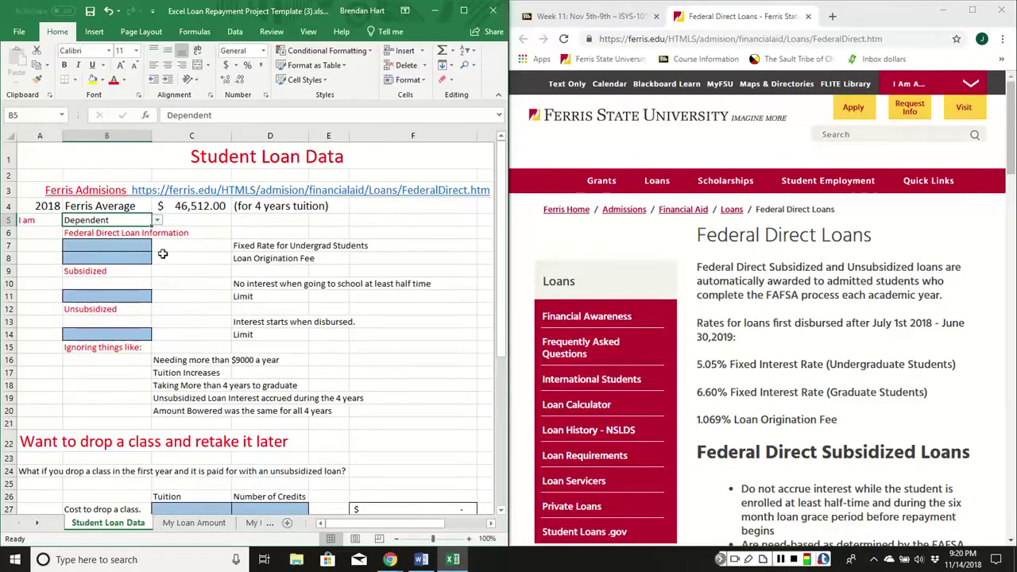
scroll(240, 350, down, 2)
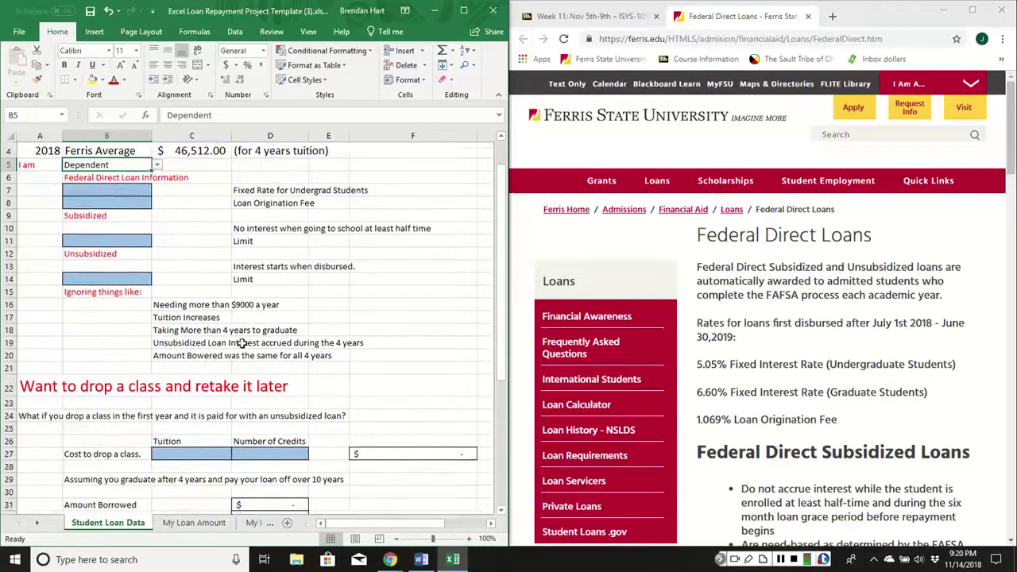
scroll(262, 367, down, 1)
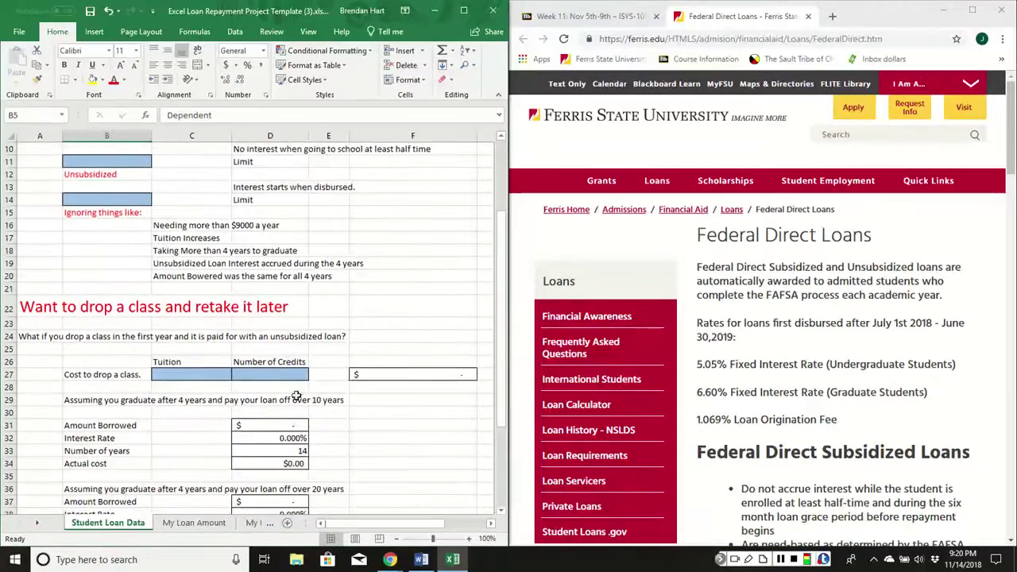
scroll(284, 387, up, 1)
scroll(284, 387, up, 3)
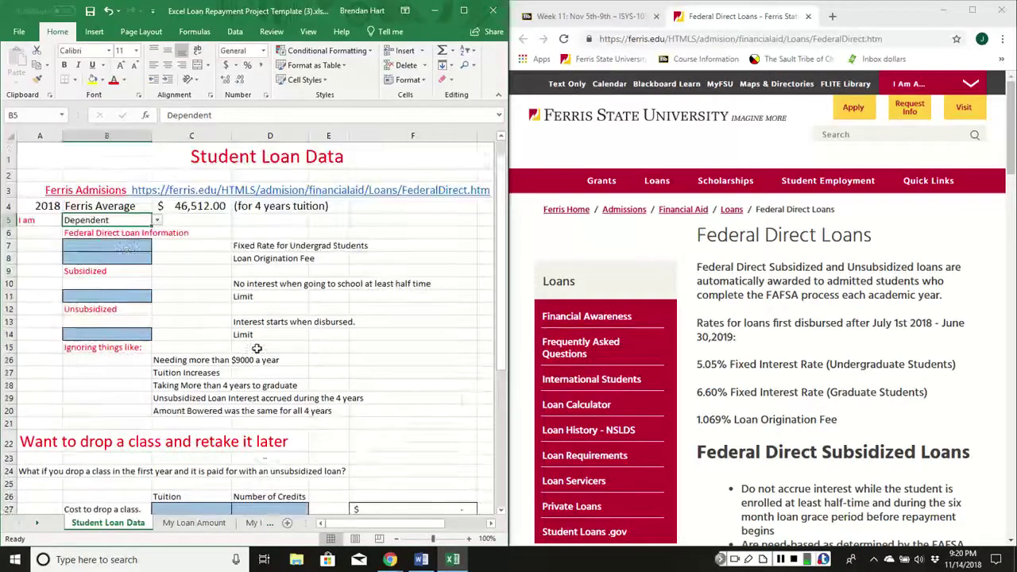
click(121, 246)
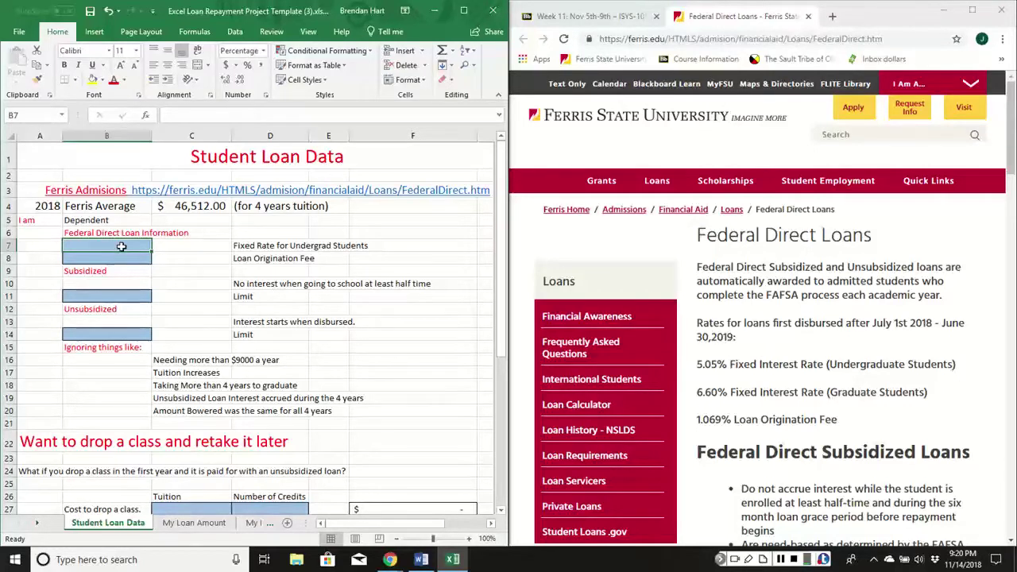
Enter the 5.05% fixed rate in B7 and the 1.069% origination fee in B8.
text(5.05)
key(Return)
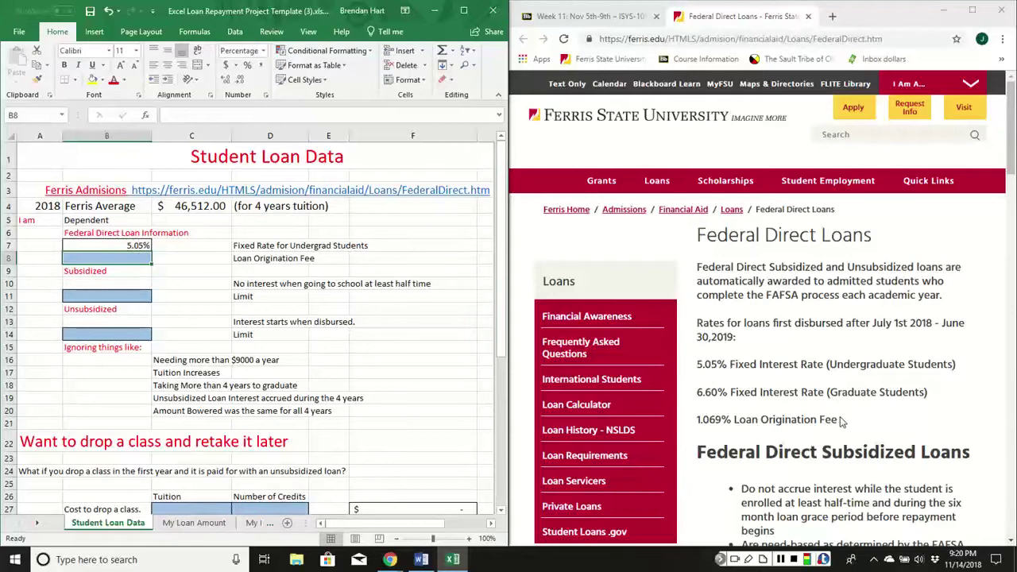
drag(844, 423, 694, 422)
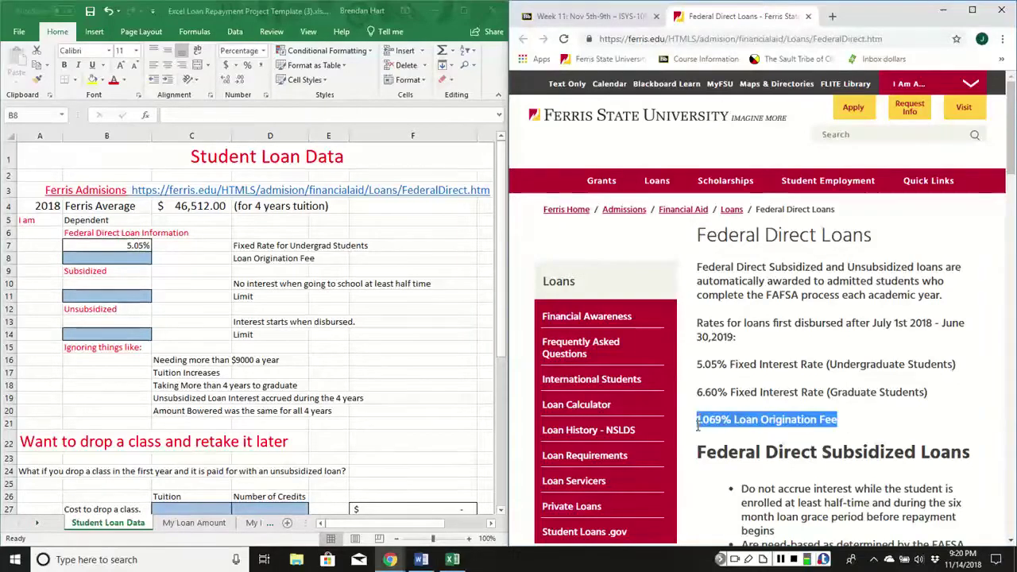
click(102, 257)
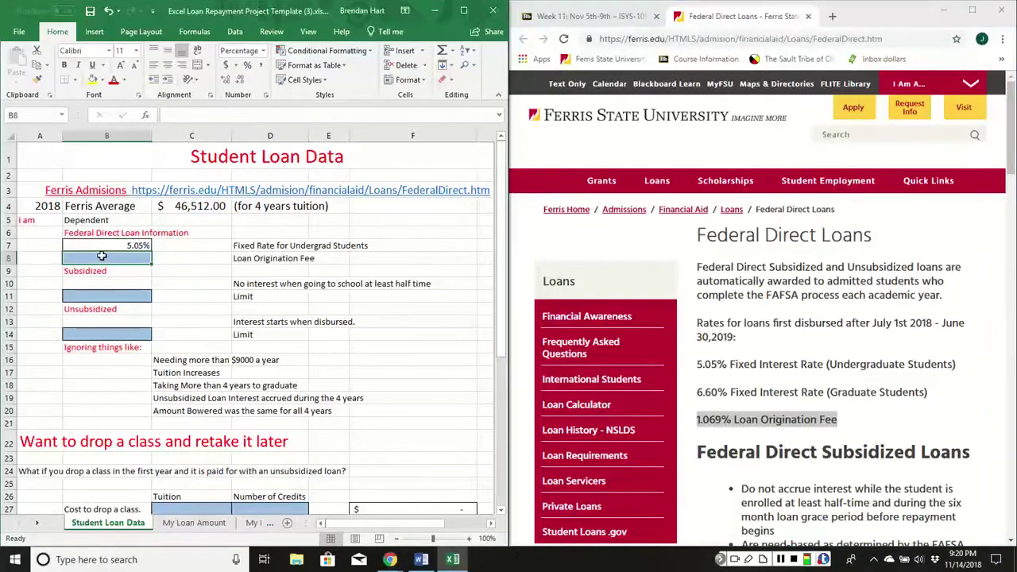
double_click(102, 256)
text(1.069)
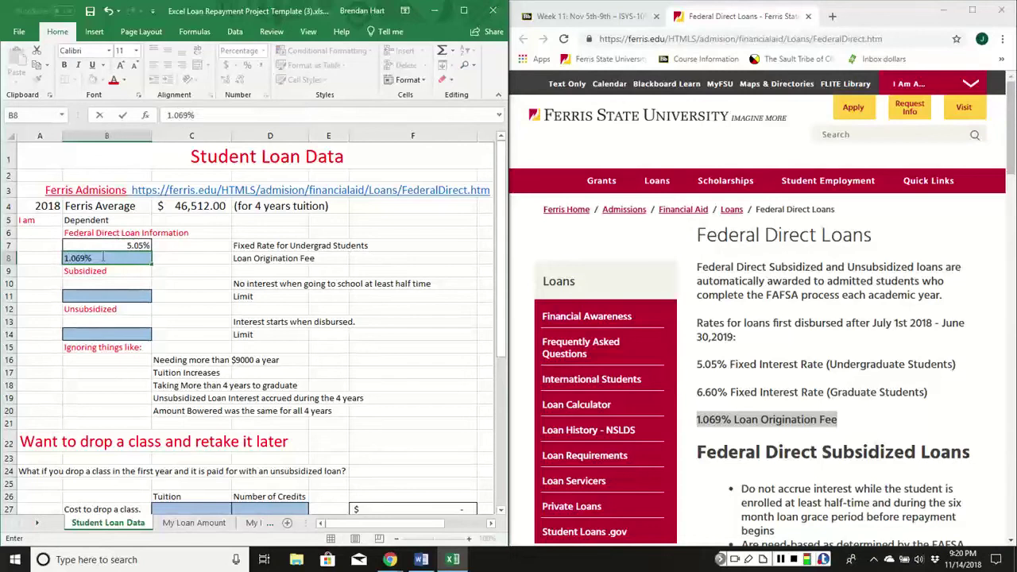
key(Return)
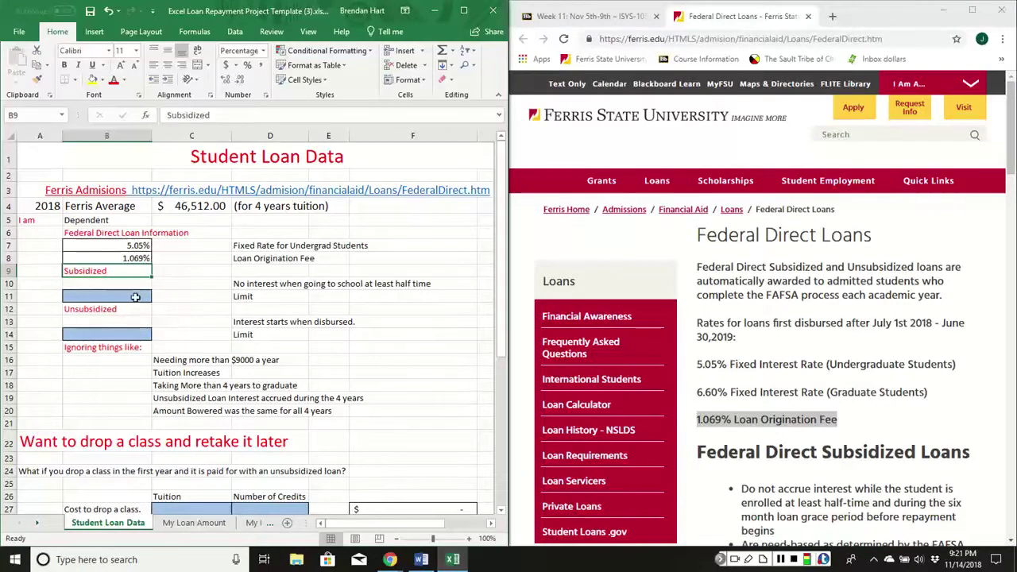
Enter 19000 as the subsidized limit in B11 and 8000 as the unsubsidized limit in B14.
scroll(743, 370, down, 5)
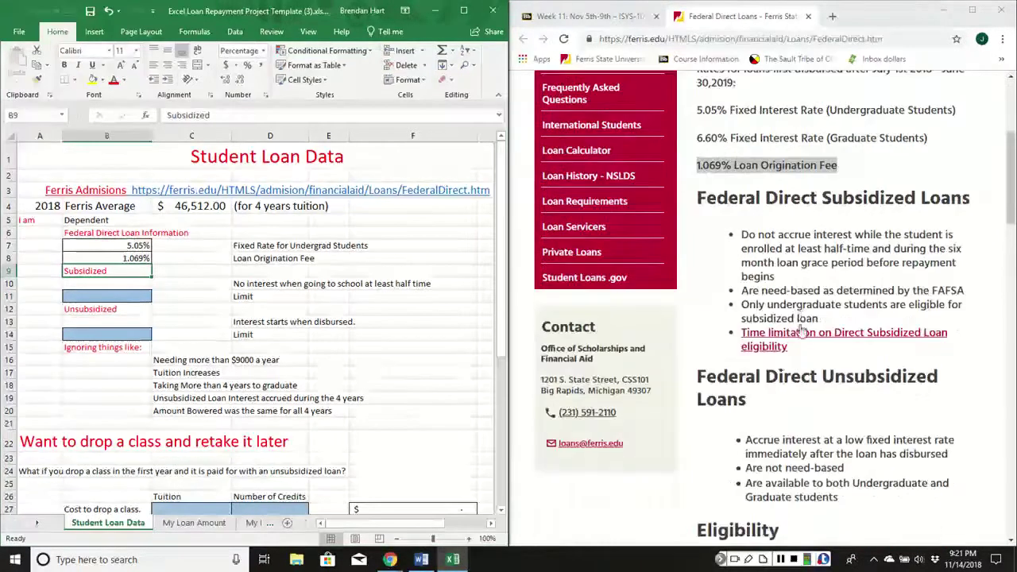
scroll(800, 326, down, 7)
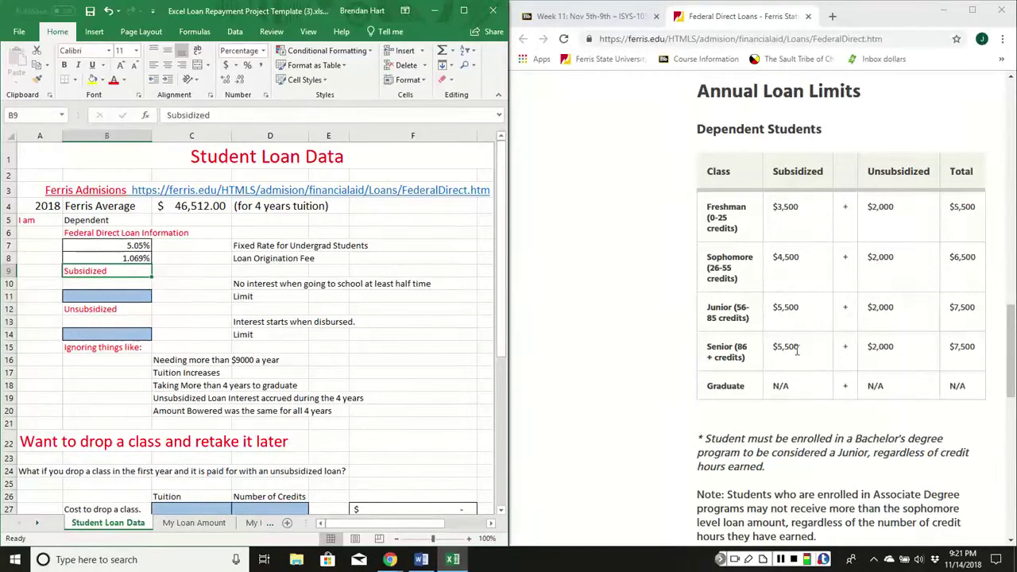
click(132, 295)
text(19)
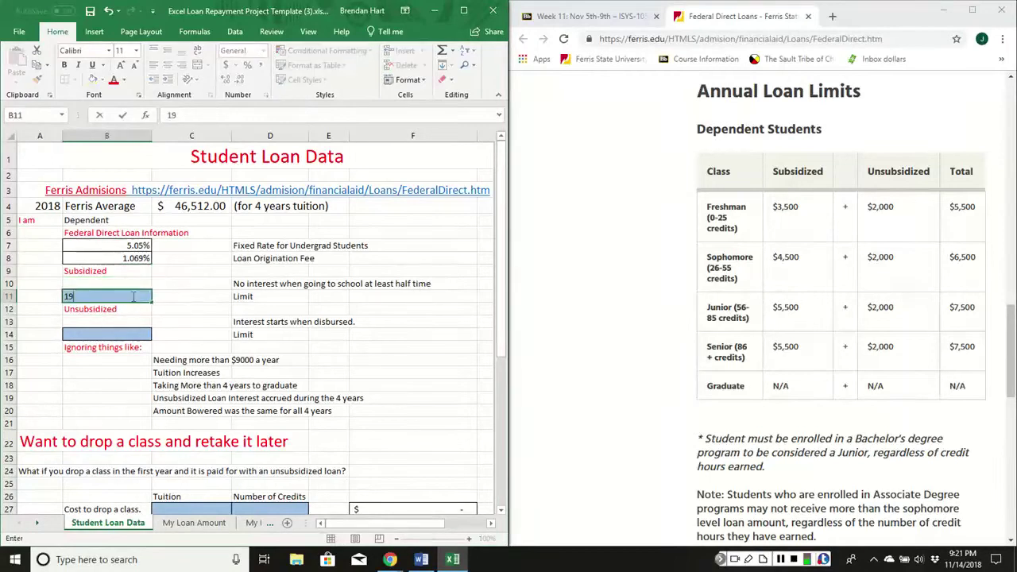
text(000)
key(Return)
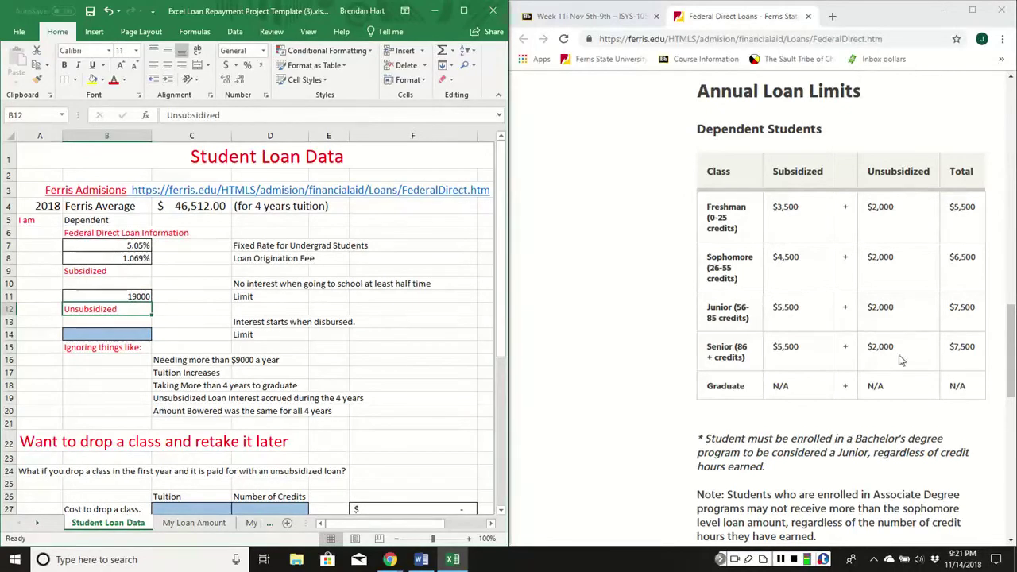
click(121, 335)
text(8)
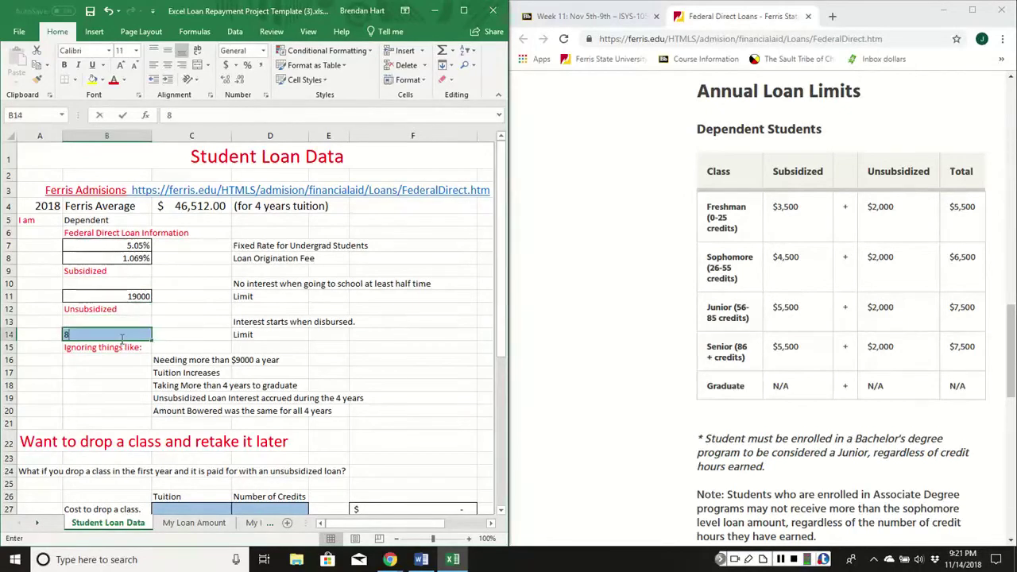
text(00)
key(Return)
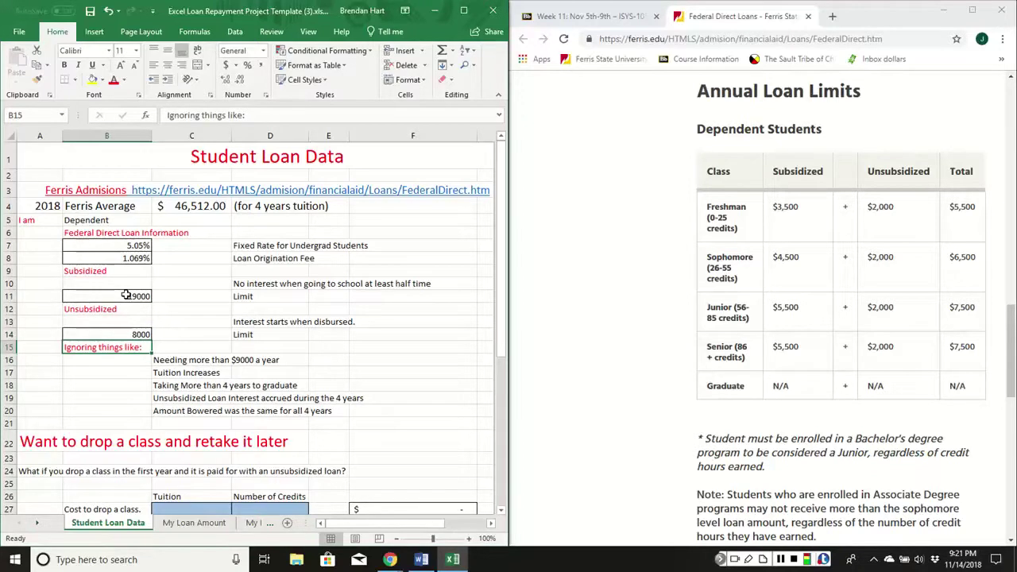
Format the B11 and B14 loan limits as Currency.
click(126, 295)
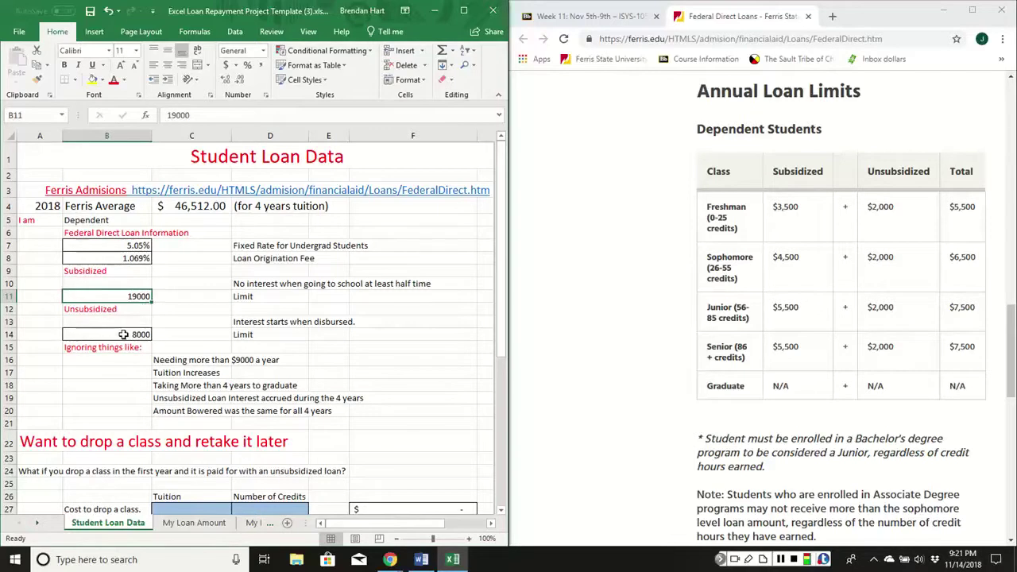
ctrl+click(119, 334)
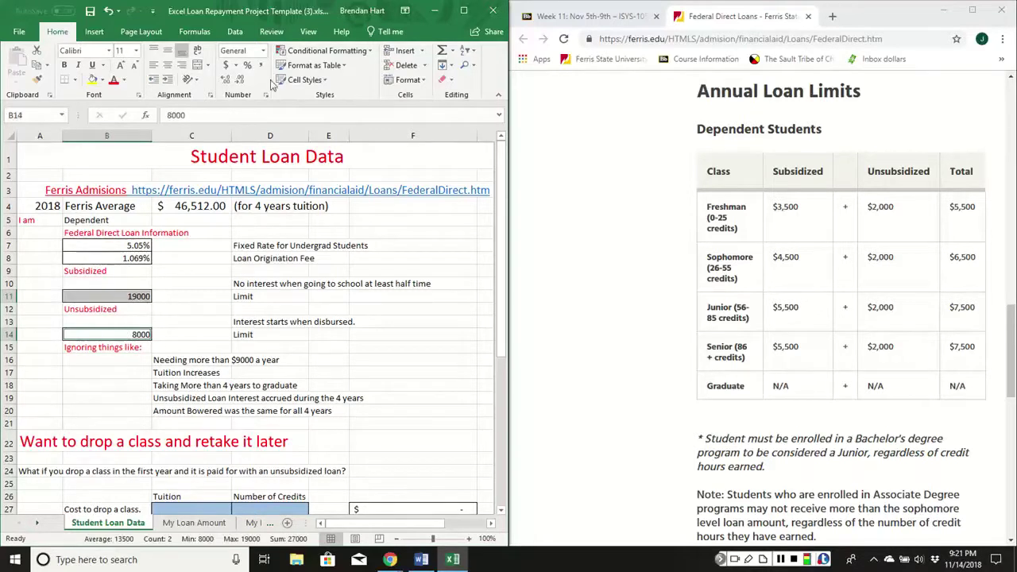
click(263, 50)
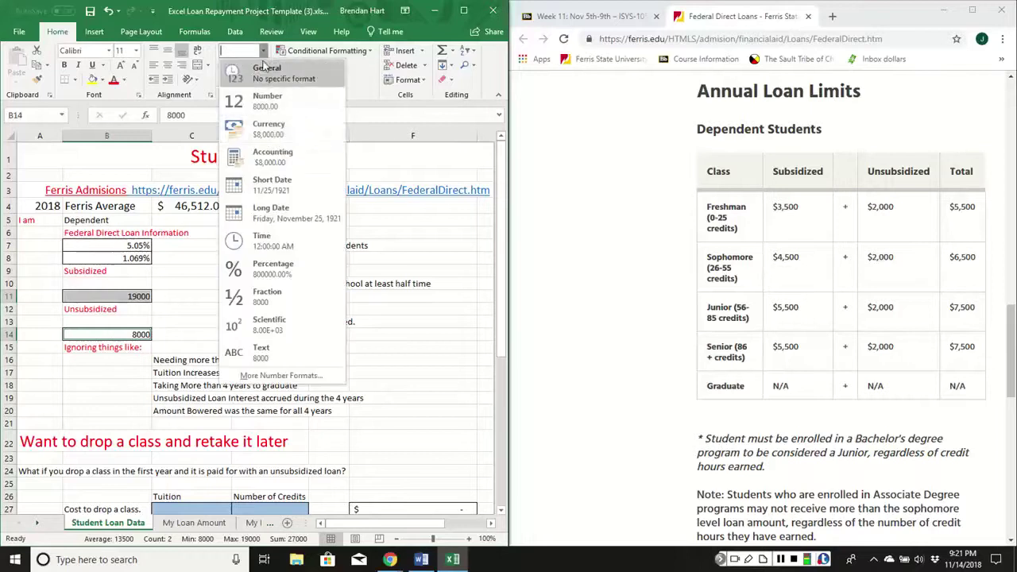
click(268, 129)
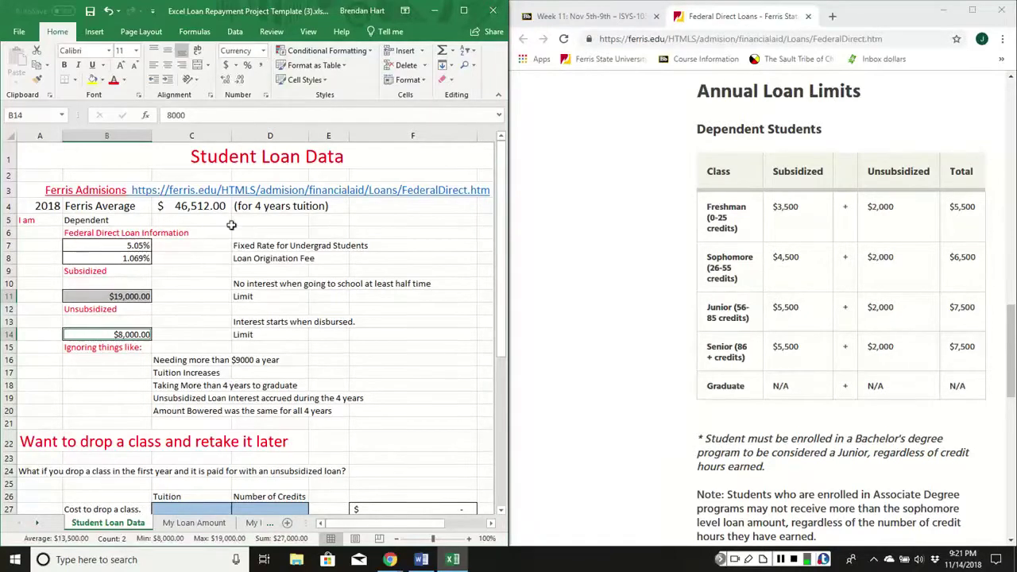
scroll(236, 357, down, 1)
scroll(237, 357, down, 3)
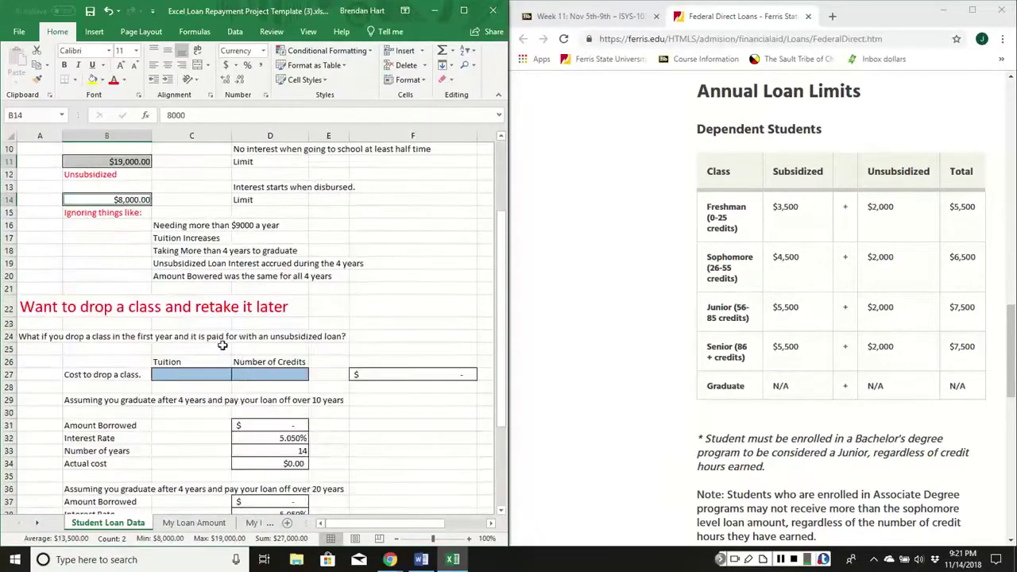
click(197, 336)
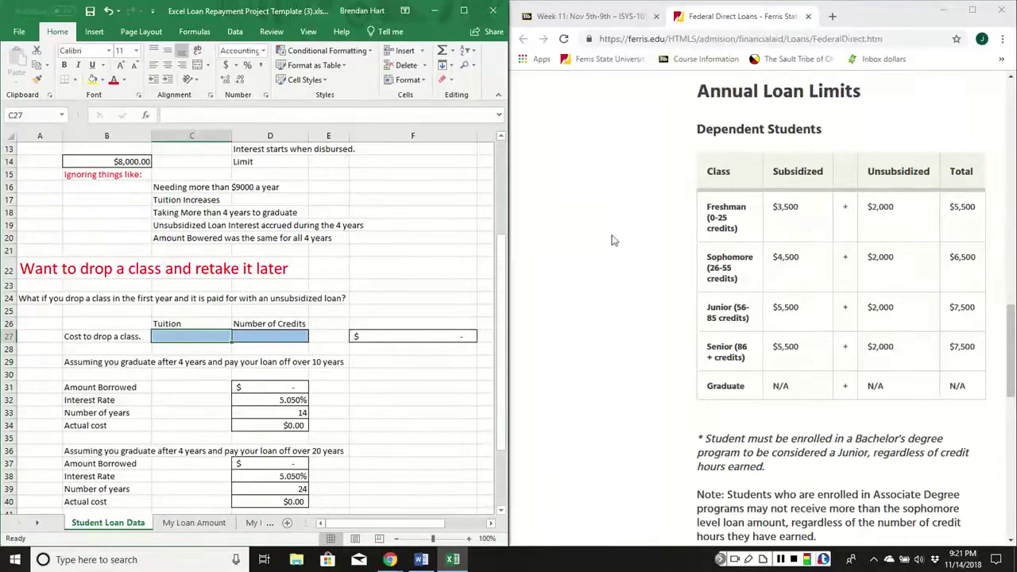
Enter 421 tuition per credit in C27 and 3 credits in D27, giving a $1,263.00 drop cost.
scroll(617, 268, up, 2)
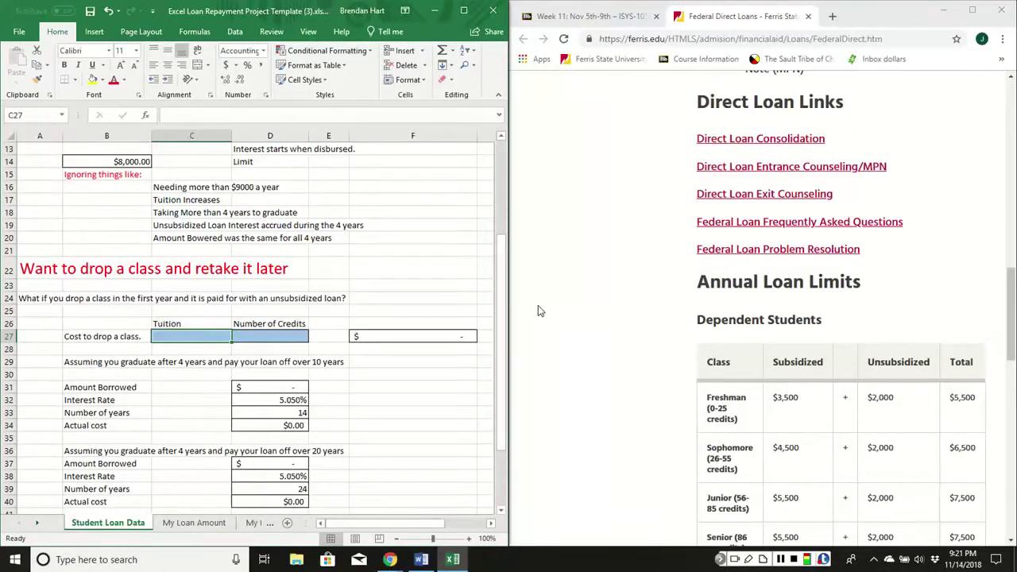
text(421)
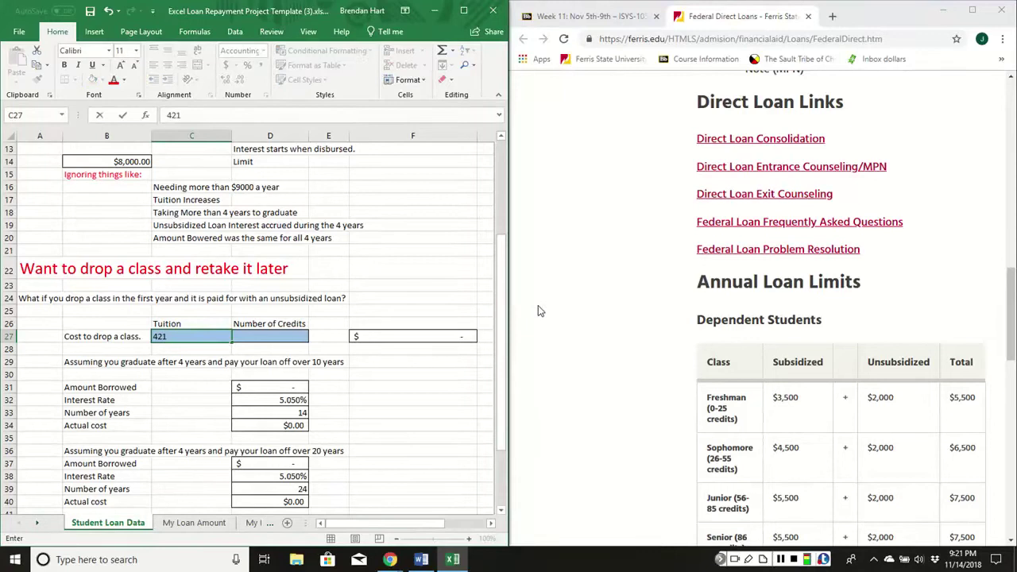
key(Return)
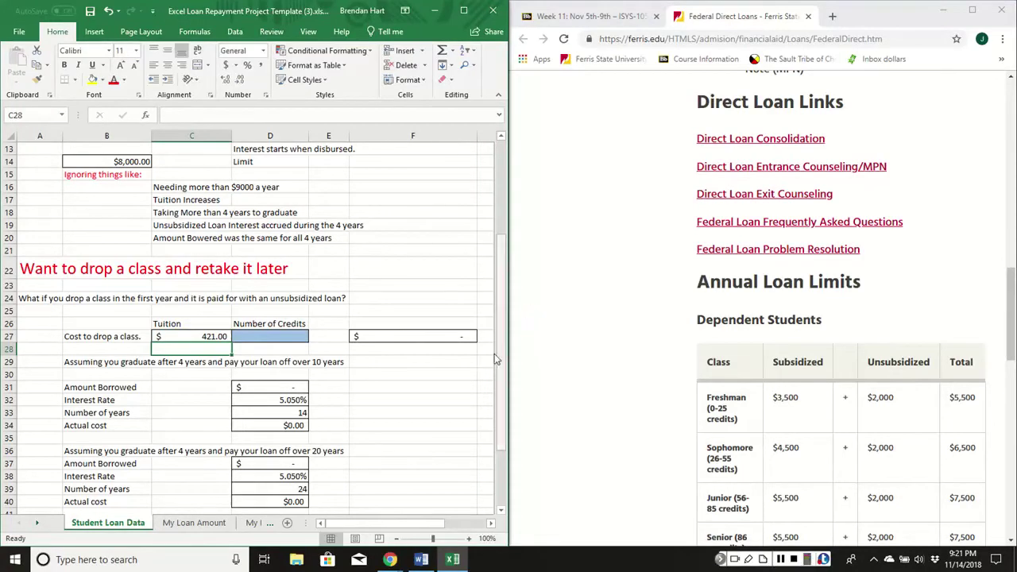
click(266, 338)
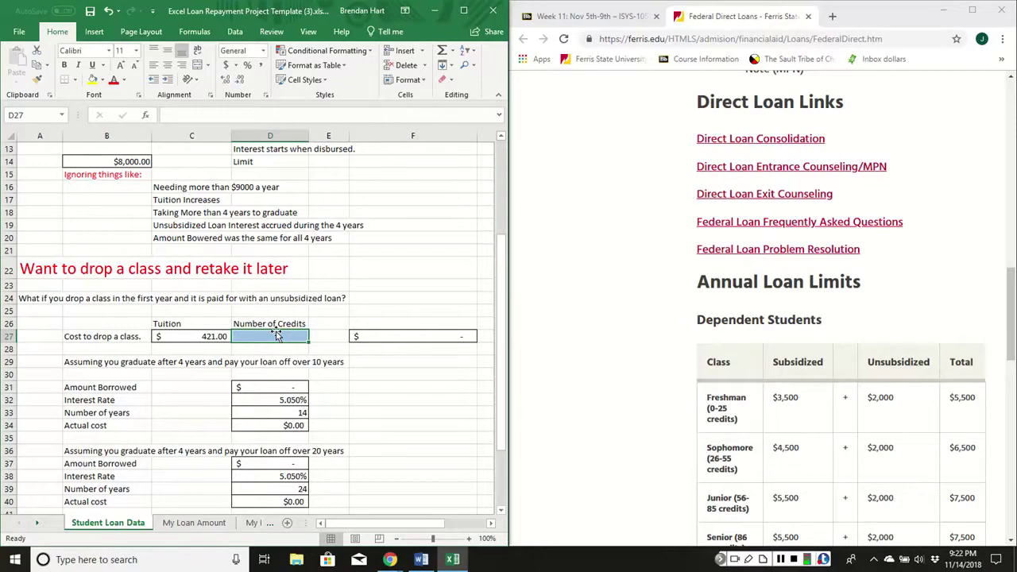
text(3)
key(Return)
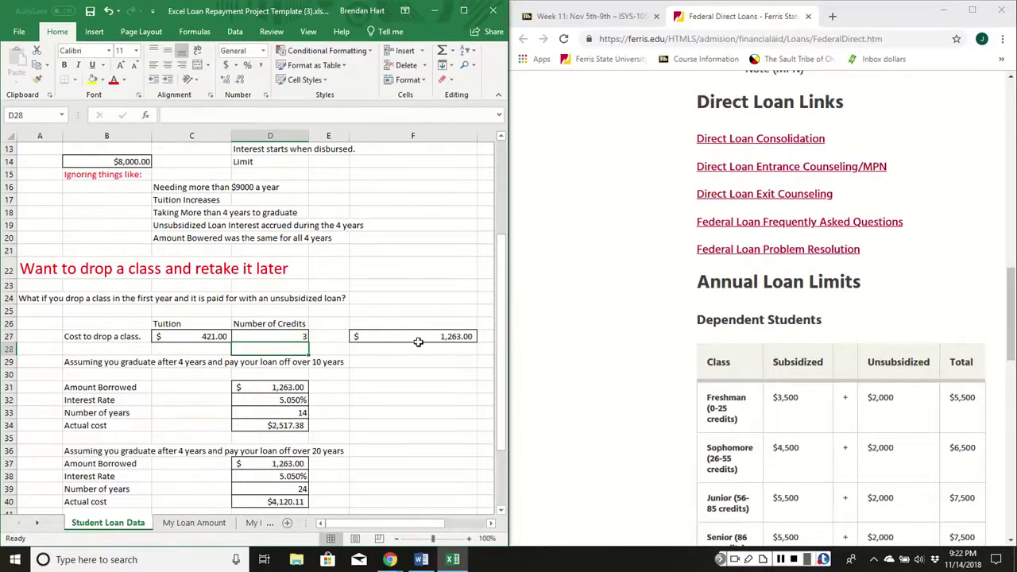
click(414, 340)
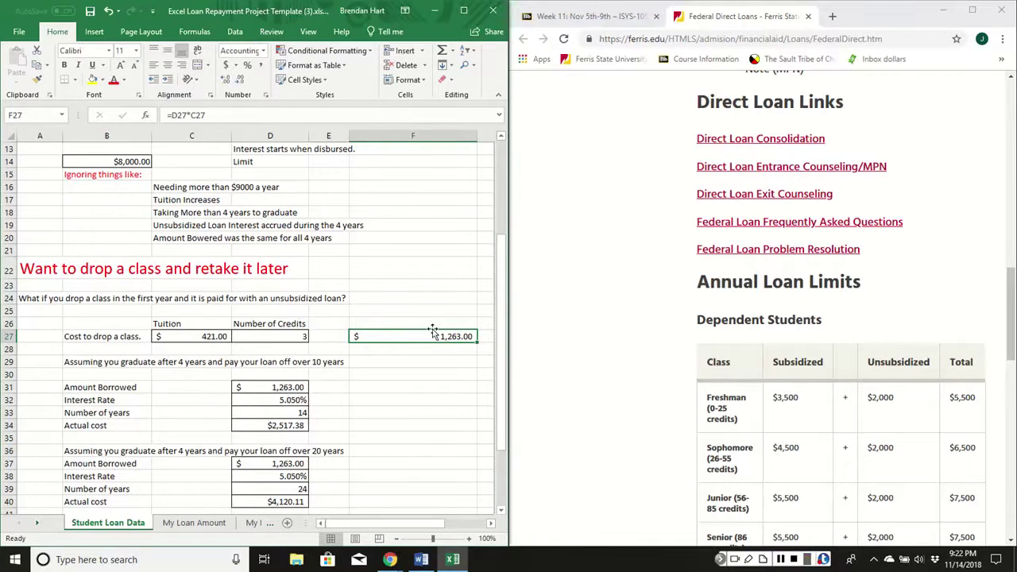
scroll(435, 330, down, 2)
scroll(151, 316, down, 1)
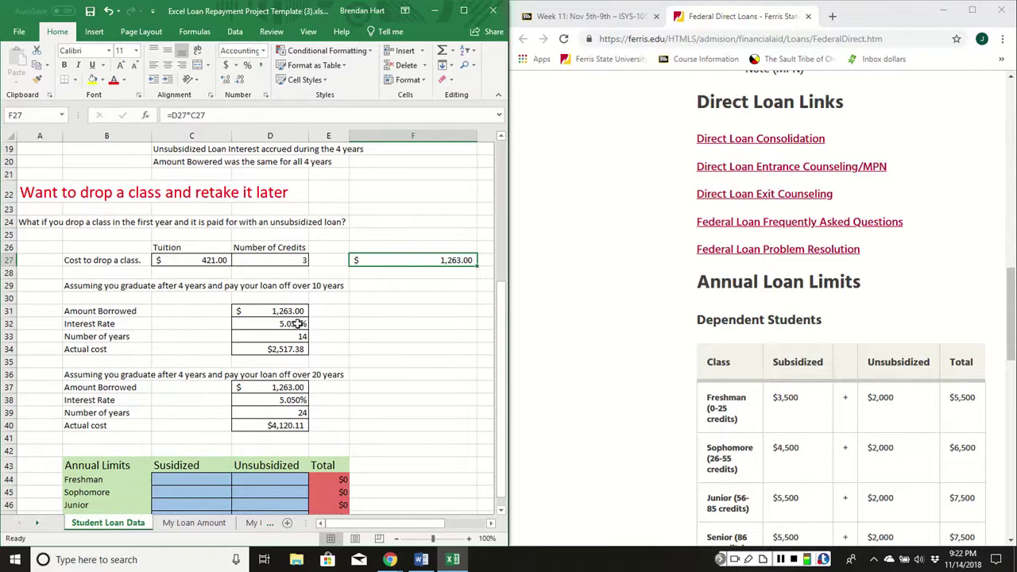
Review the 10- and 20-year actual cost formulas in D34, D38 and D40.
click(304, 350)
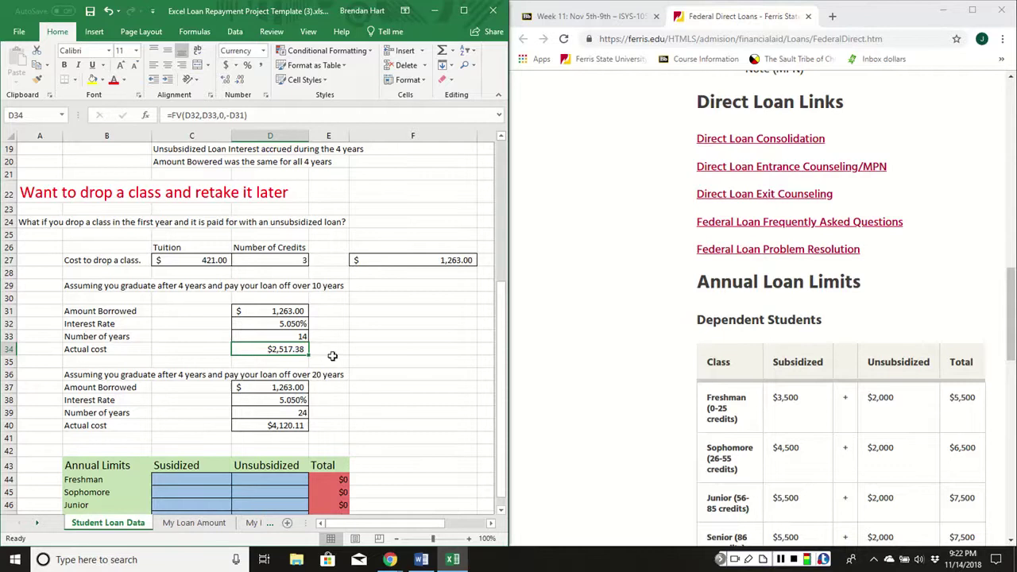
scroll(376, 383, down, 2)
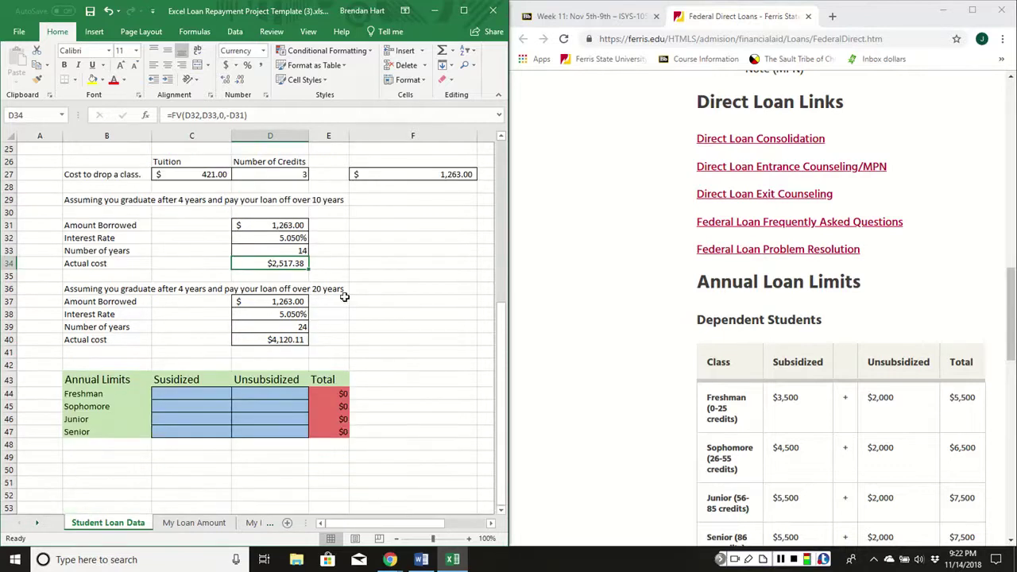
click(334, 291)
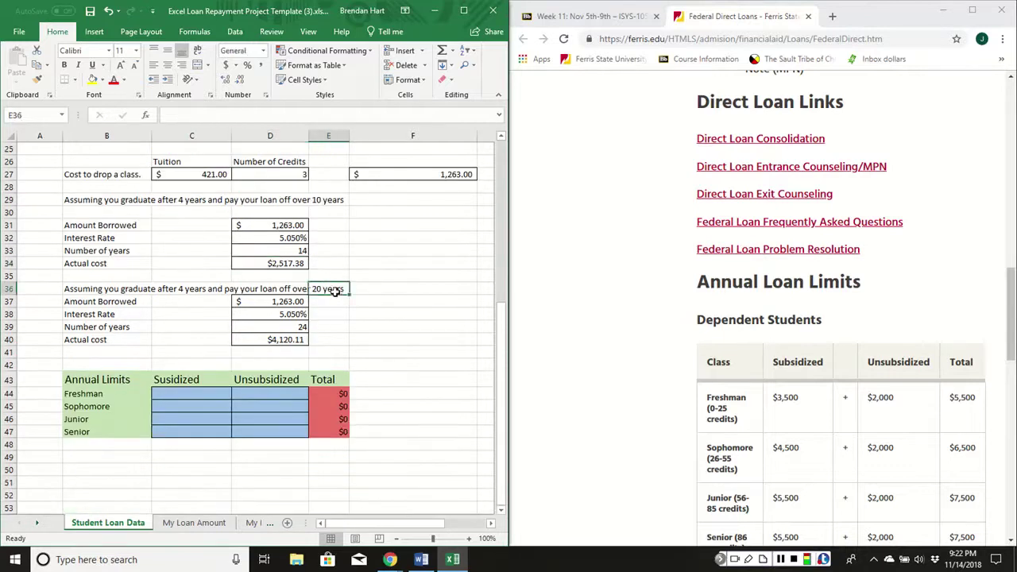
click(291, 329)
click(281, 310)
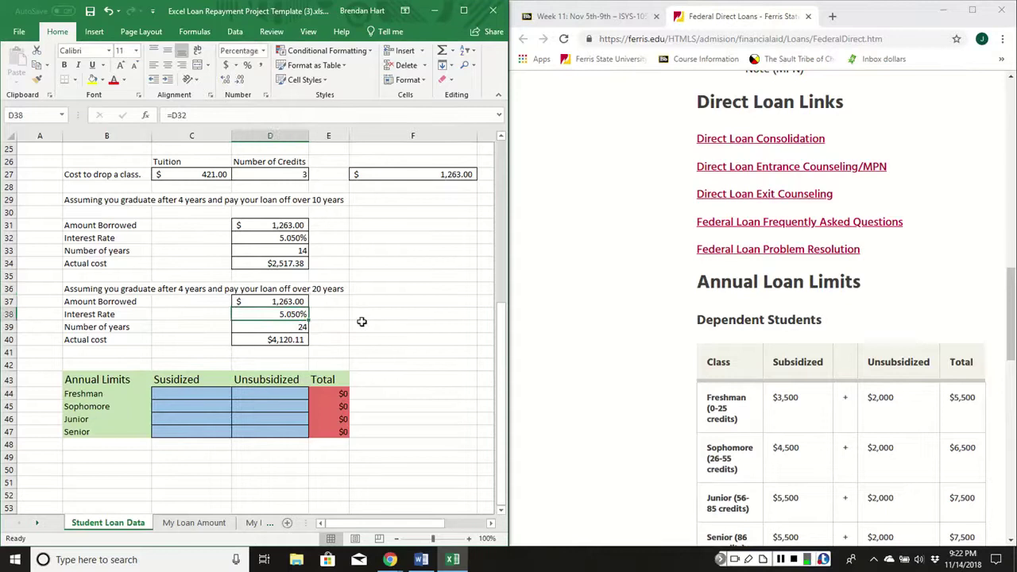
click(272, 340)
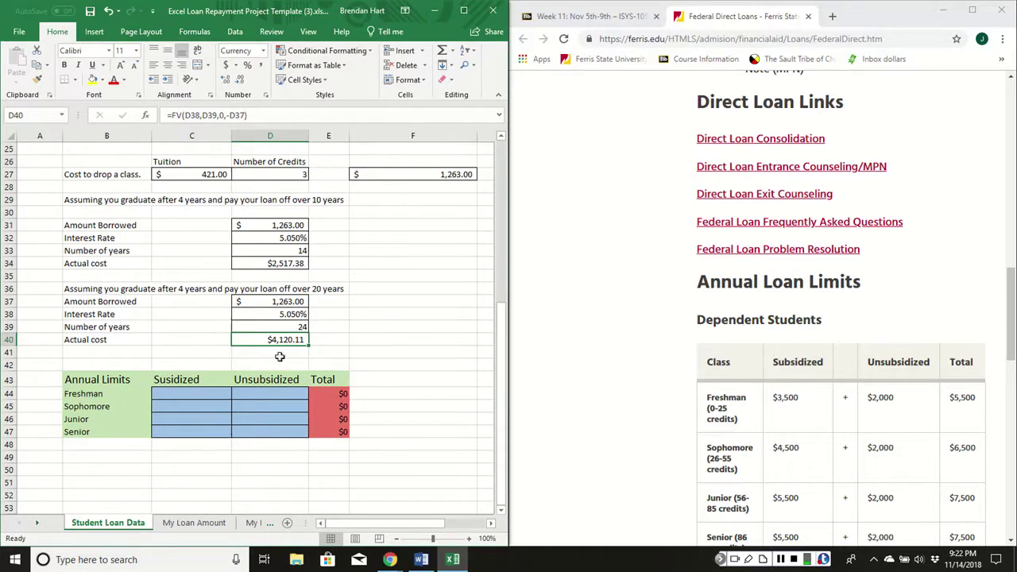
Enter subsidized limits 3500, 4500, 5500 and 5500 in C44:C47.
scroll(215, 374, down, 2)
click(210, 318)
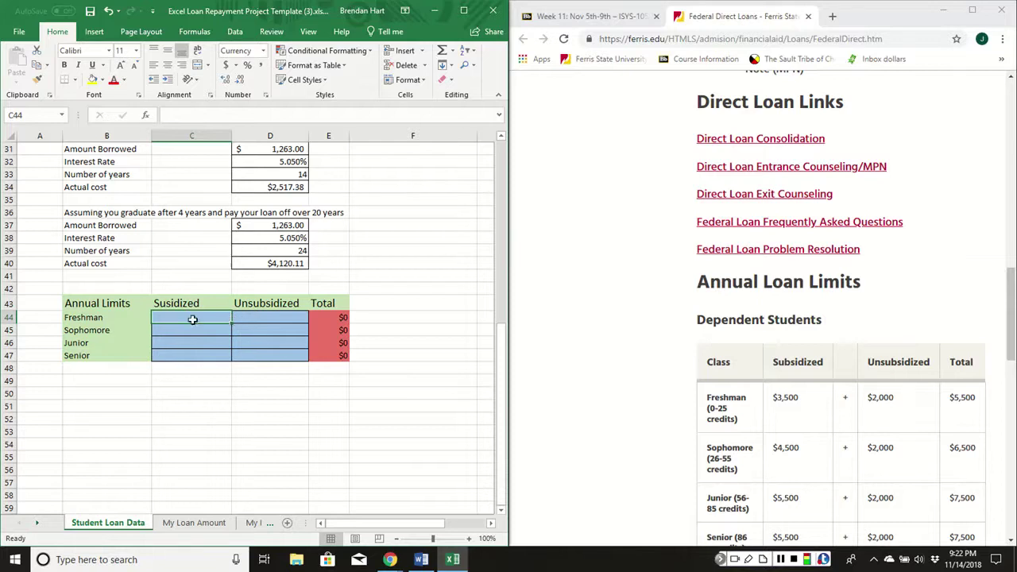
scroll(766, 340, down, 3)
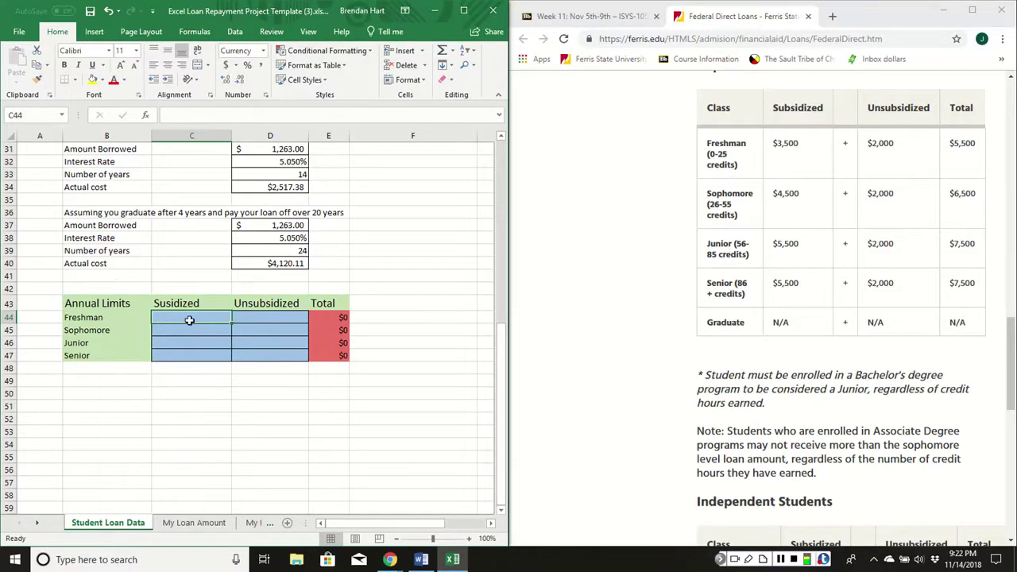
text(3500)
key(Return)
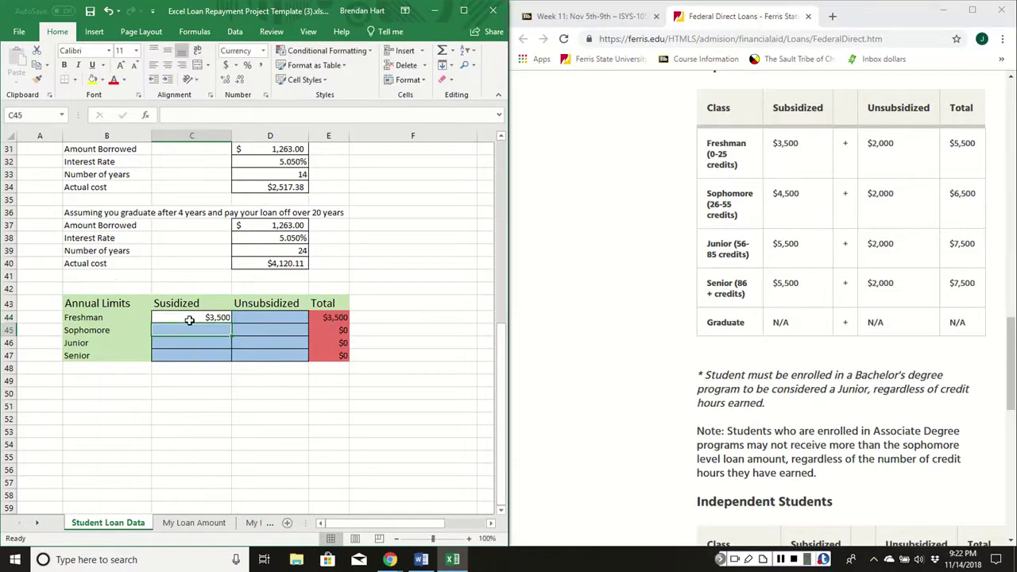
text(4500)
key(Return)
text(55)
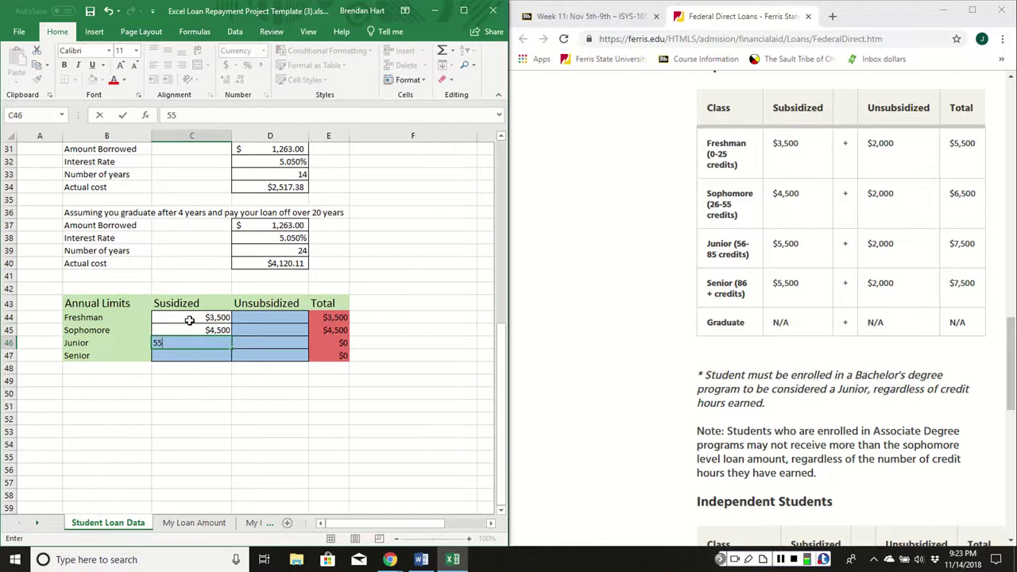
text(00)
key(Return)
text(5,500)
key(Return)
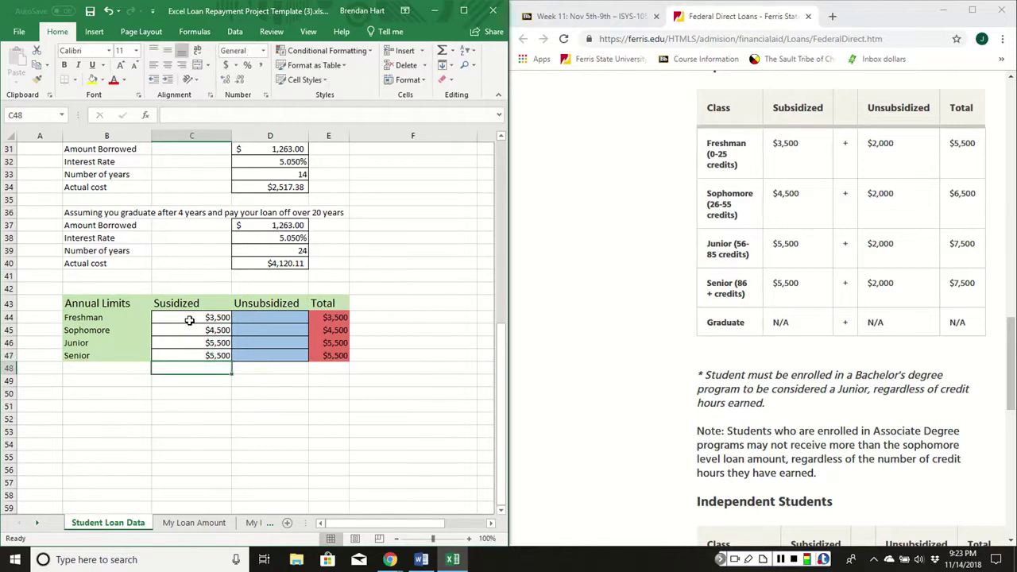
Enter 2000 as each year's unsubsidized limit in D44:D47.
key(Right)
key(Right)
key(Left)
key(Up)
key(Up)
key(Up)
key(Up)
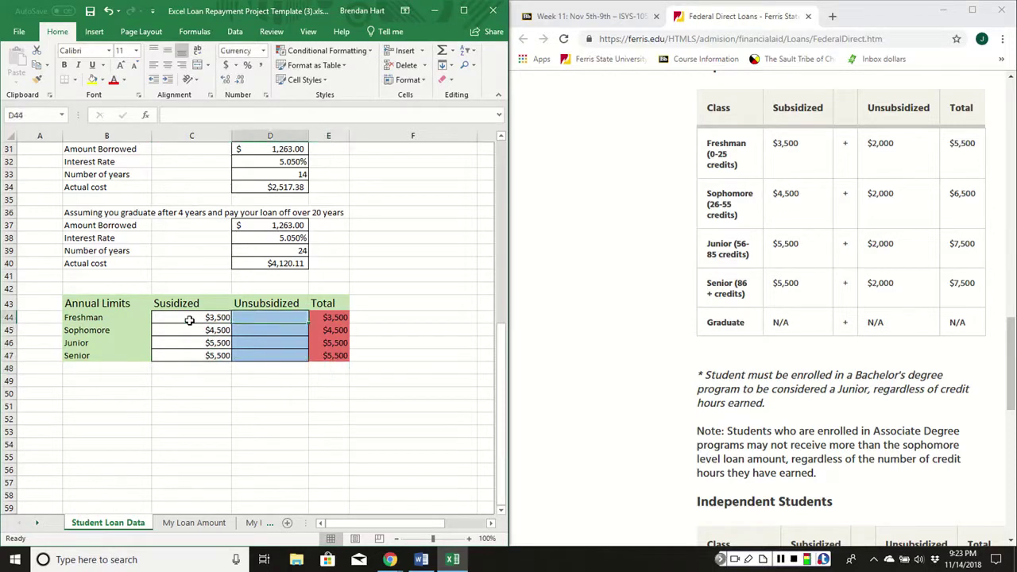
text(2,00)
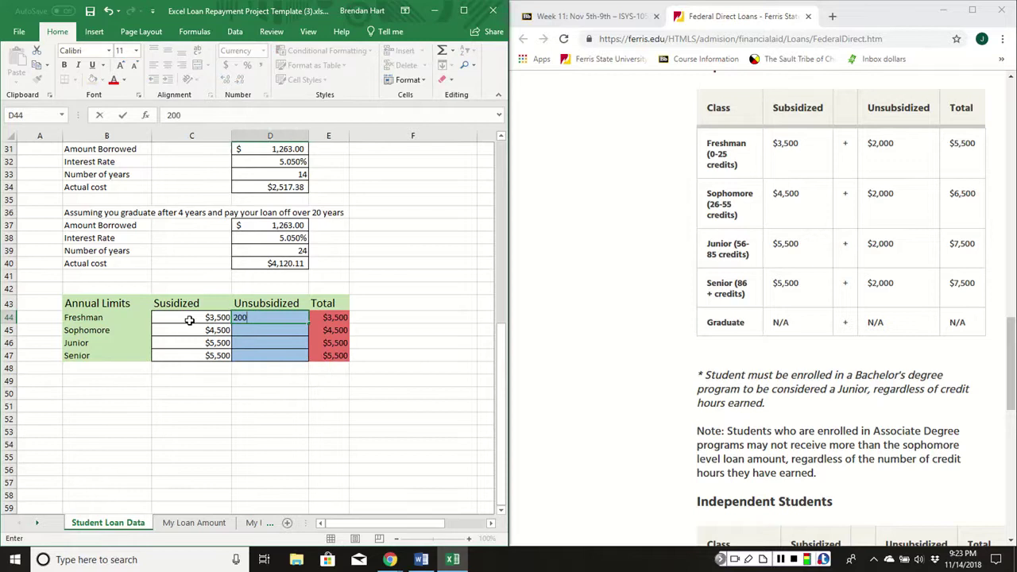
text(0)
key(Return)
text(2000)
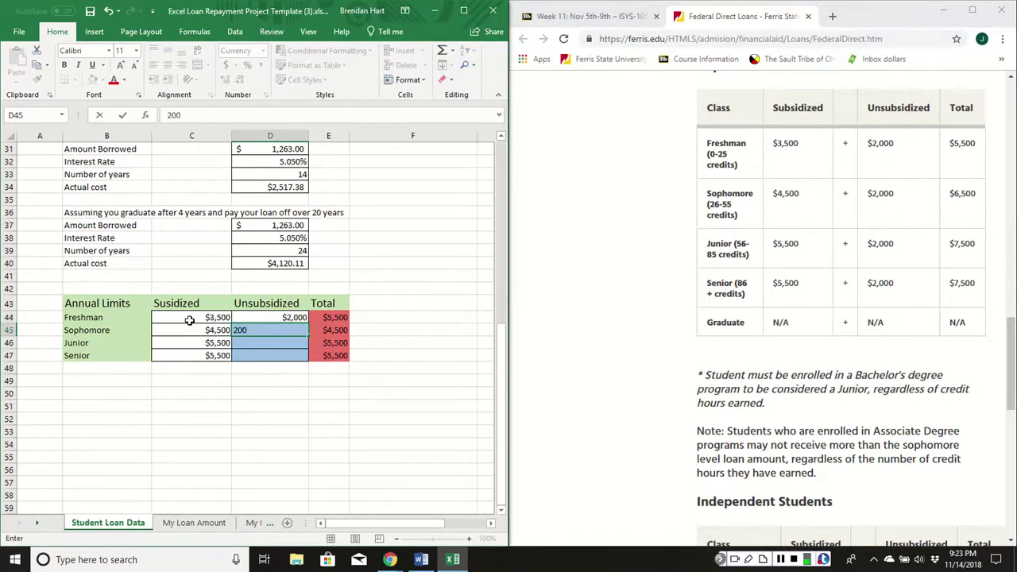
key(Return)
text(2,000)
key(Return)
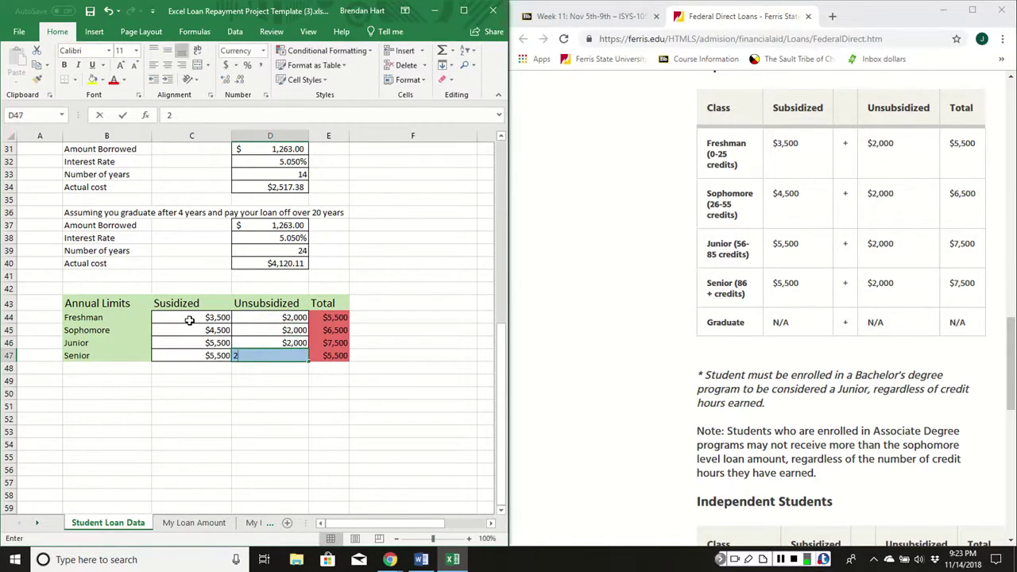
text(2000)
key(Return)
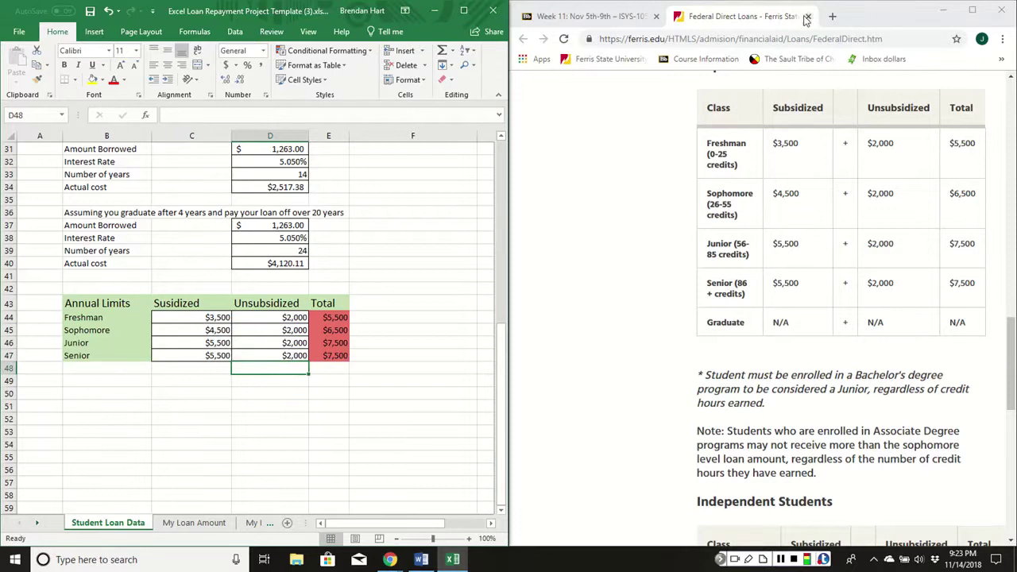
click(192, 523)
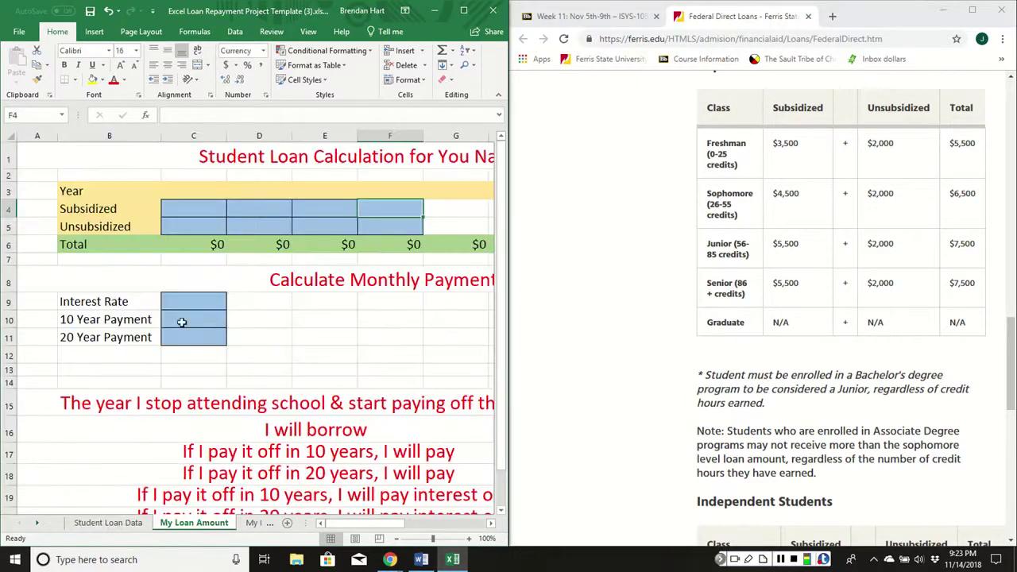
click(809, 16)
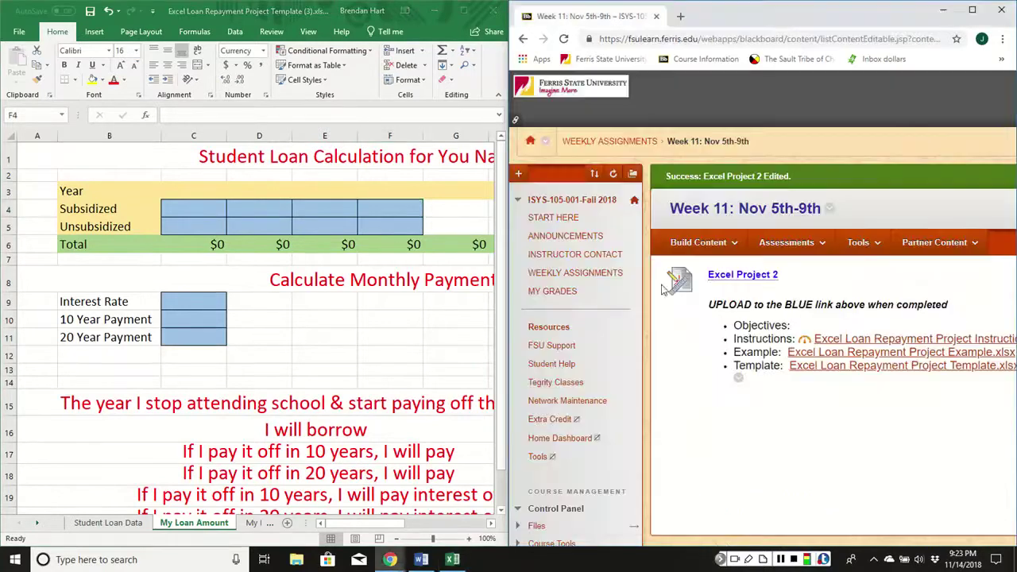
click(421, 561)
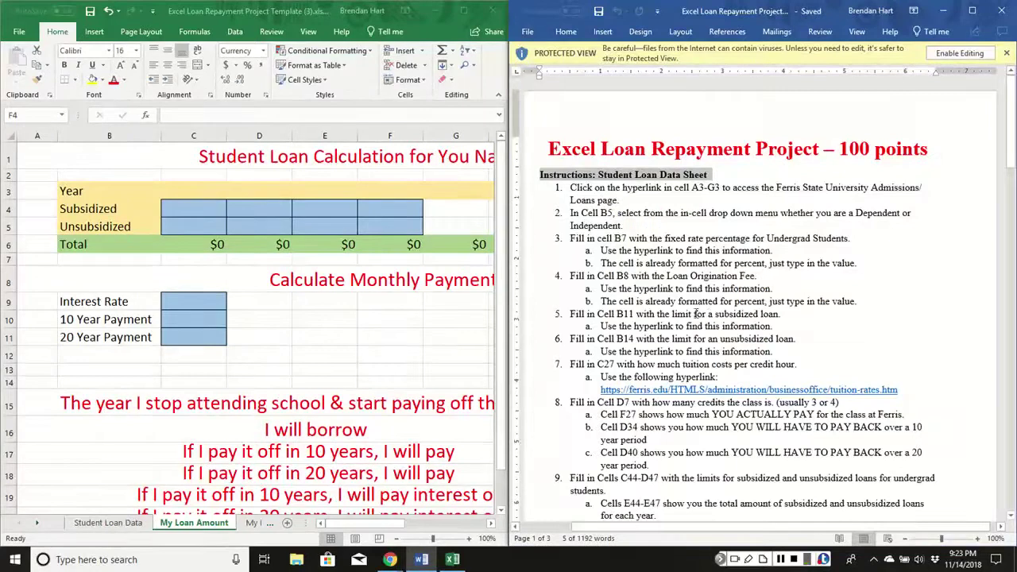
scroll(654, 390, down, 5)
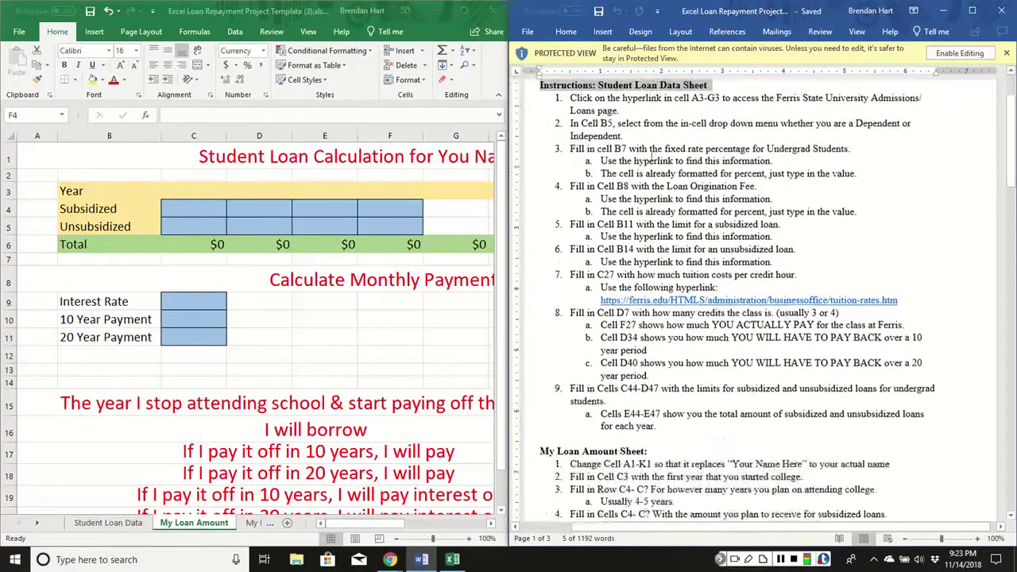
scroll(649, 189, down, 3)
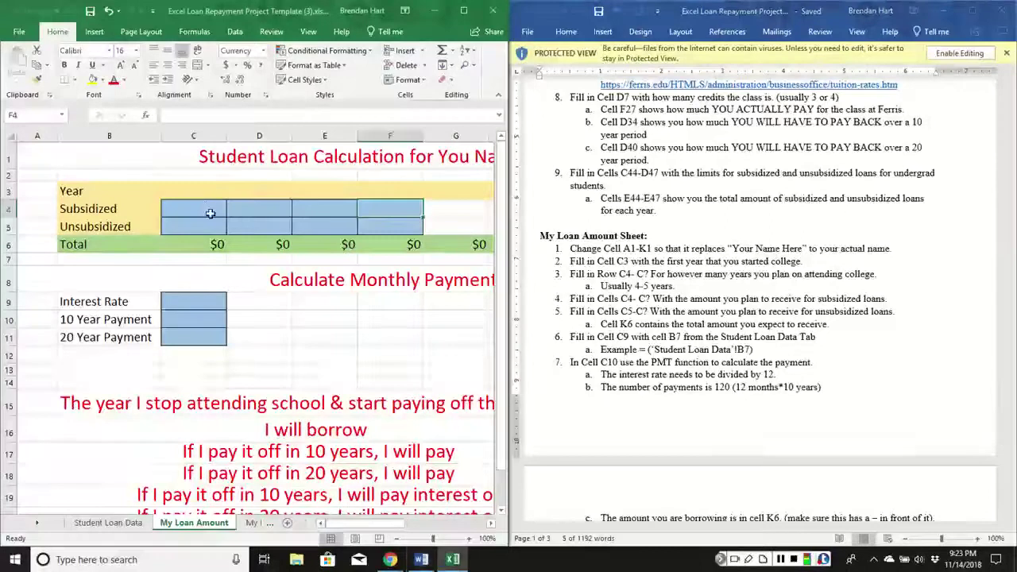
click(212, 211)
drag(213, 211, 409, 220)
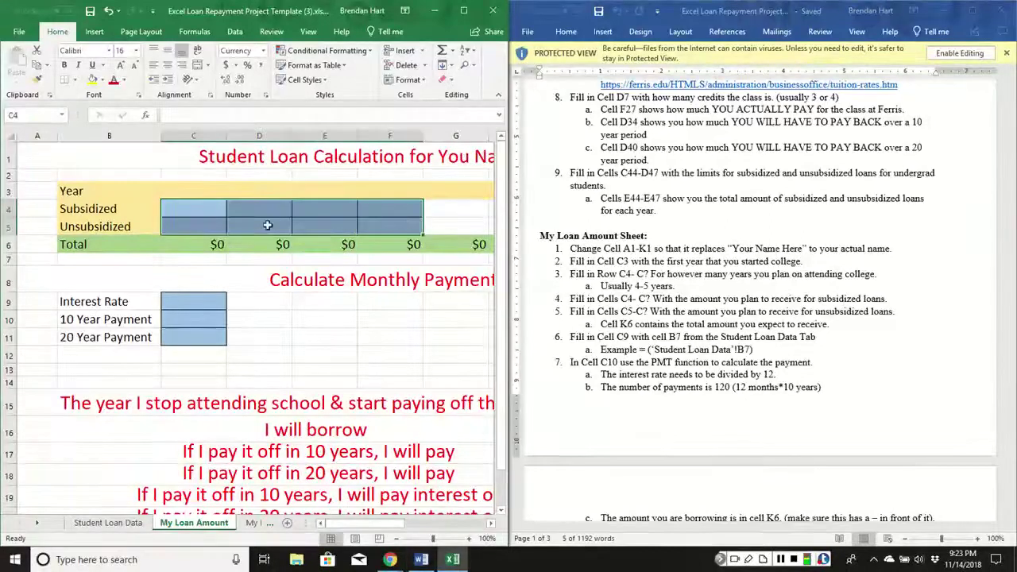
click(405, 316)
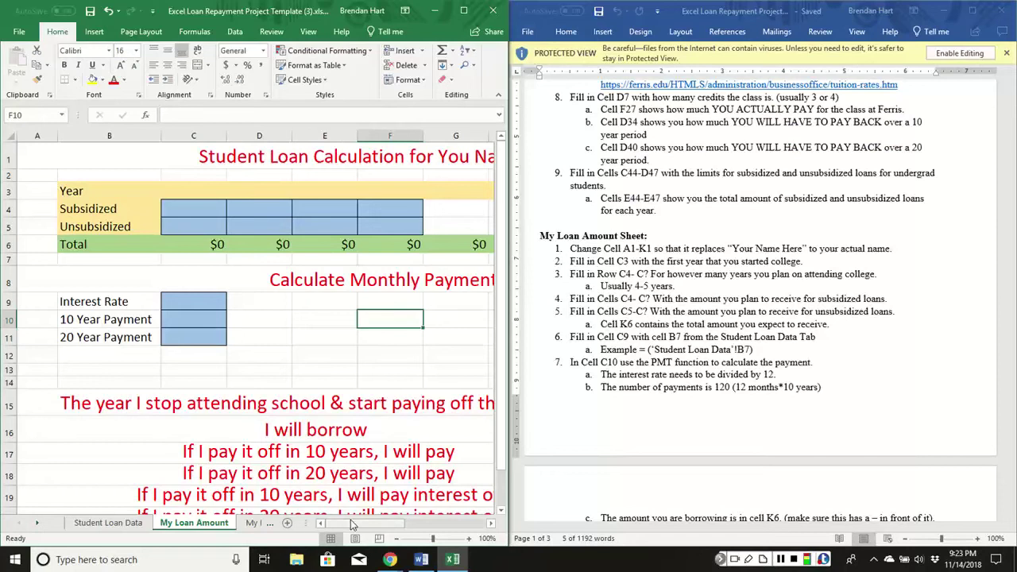
mouse_move(354, 523)
mouse_down()
mouse_move(380, 521)
mouse_move(369, 521)
mouse_up()
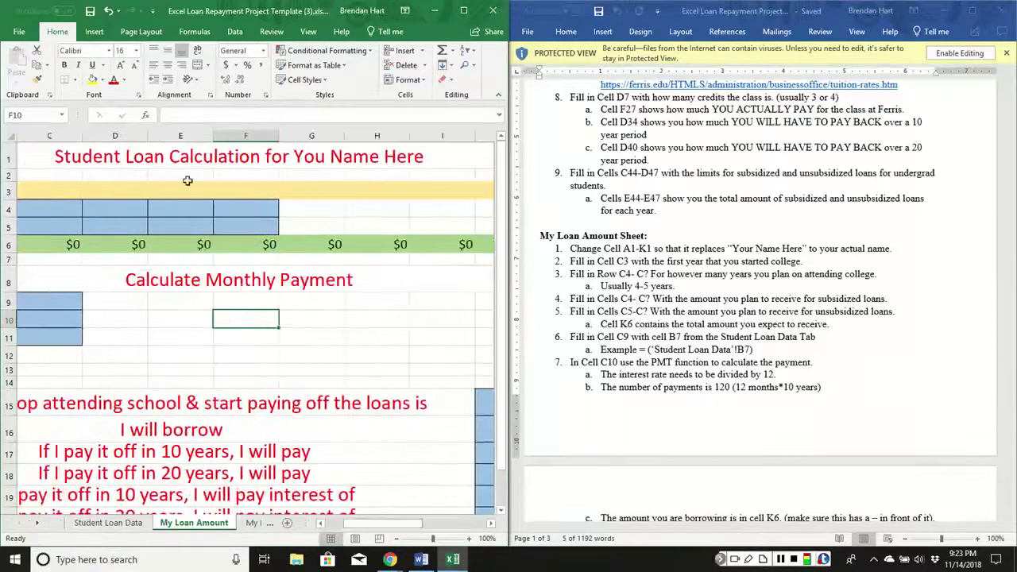
click(74, 155)
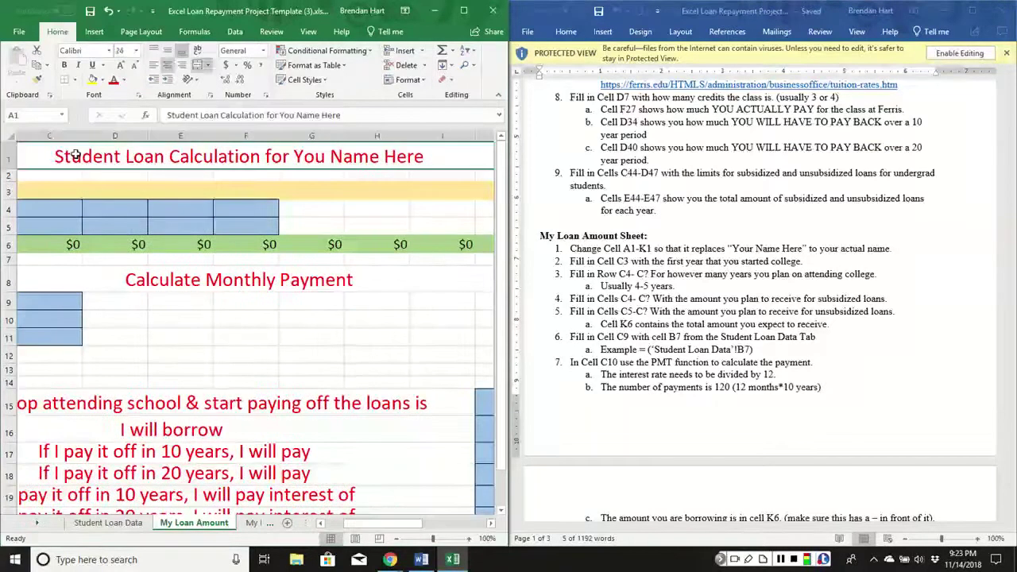
Replace 'You Name Here' in the title with the student's name.
double_click(361, 159)
drag(442, 157, 314, 157)
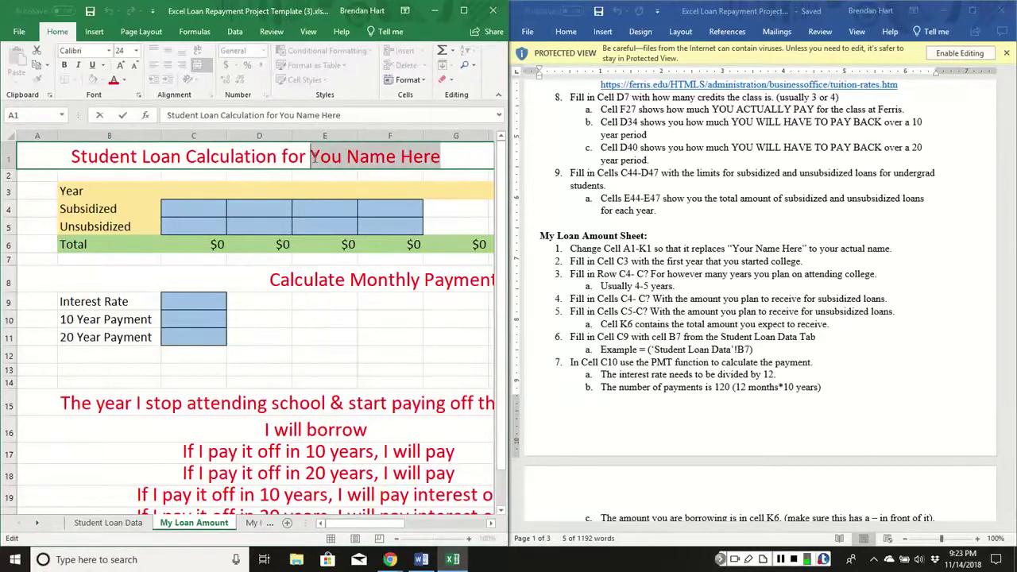
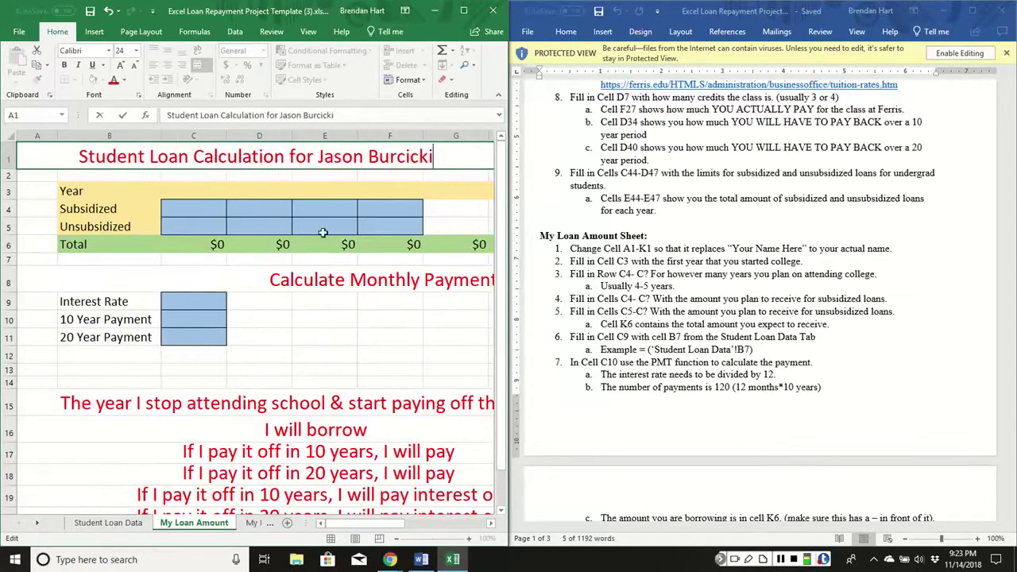
click(287, 211)
Enter the years 2015, 2016, 2017 and 2018 in C3:F3.
click(181, 194)
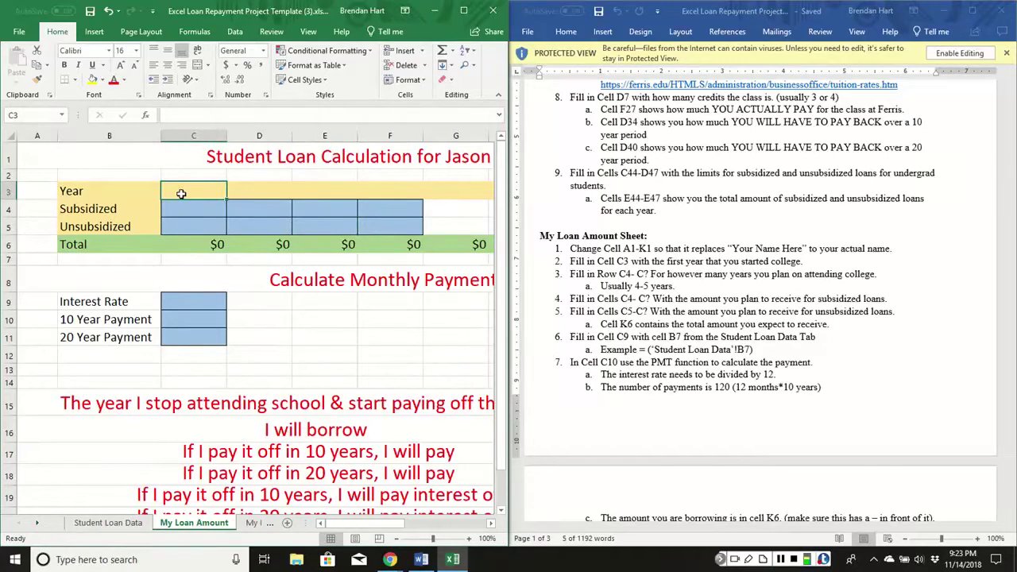
text(2015)
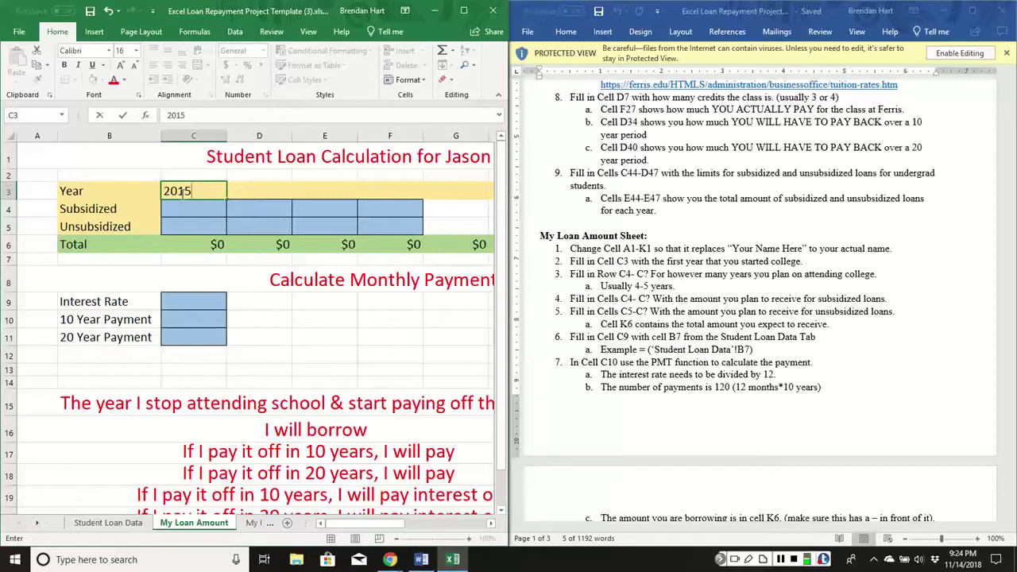
key(Tab)
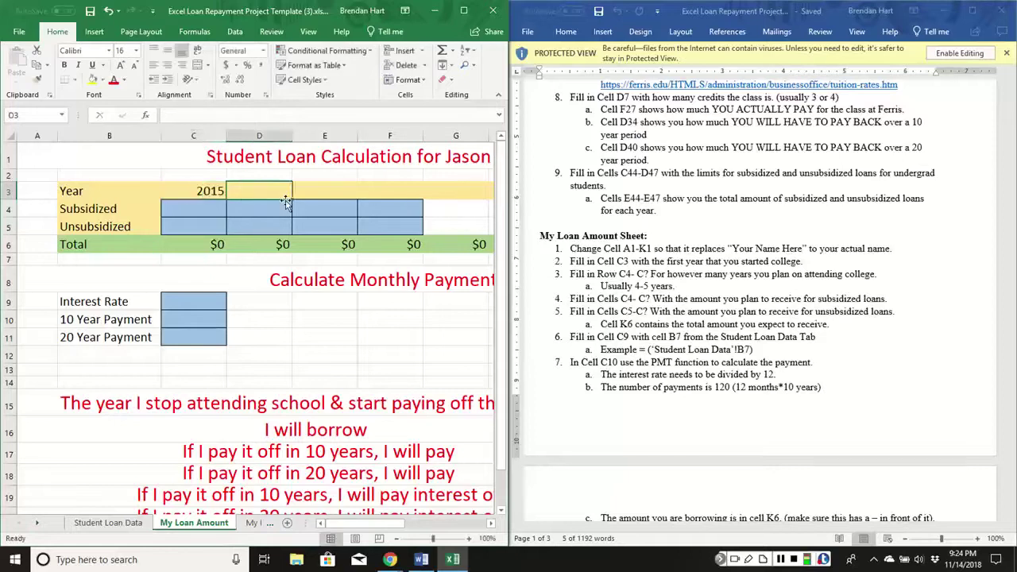
text(2016)
key(Tab)
text(2)
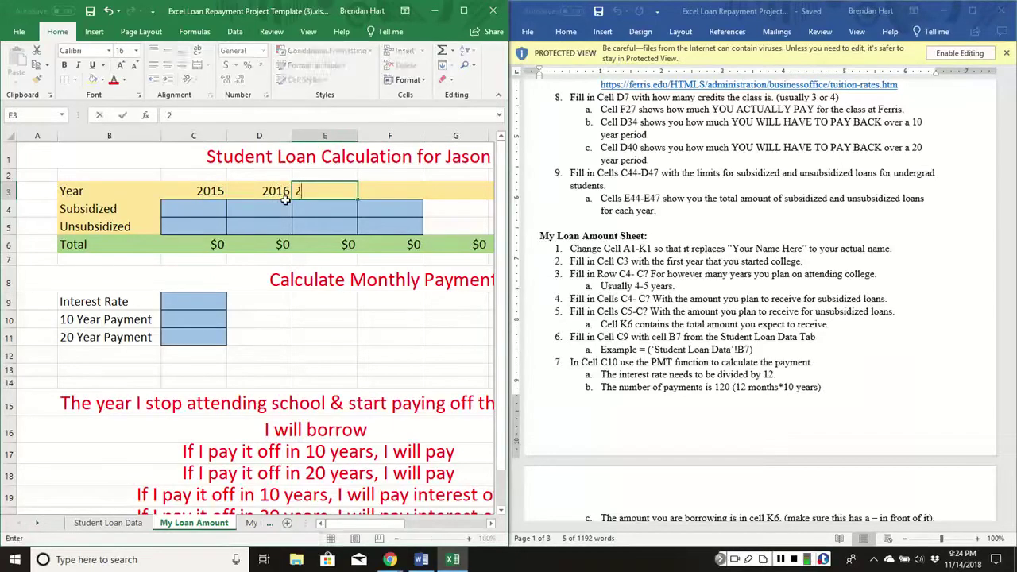
text(017)
key(Tab)
text(2018)
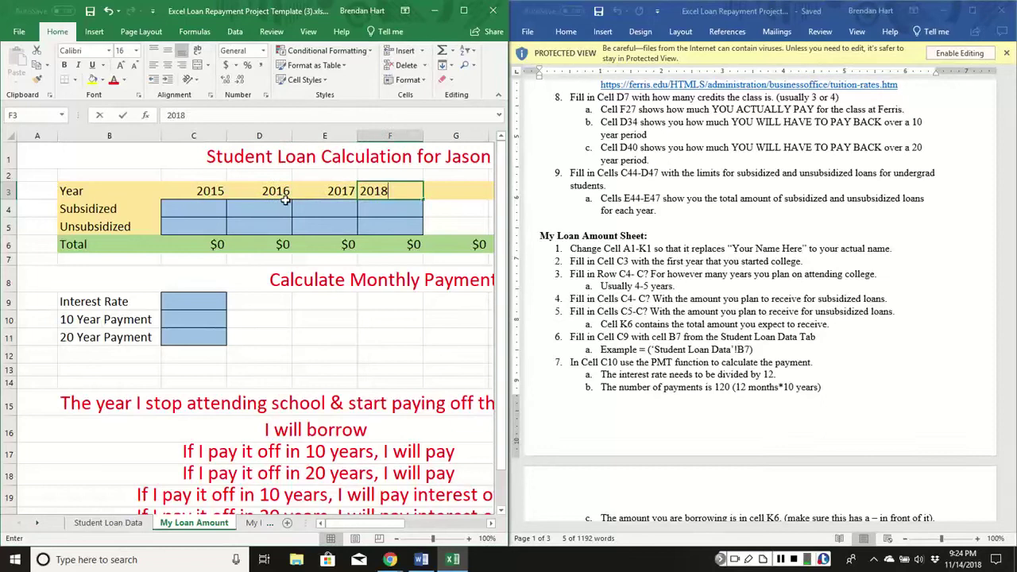
key(Tab)
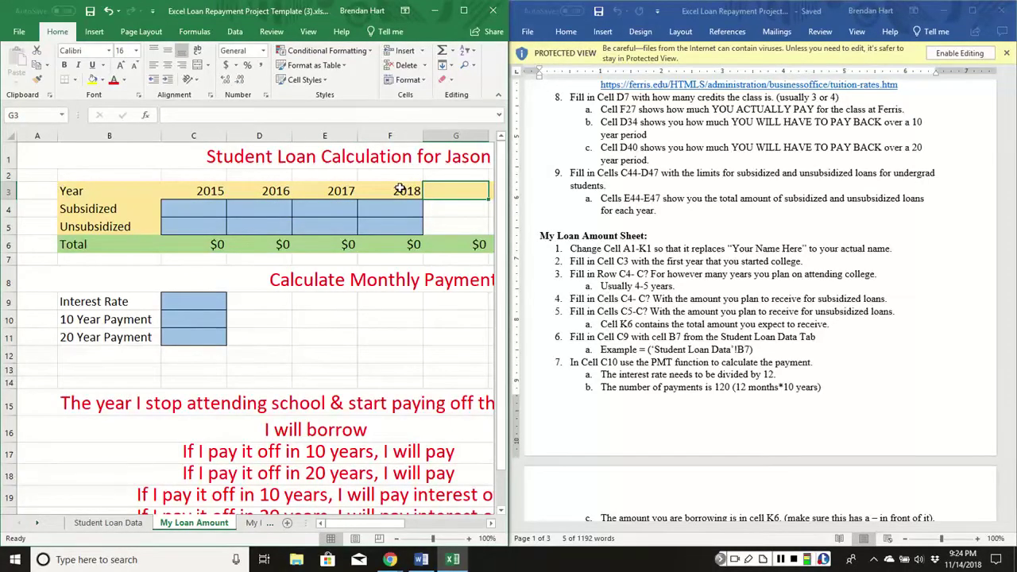
click(203, 210)
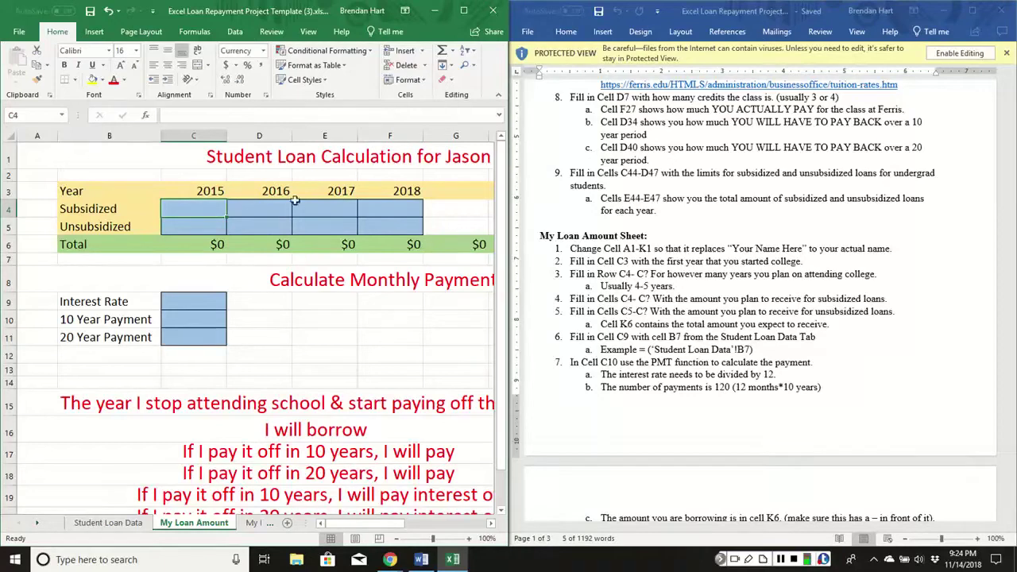
Enter subsidized amounts 3,500, 4,500, 5,500 and 5,500 in C4:F4.
click(203, 191)
click(274, 191)
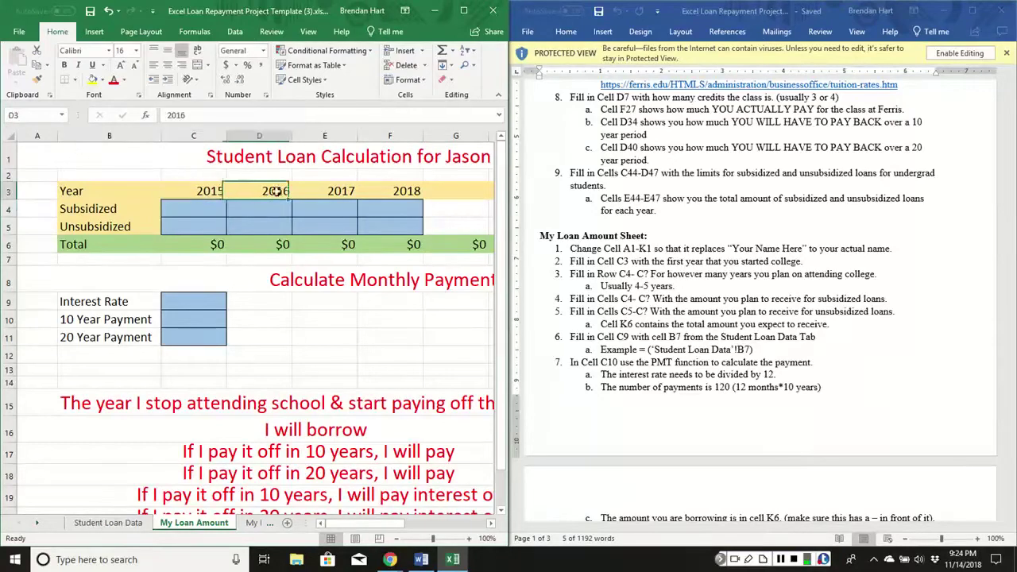
click(343, 190)
click(183, 209)
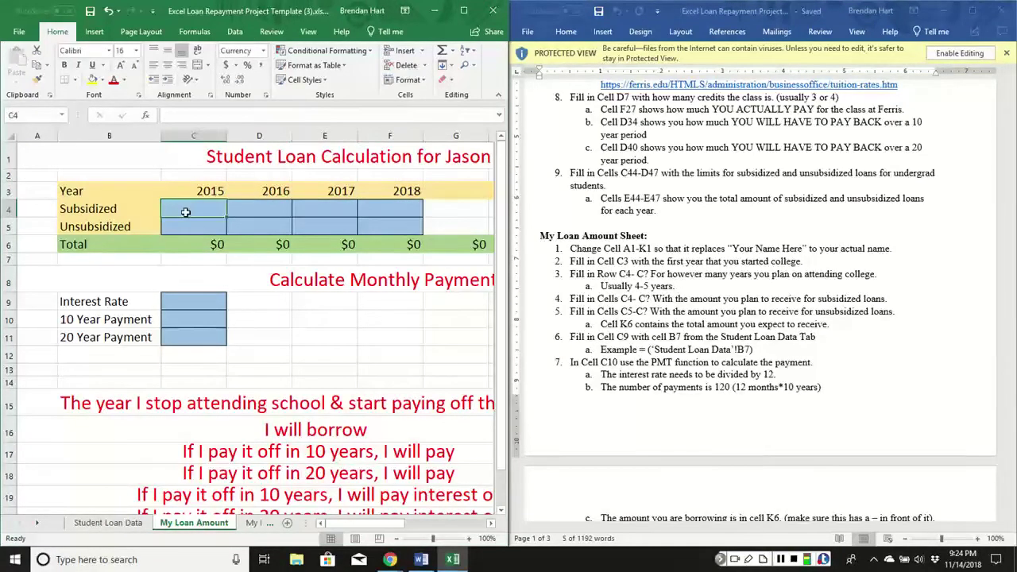
text(3,500)
key(Tab)
text(4500)
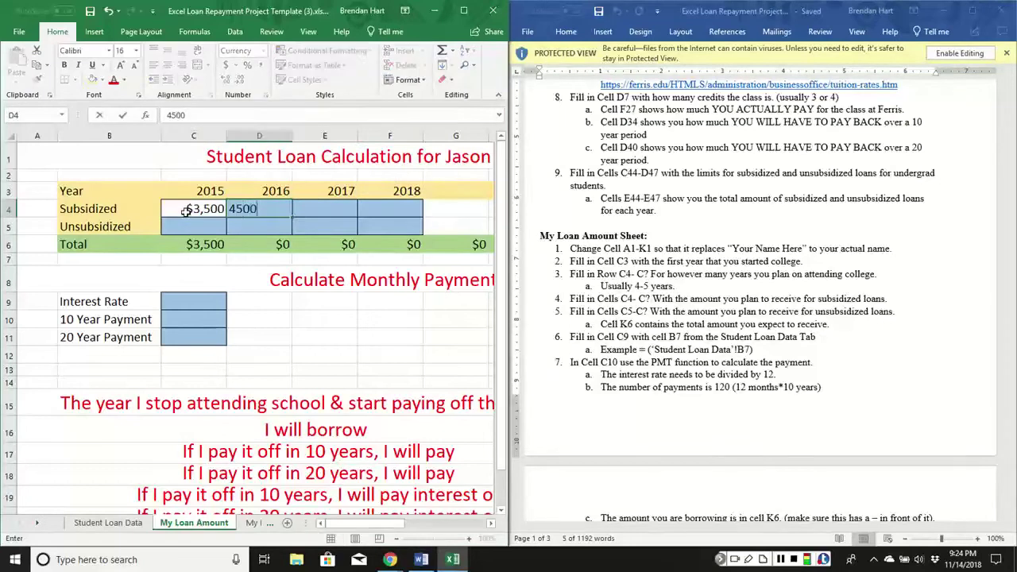
key(Tab)
text(5500)
key(Tab)
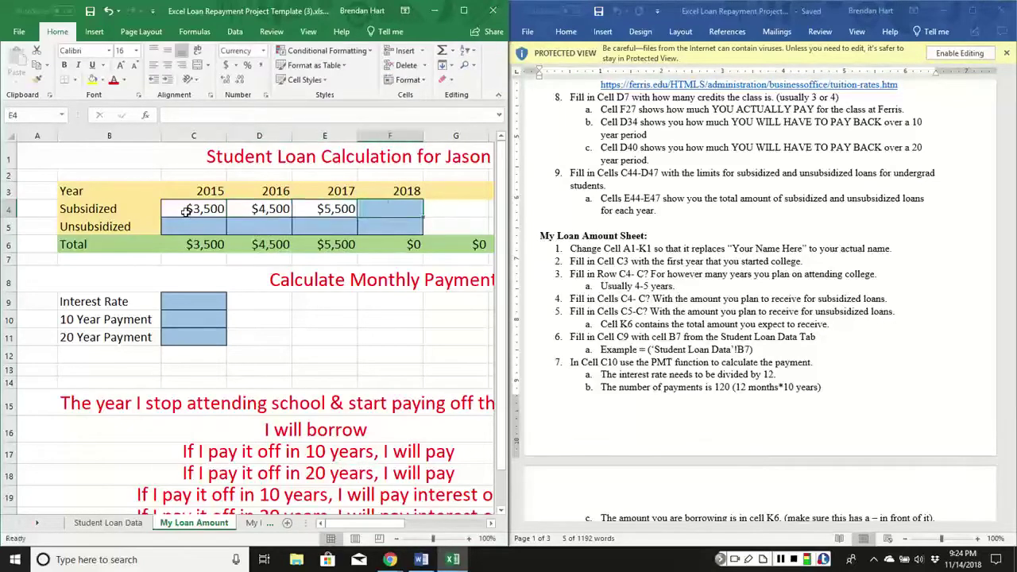
text(5,500)
key(Tab)
Enter 2,000 as the unsubsidized amount in each of C5:F5.
key(Left)
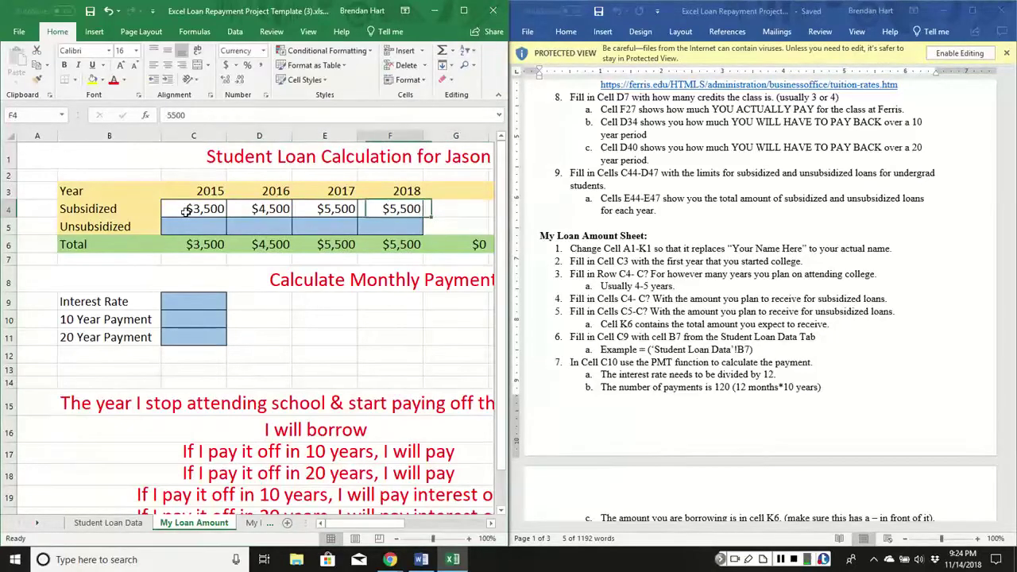
key(Down)
key(Left)
key(Left)
key(Left)
text(2000)
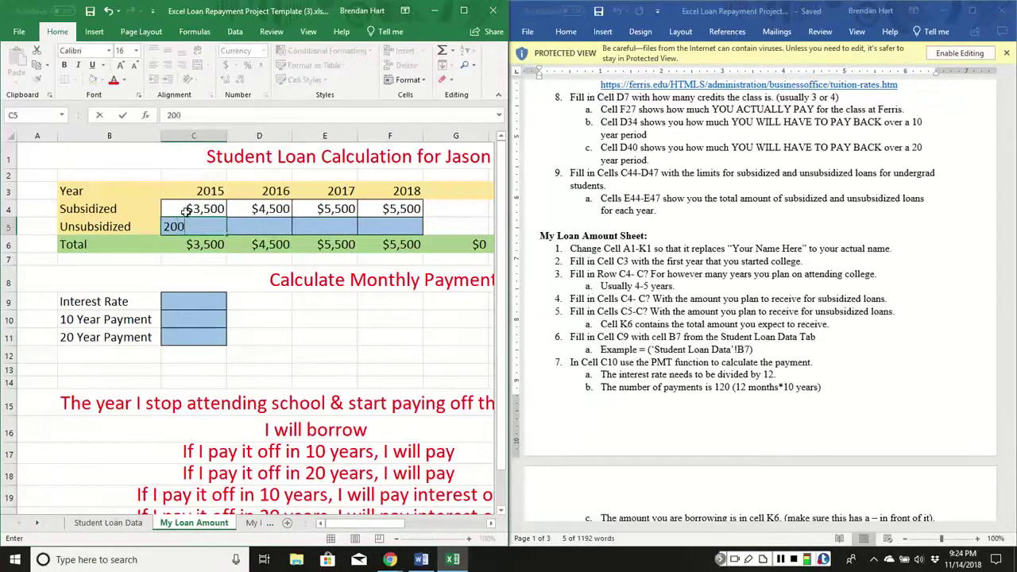
key(Tab)
text(2000)
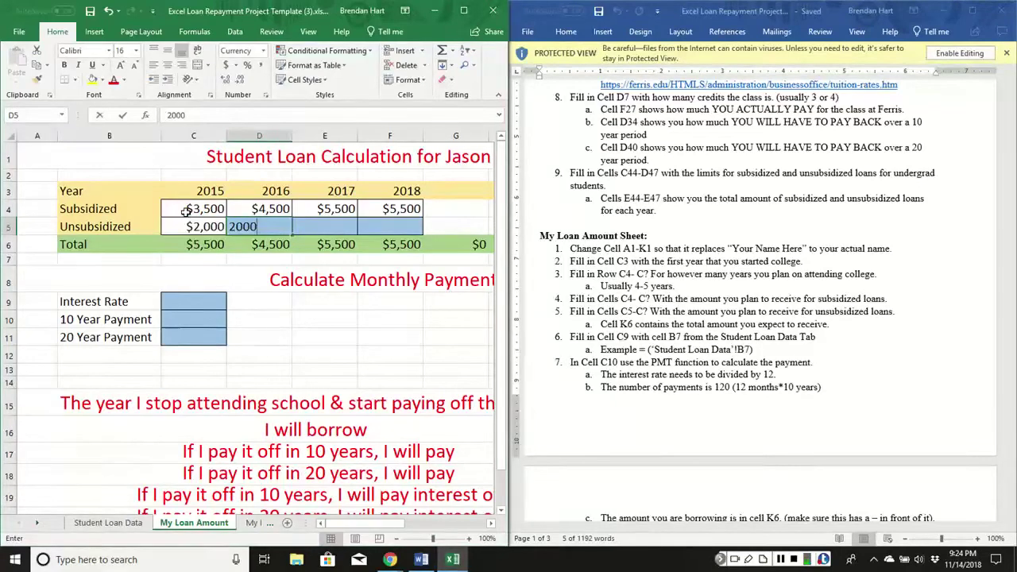
key(Tab)
text(2,000)
key(Tab)
text(2000)
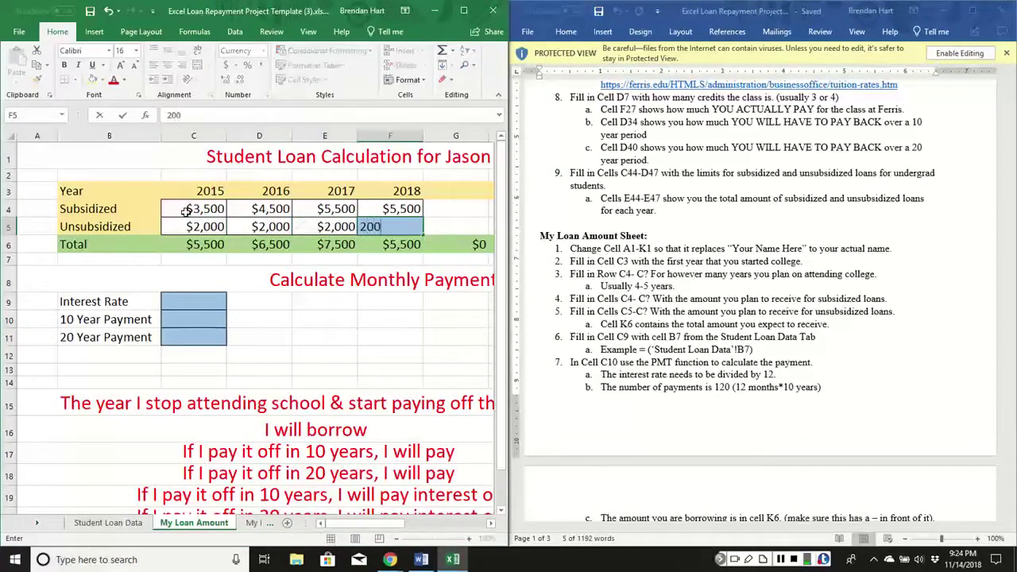
key(Return)
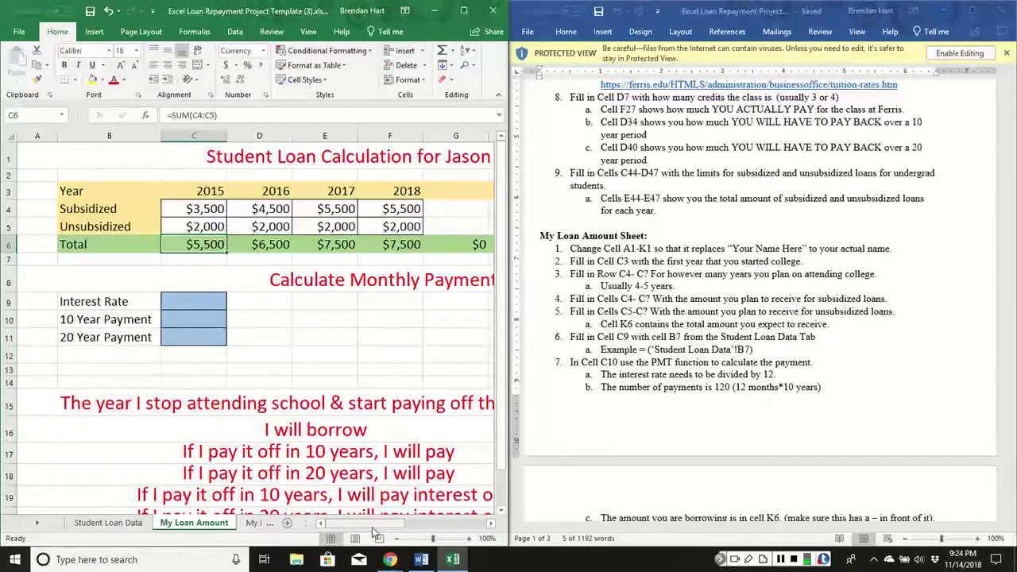
drag(372, 526, 334, 527)
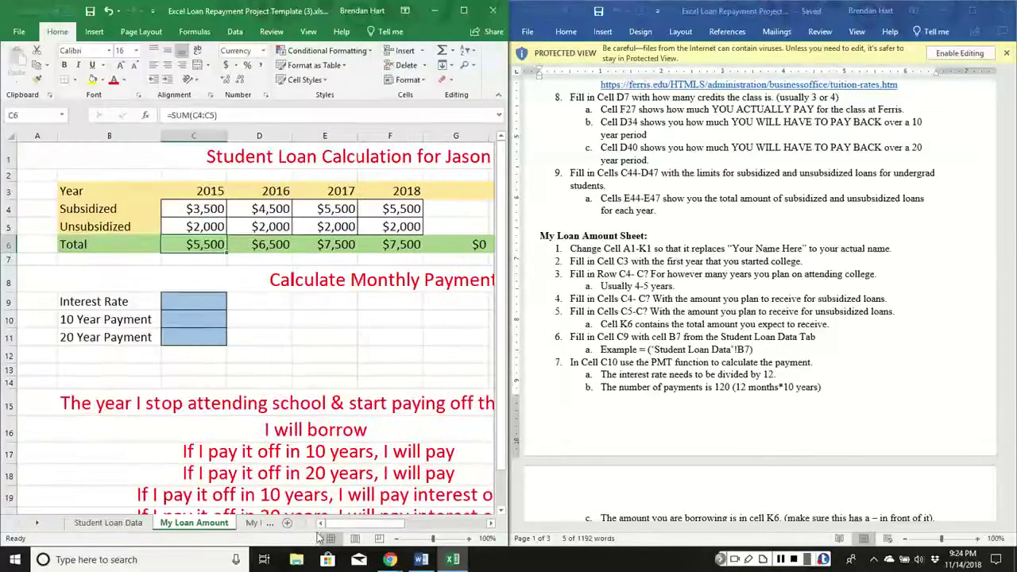
click(175, 302)
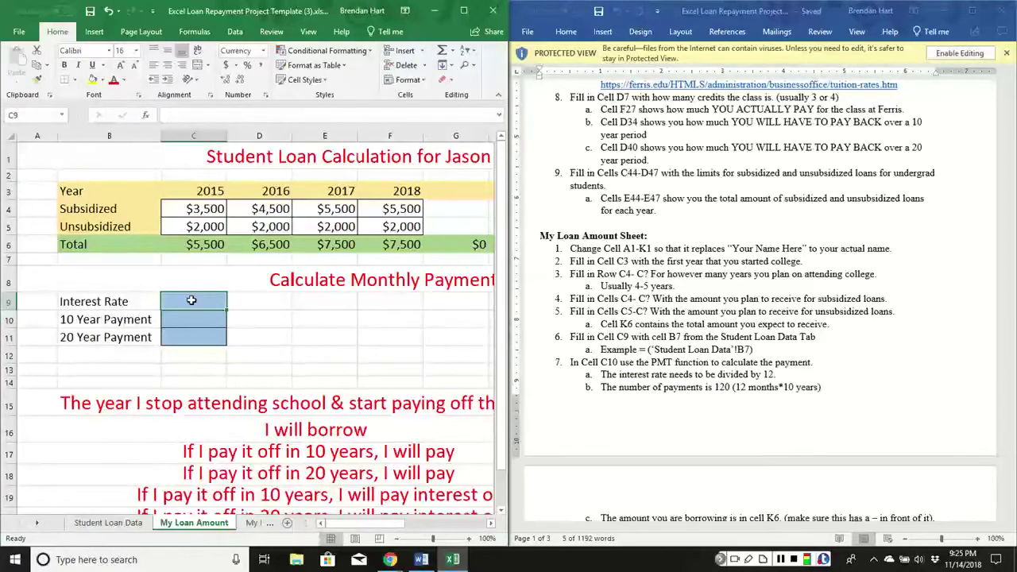
Link C9 to the 5.05% rate in Student Loan Data cell B7.
text(=)
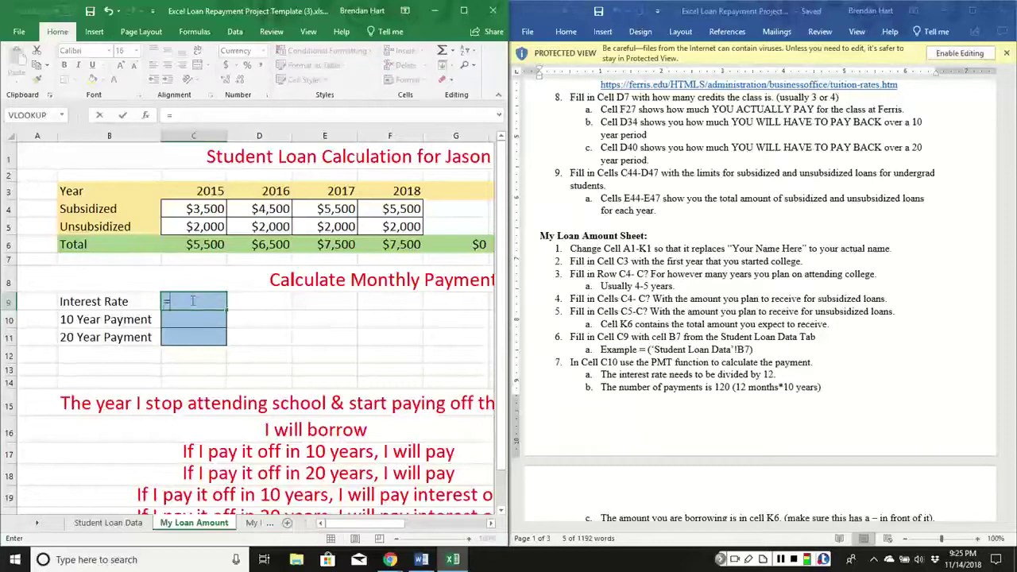
click(108, 522)
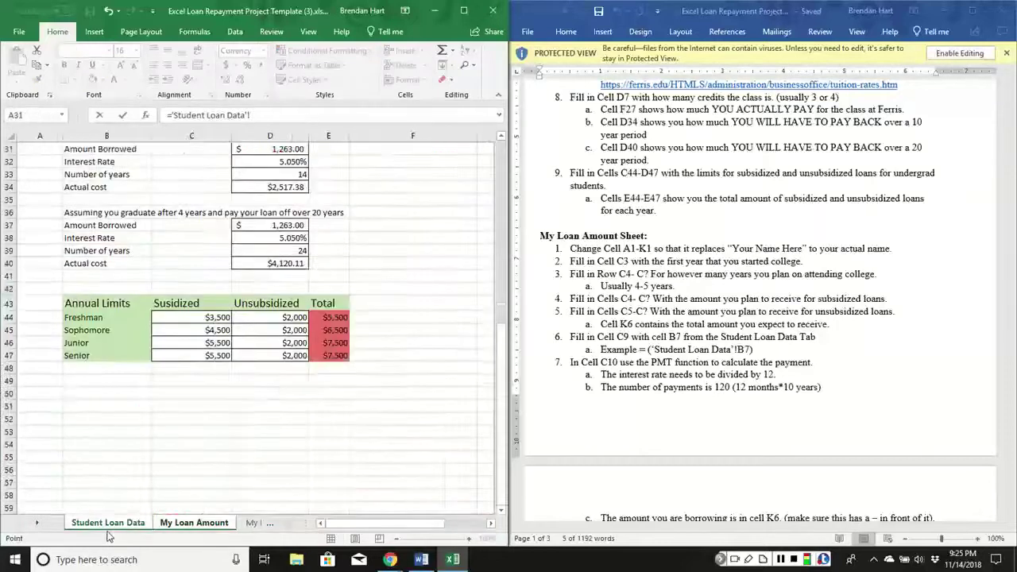
scroll(222, 349, up, 2)
scroll(222, 349, up, 8)
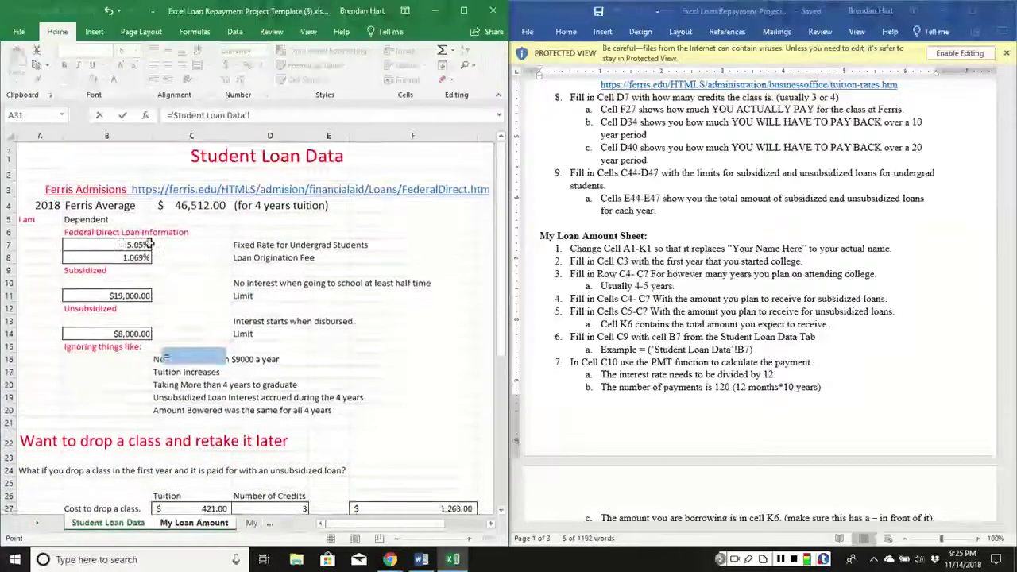
click(127, 244)
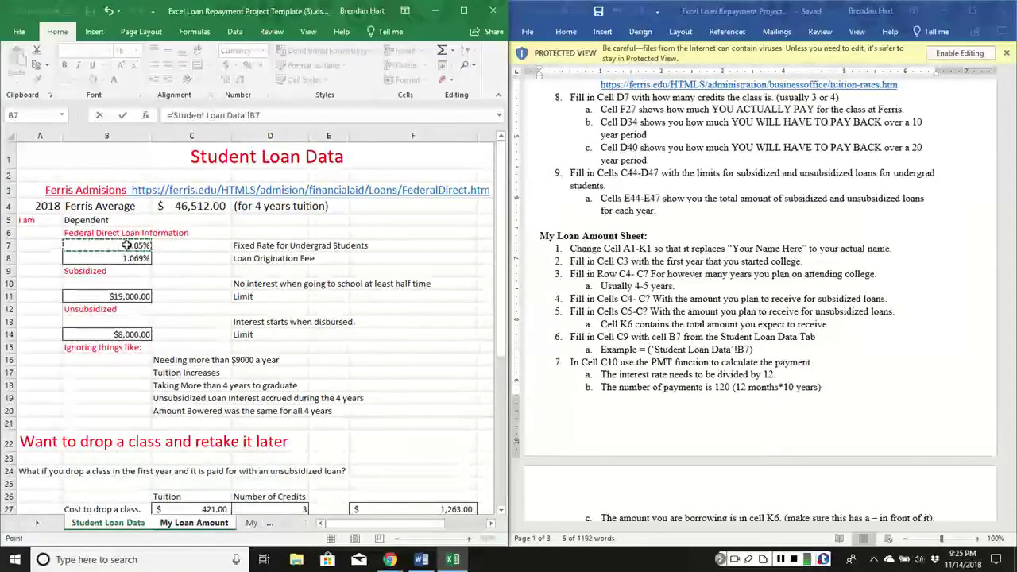
key(Return)
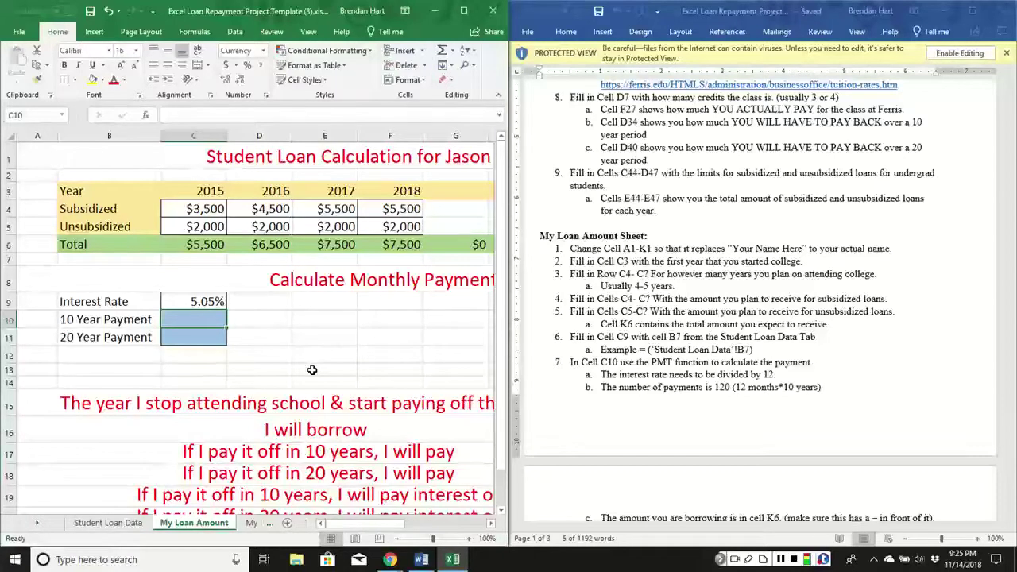
text(=)
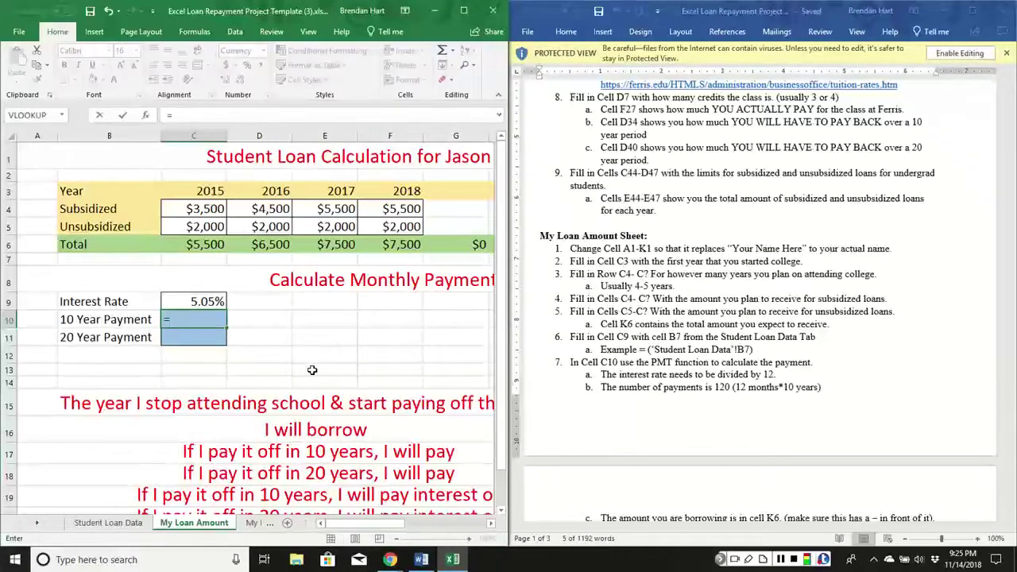
Search for and insert the PMT function into the 10 Year Payment cell C10.
click(194, 31)
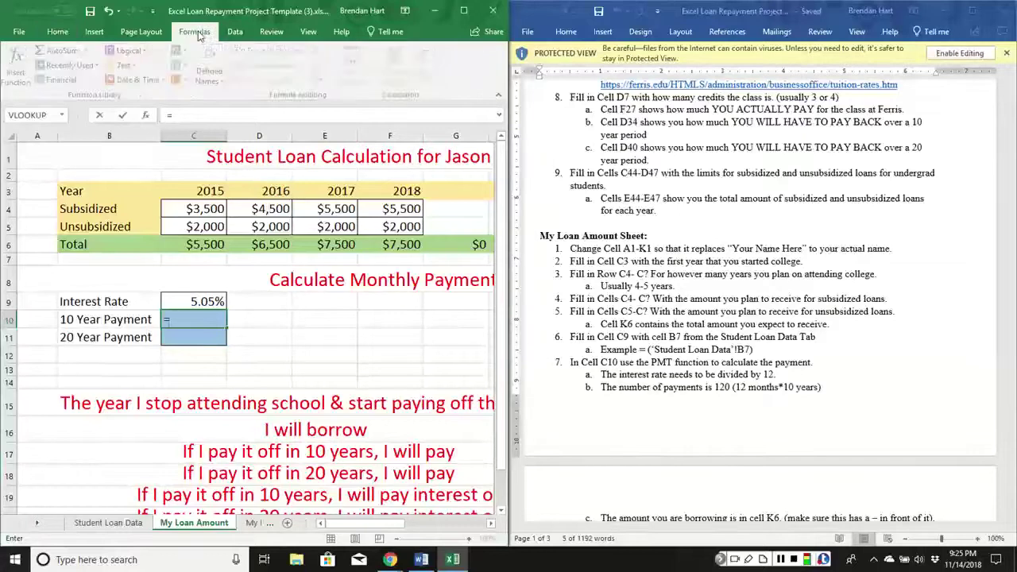
click(24, 70)
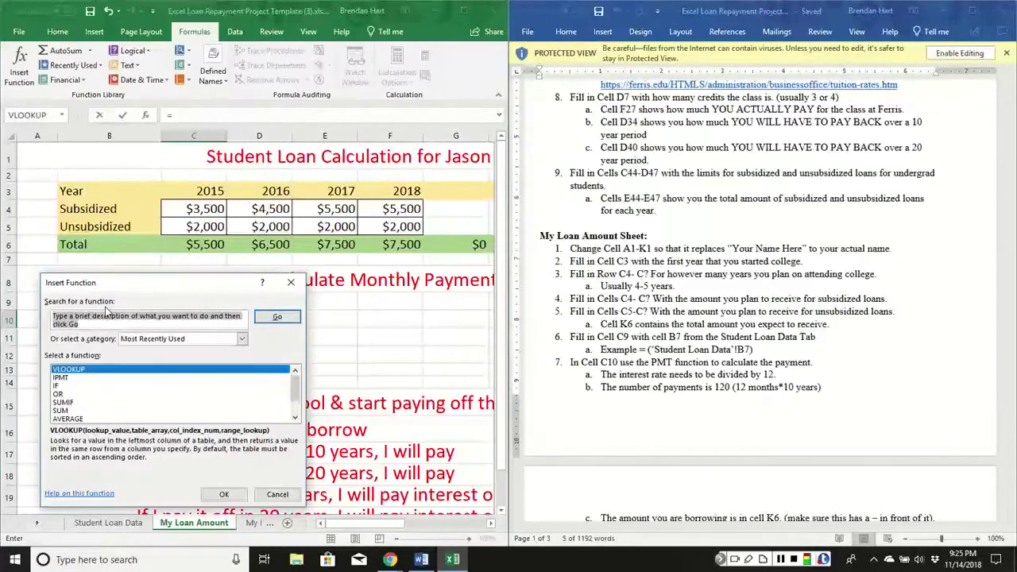
text(pm)
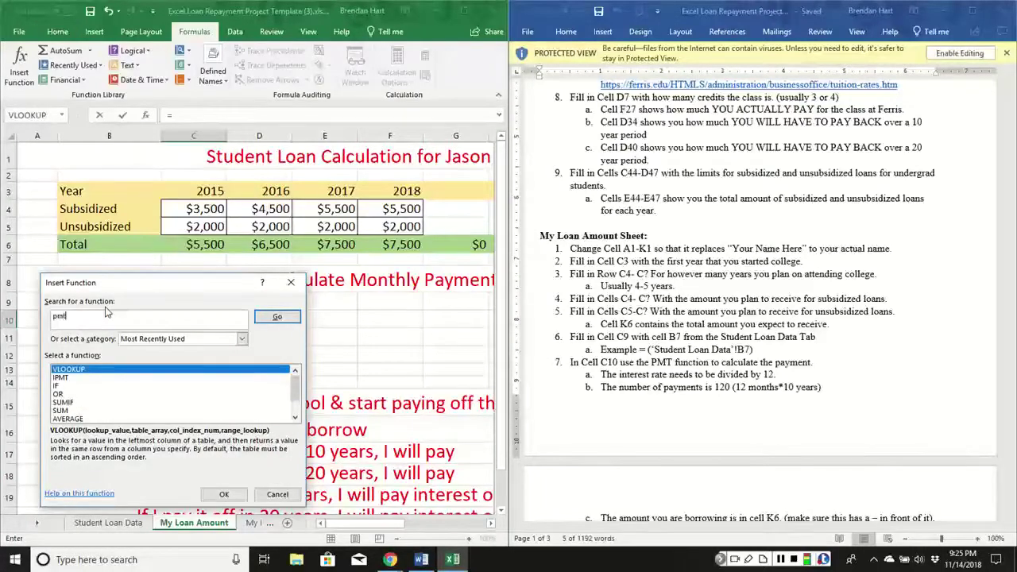
text(t)
click(273, 320)
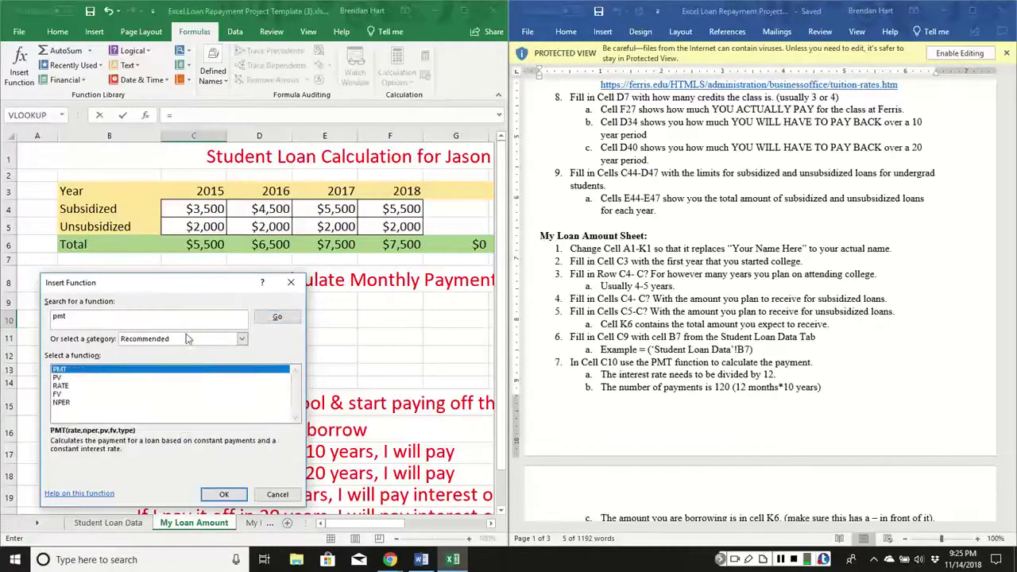
click(223, 493)
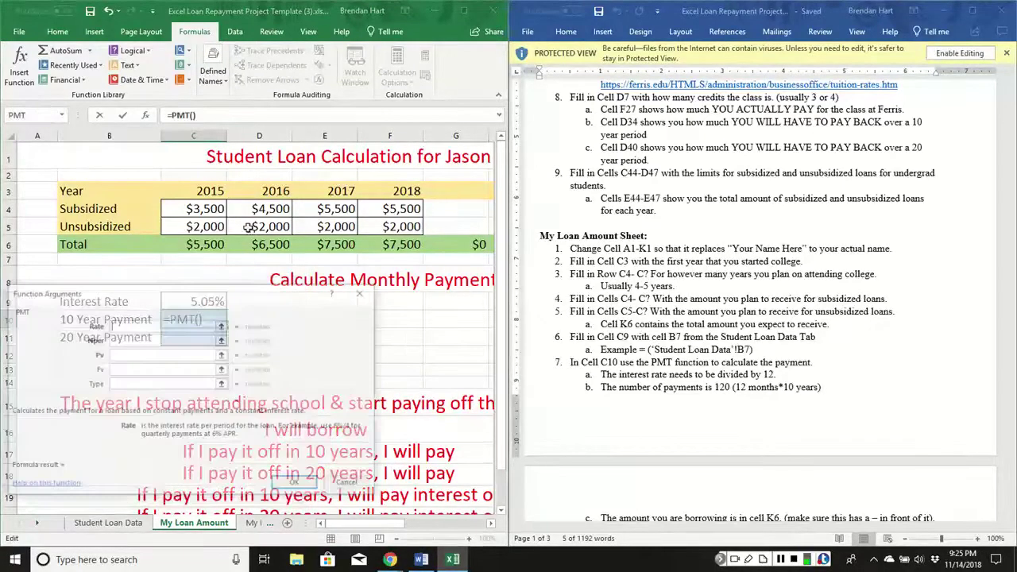
Set the PMT Rate to C9/12 and Nper to 120 months.
drag(206, 304, 452, 309)
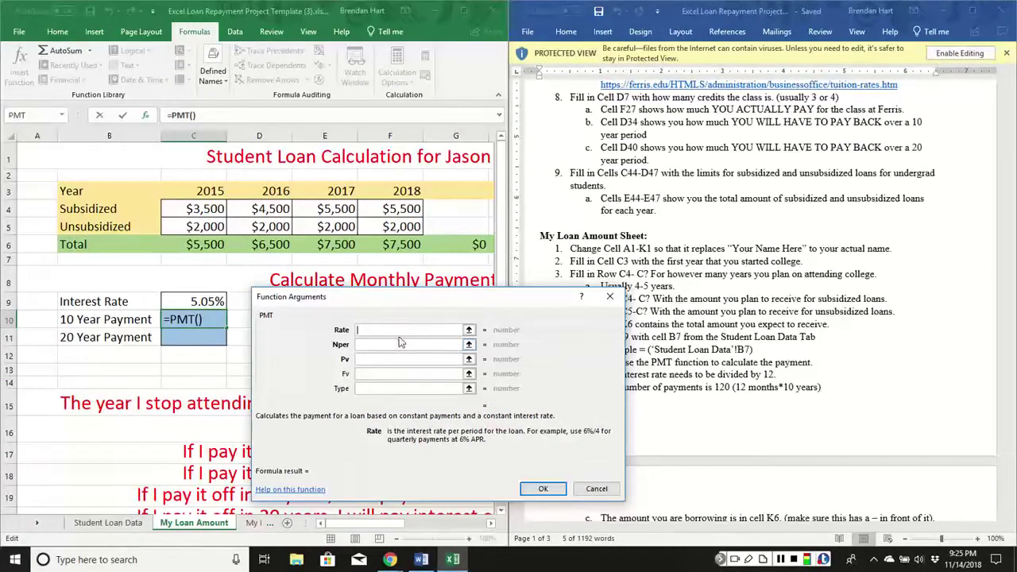
click(181, 302)
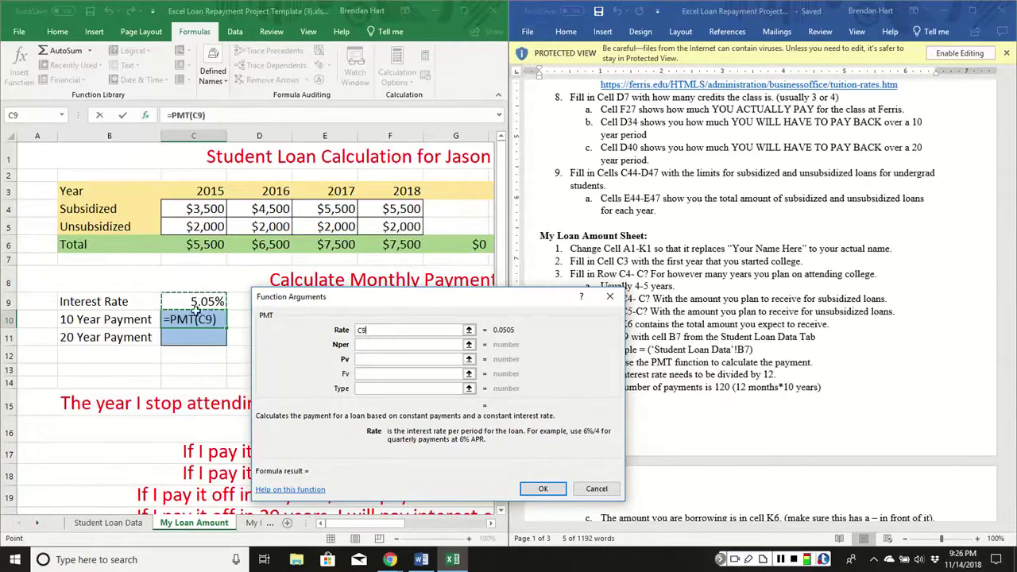
text(/12)
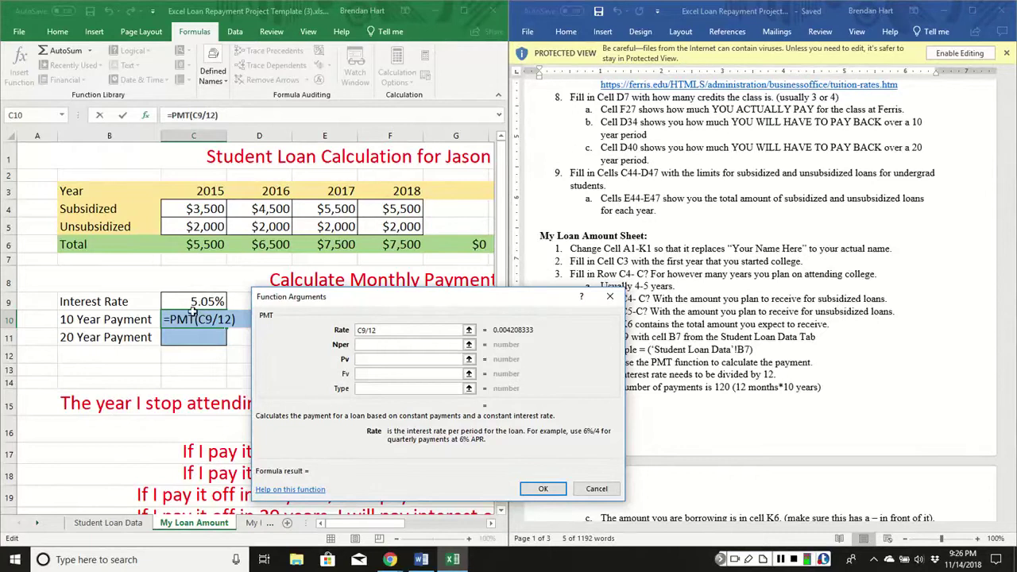
click(367, 345)
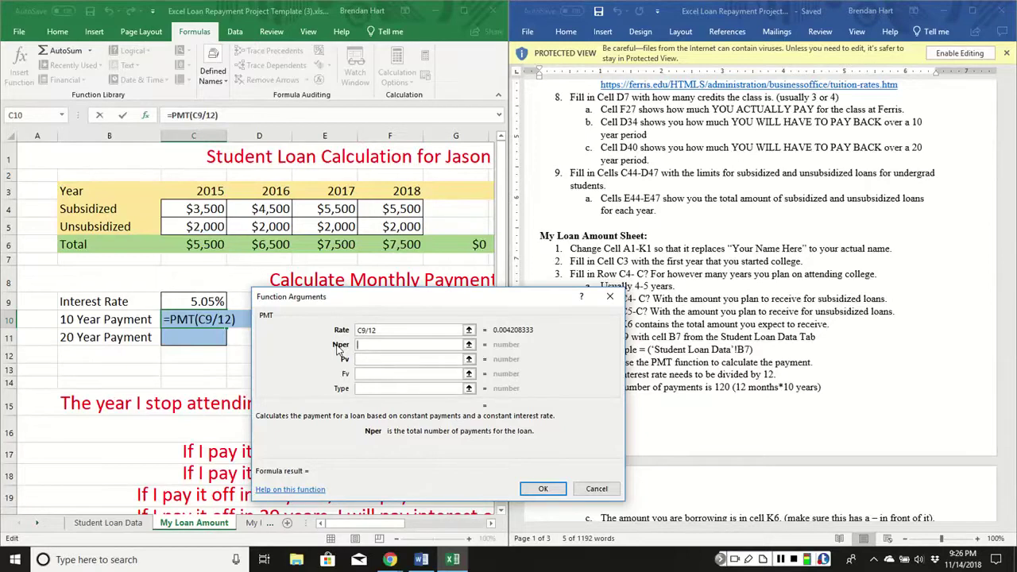
text(120)
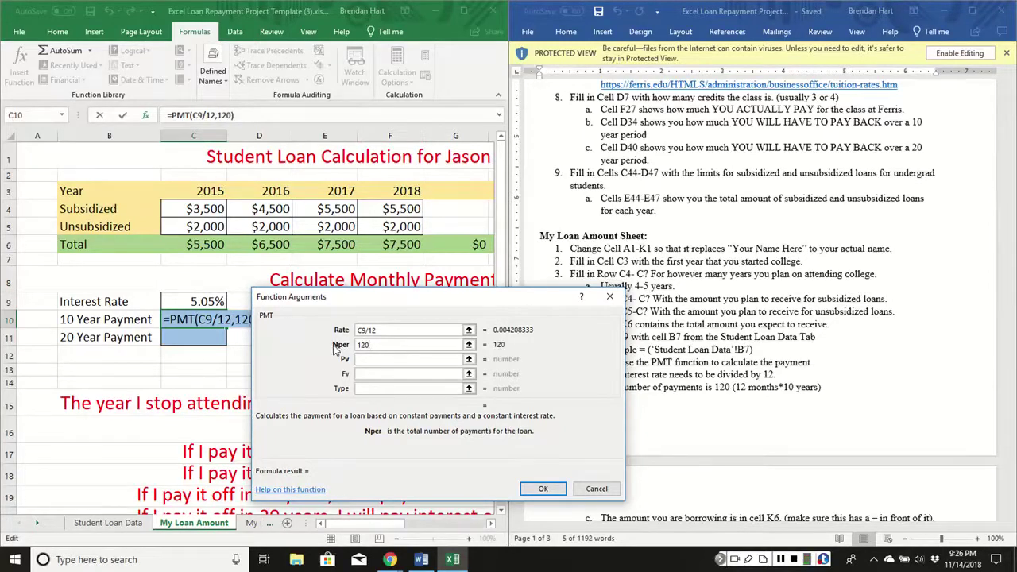
click(383, 360)
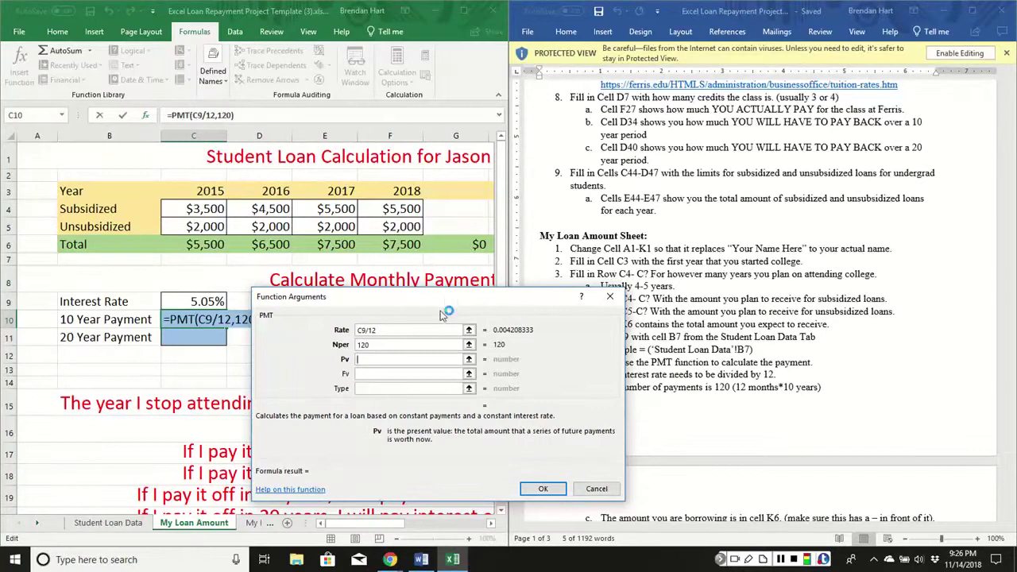
Enter -K6 as the loan amount and finish the formula, giving $287.04.
drag(441, 314, 250, 285)
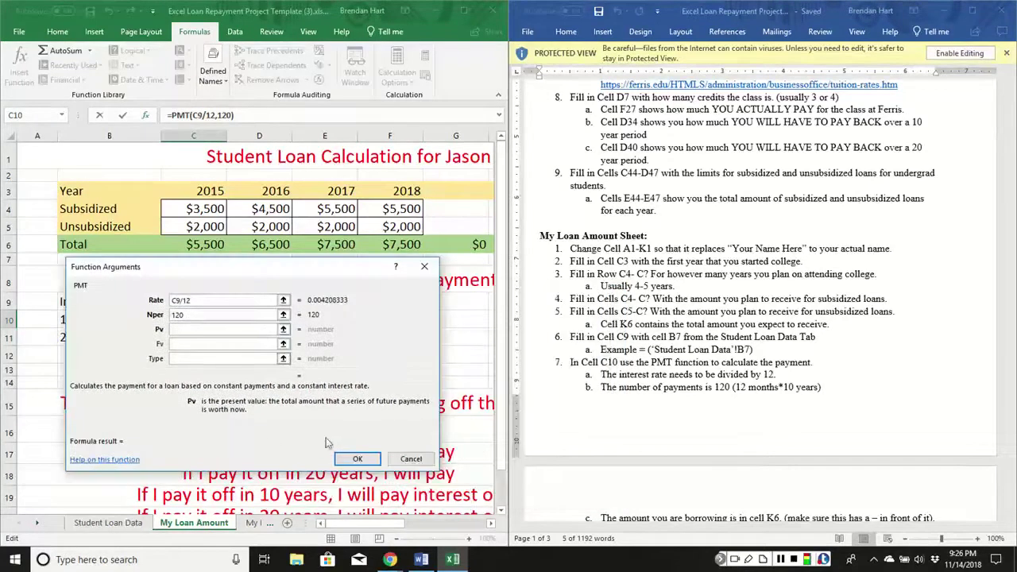
drag(360, 522, 413, 524)
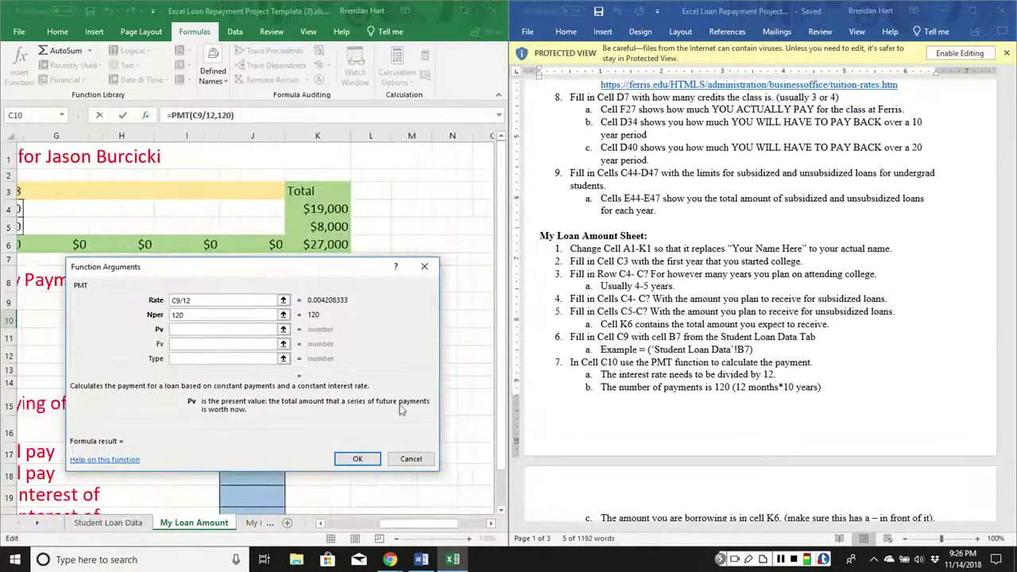
click(324, 247)
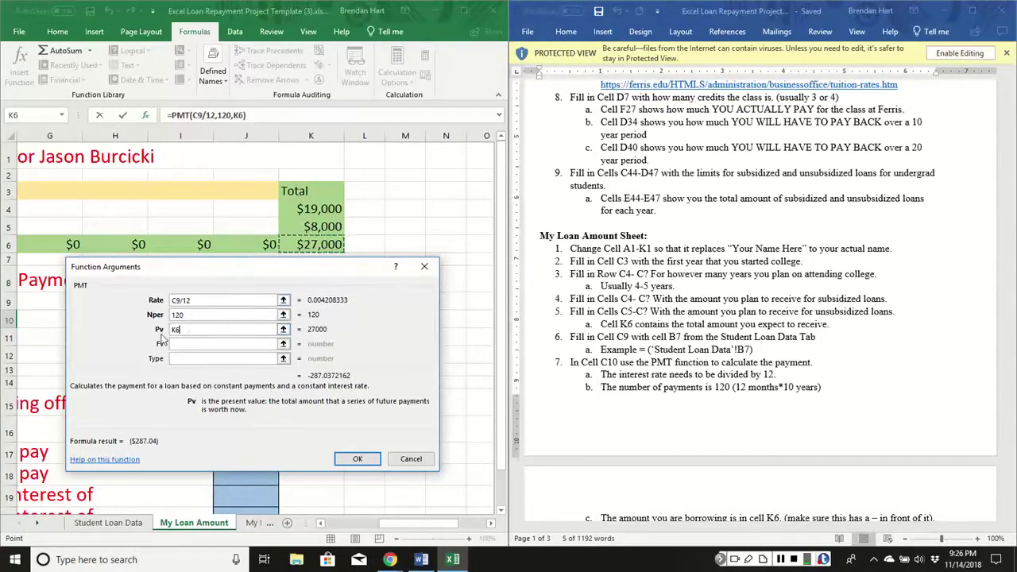
double_click(189, 330)
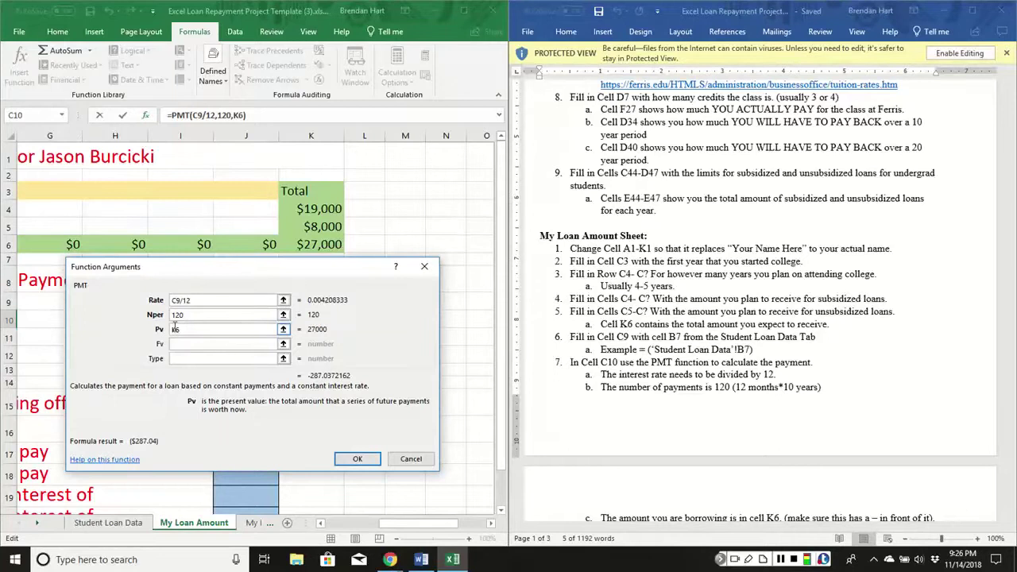
click(283, 329)
text(-)
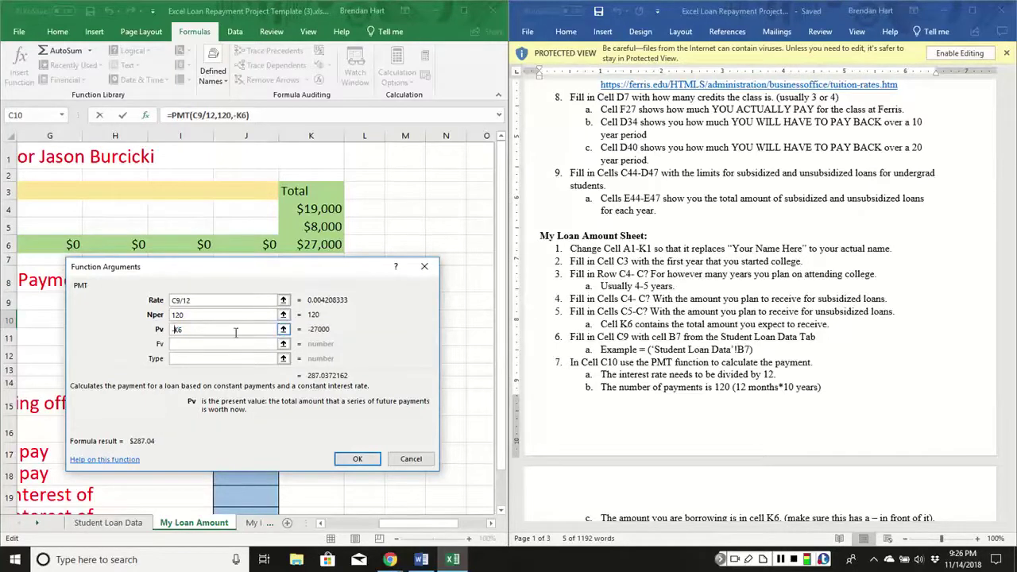
click(359, 460)
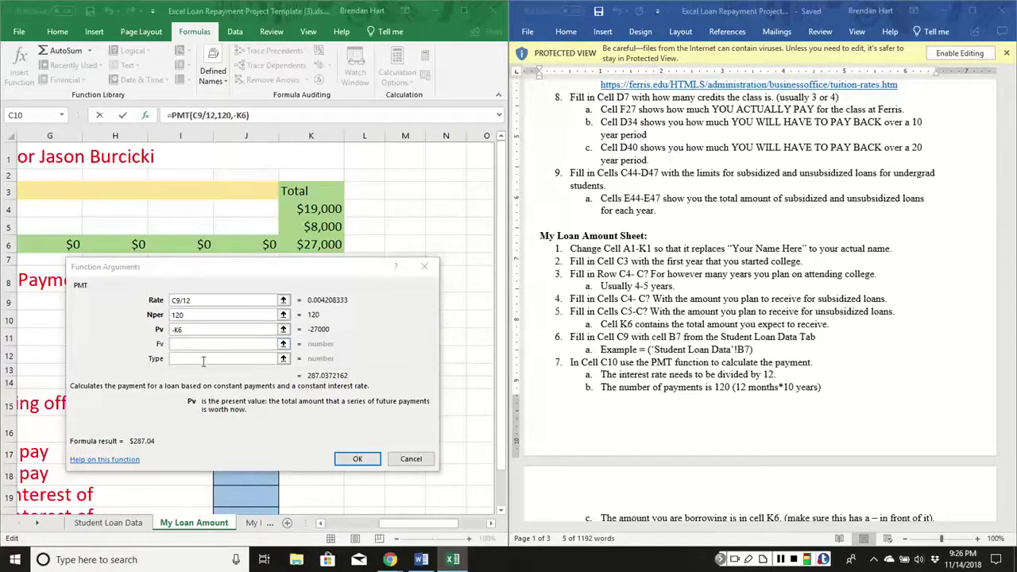
click(356, 458)
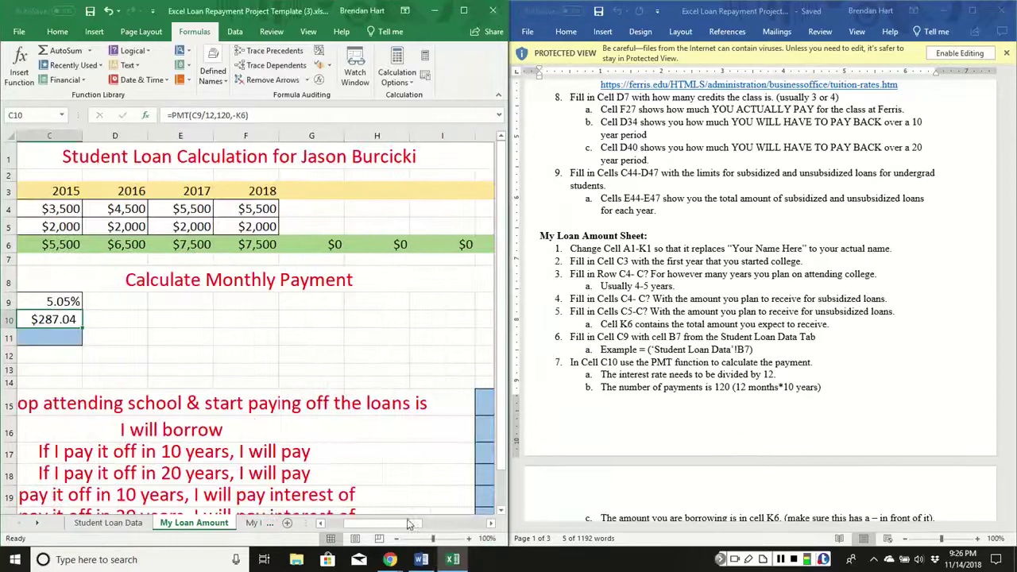
drag(407, 525, 388, 524)
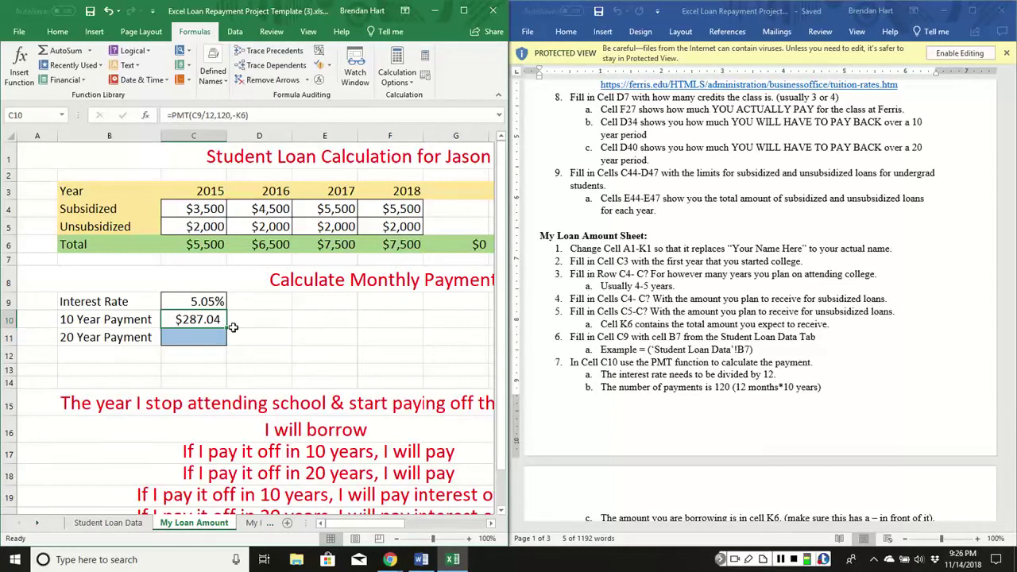
Start a PMT formula in C11 with rate C9/12 and 240 payments.
click(208, 336)
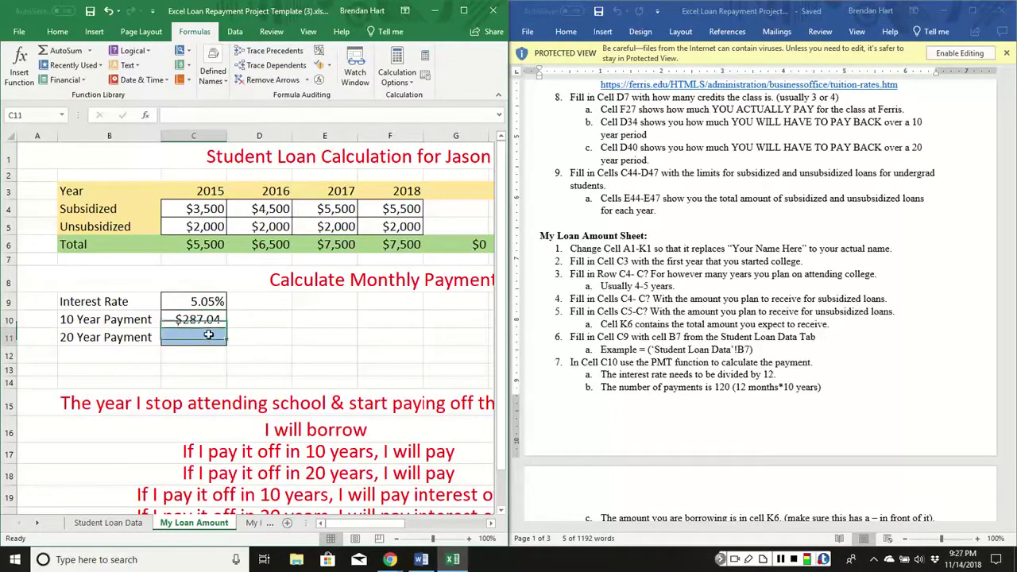
text(=)
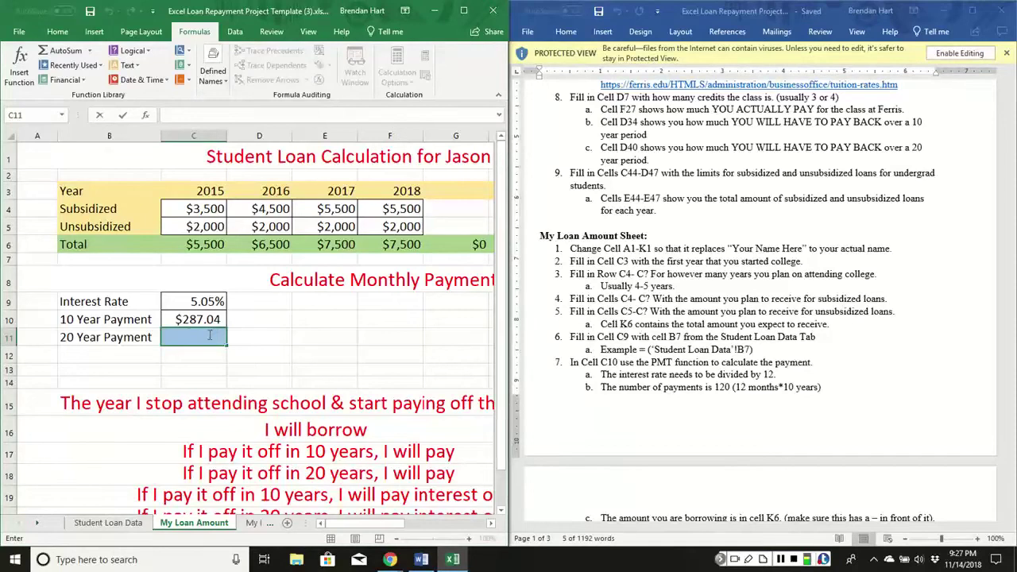
text(=)
click(19, 67)
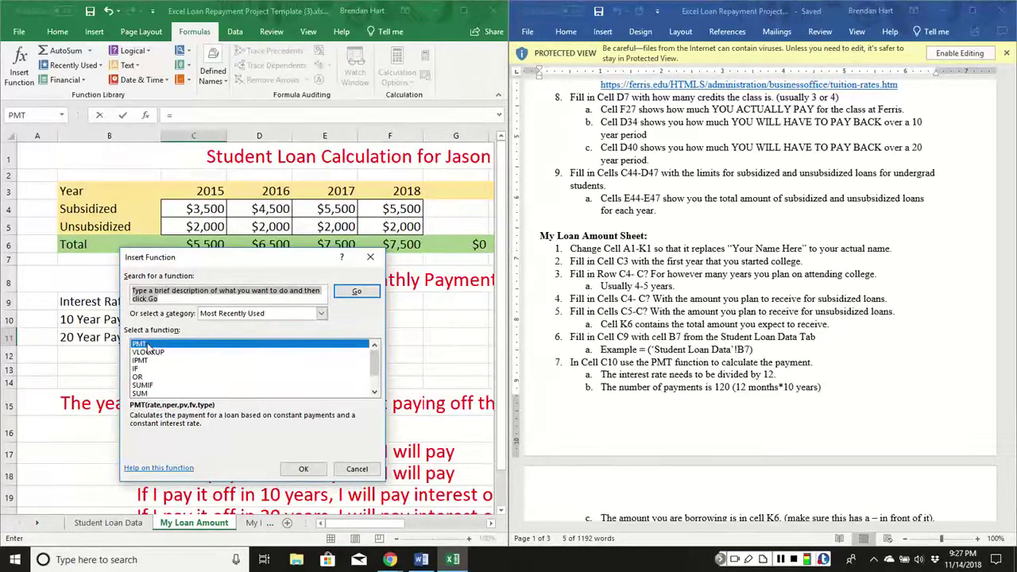
click(303, 469)
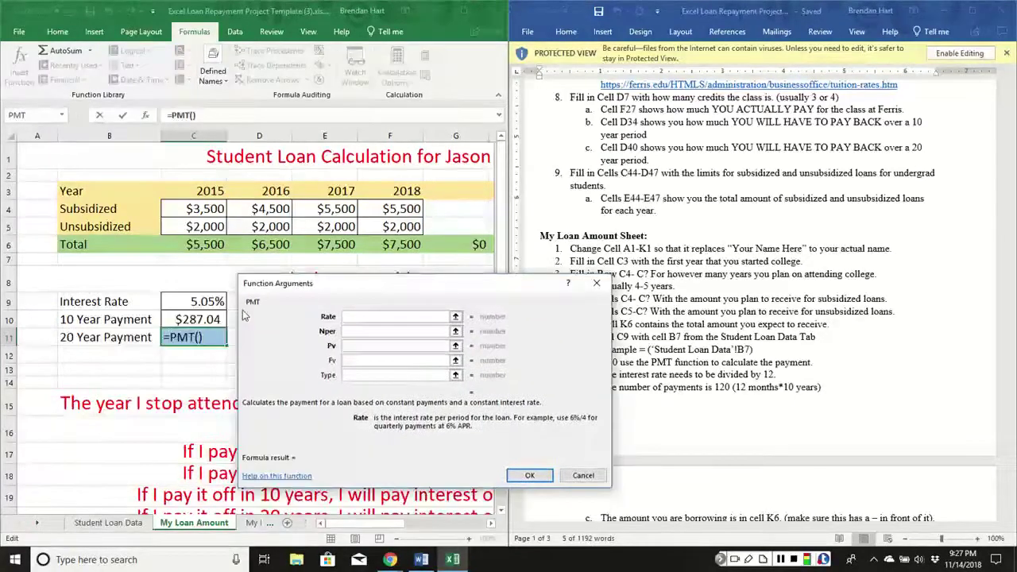
click(183, 302)
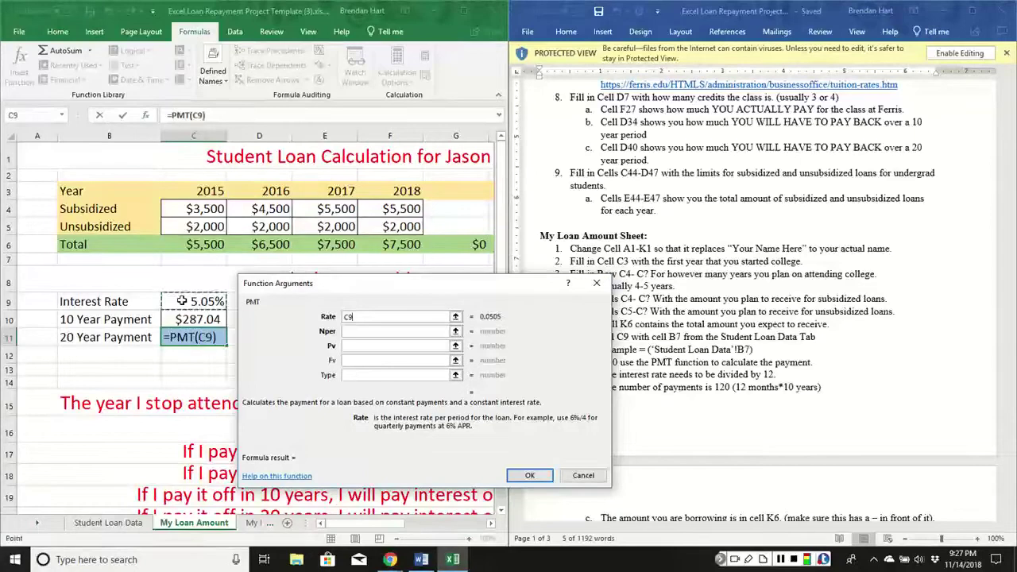
text(/12)
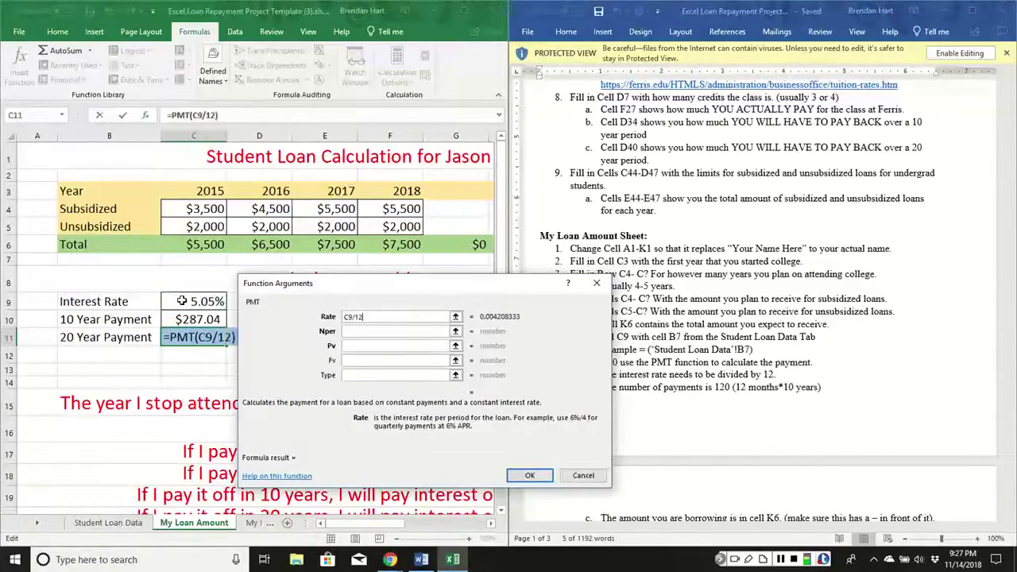
click(360, 332)
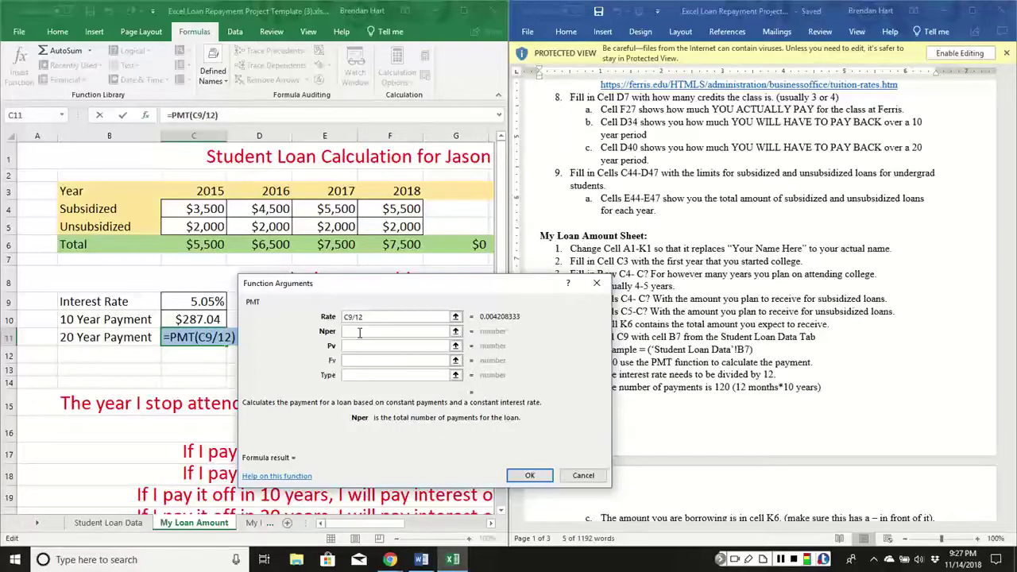
text(240)
Set the loan amount to -K6 and confirm, giving a $178.93 payment.
click(365, 347)
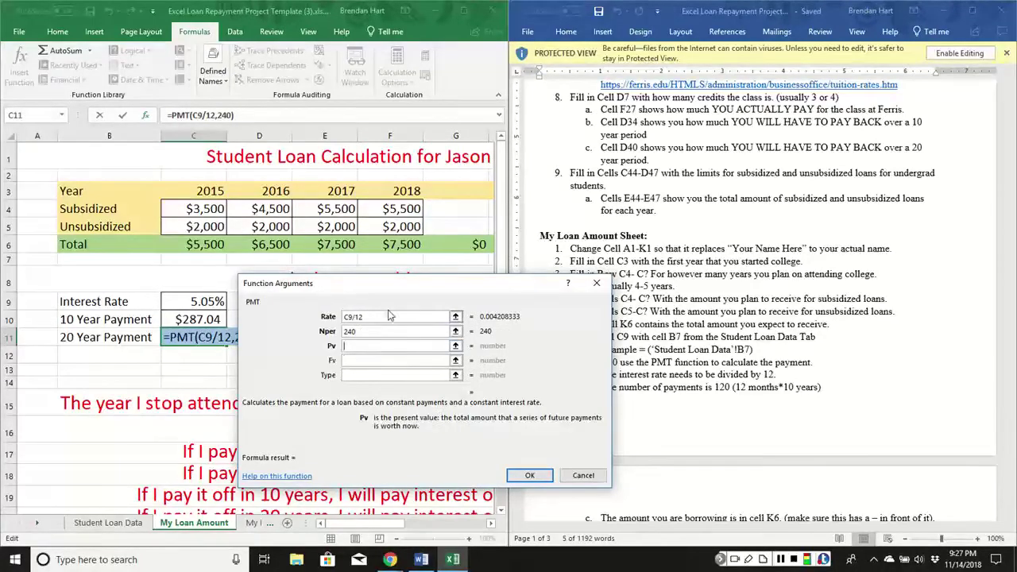
drag(359, 524, 409, 529)
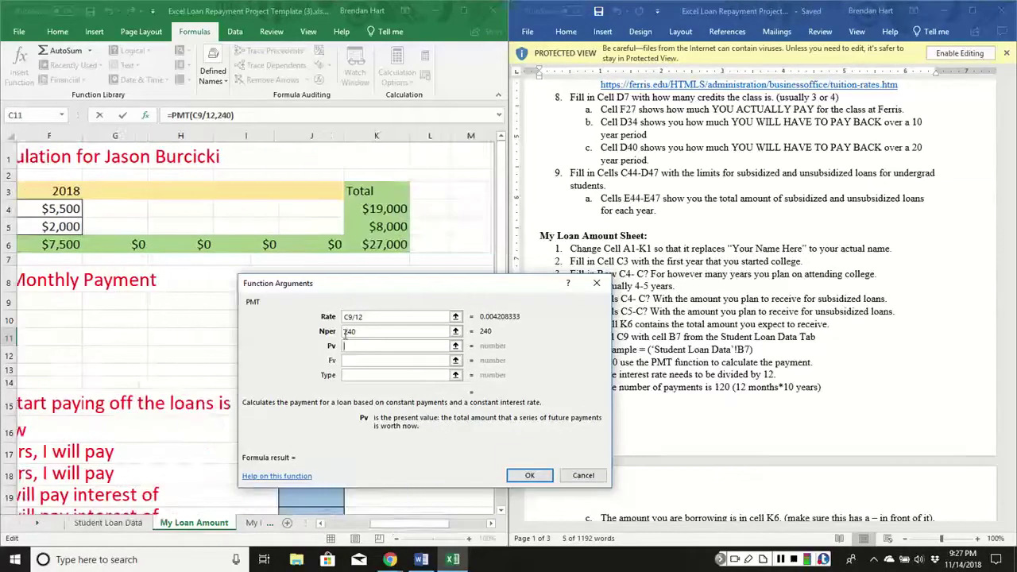
click(386, 247)
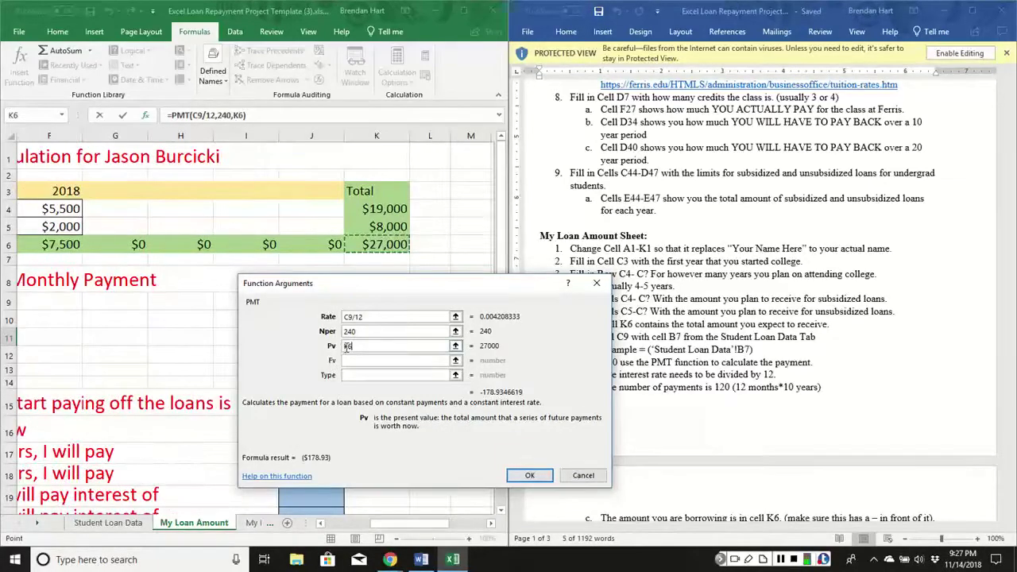
click(374, 345)
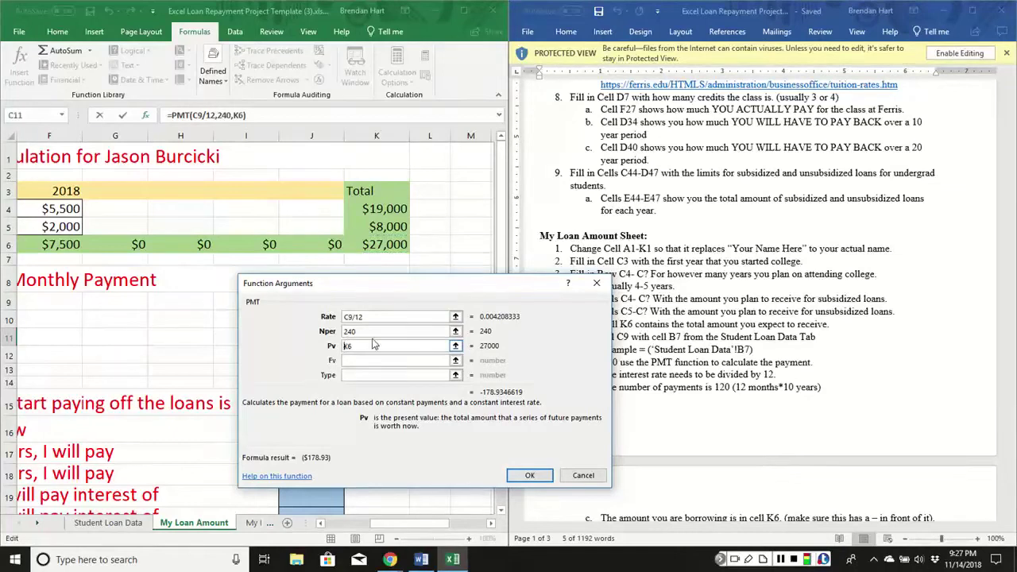
text(-)
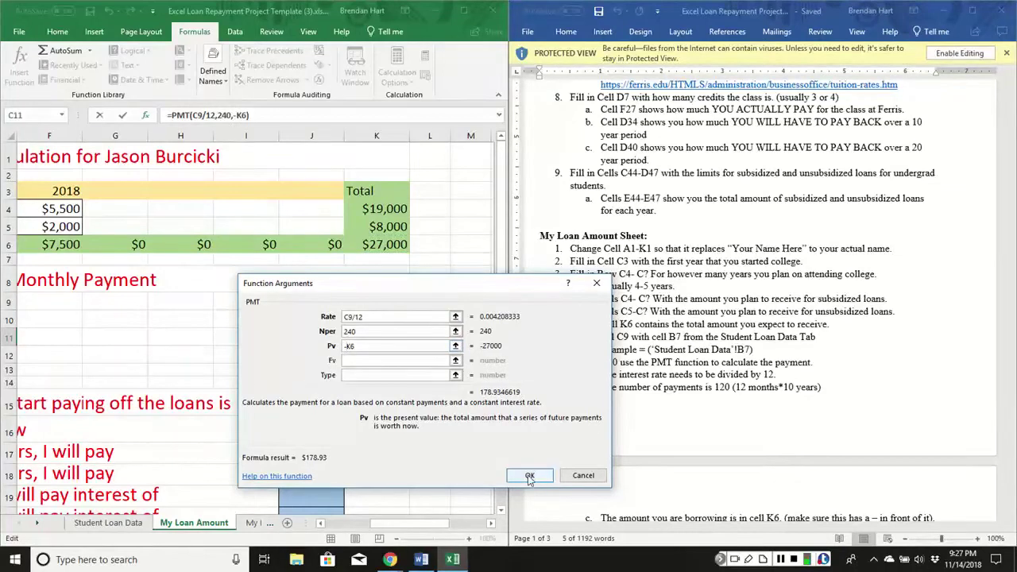
click(529, 475)
drag(374, 523, 318, 524)
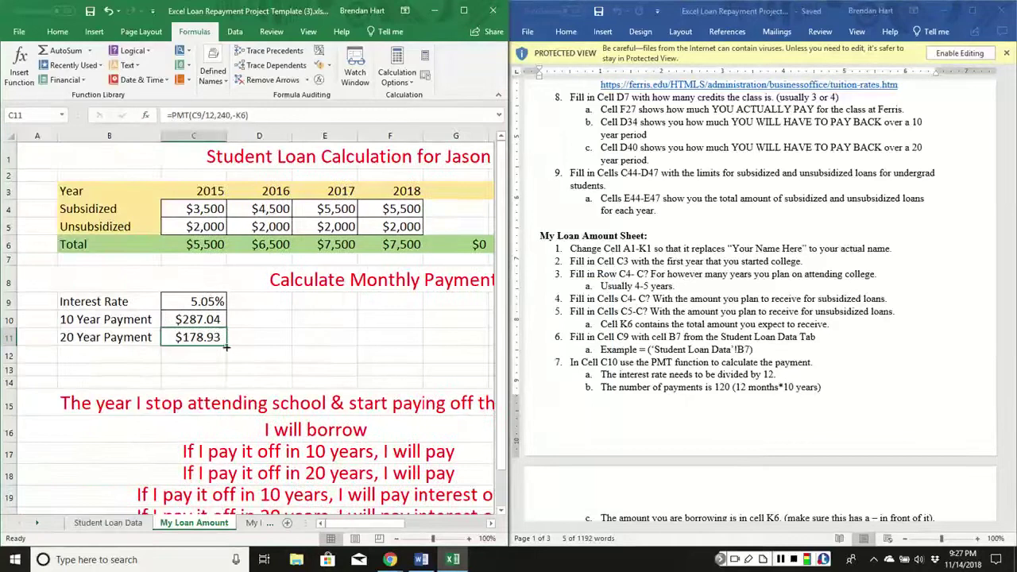
drag(334, 525, 374, 521)
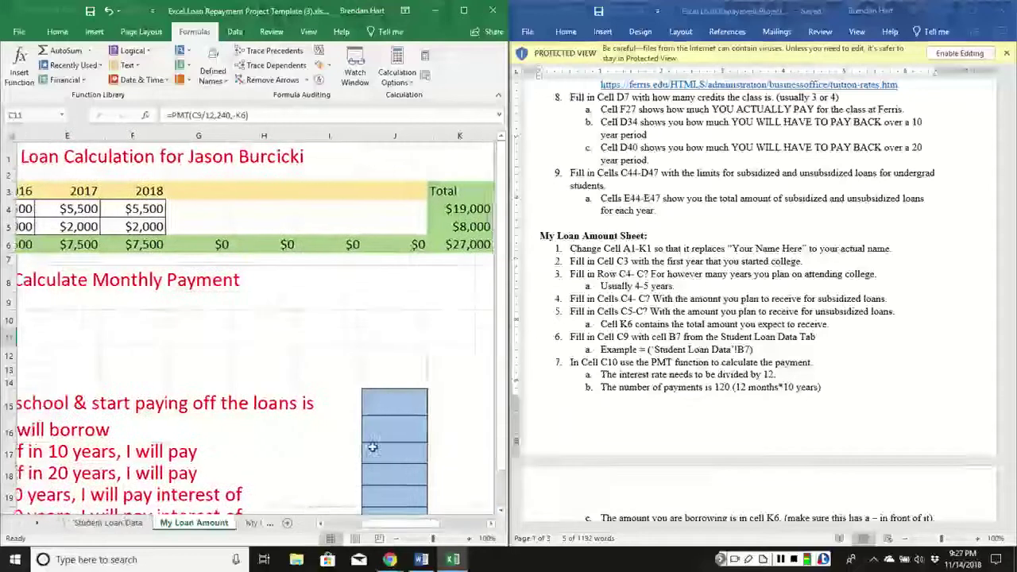
Enter 2019 in J15 and =K6 ($27,000 borrowed) in J16.
click(387, 404)
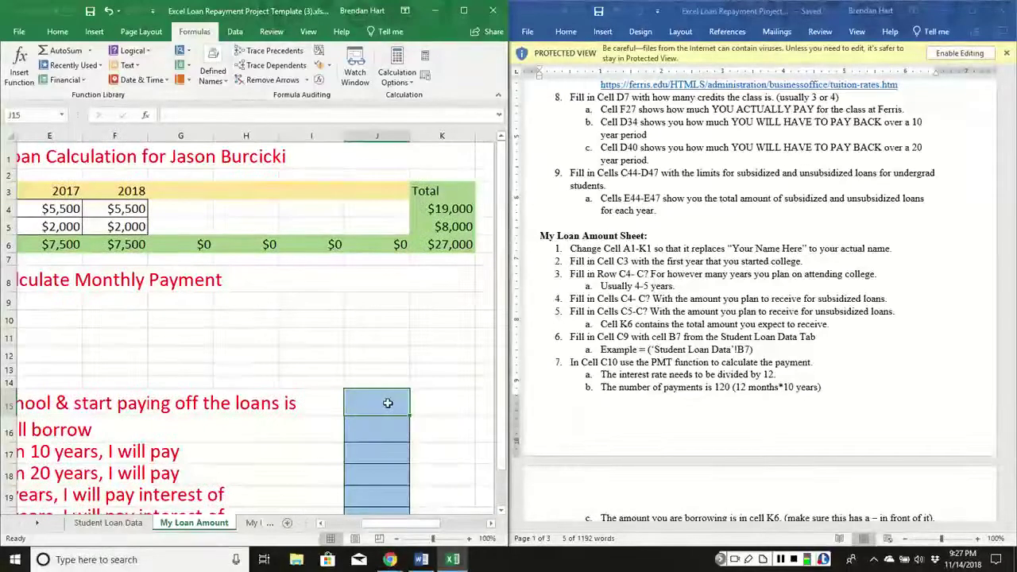
text(2019)
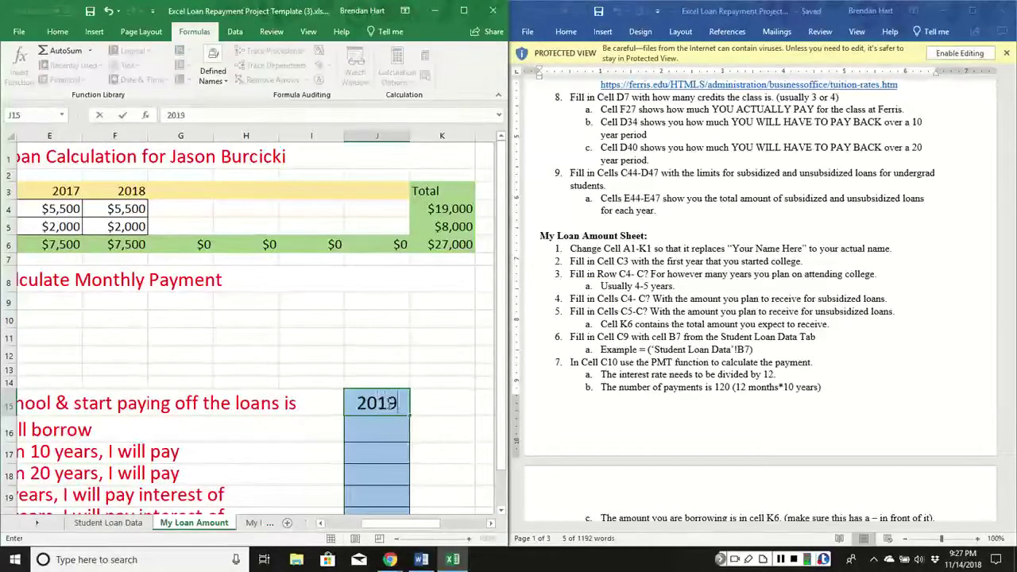
key(Return)
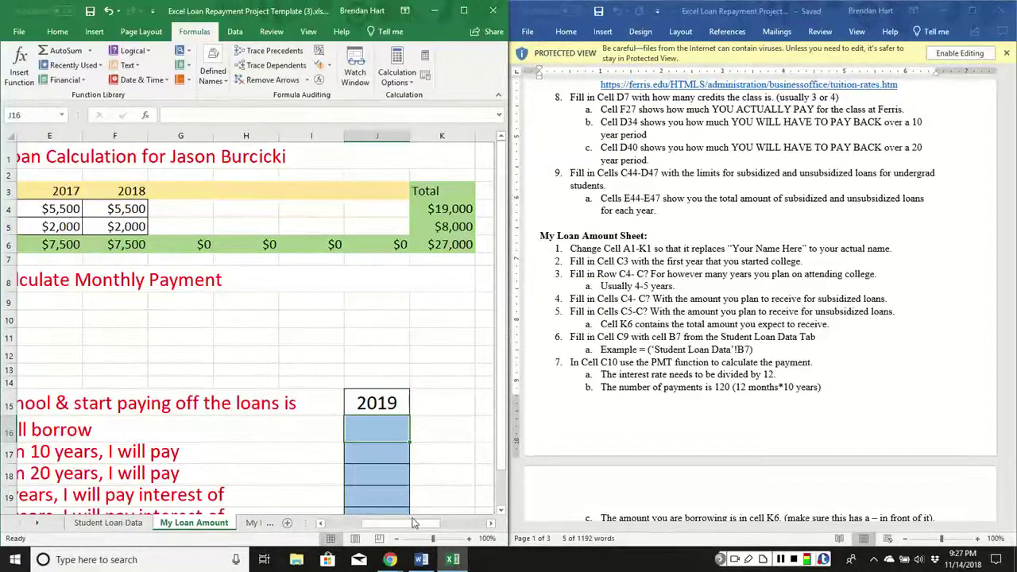
mouse_move(410, 527)
mouse_down()
mouse_move(373, 526)
mouse_move(410, 521)
mouse_up()
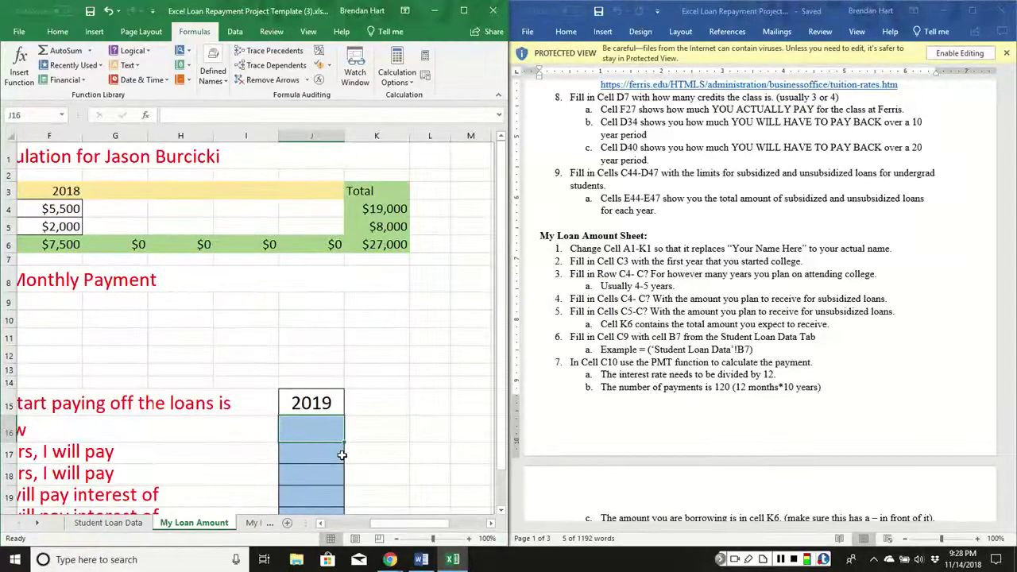
text(=)
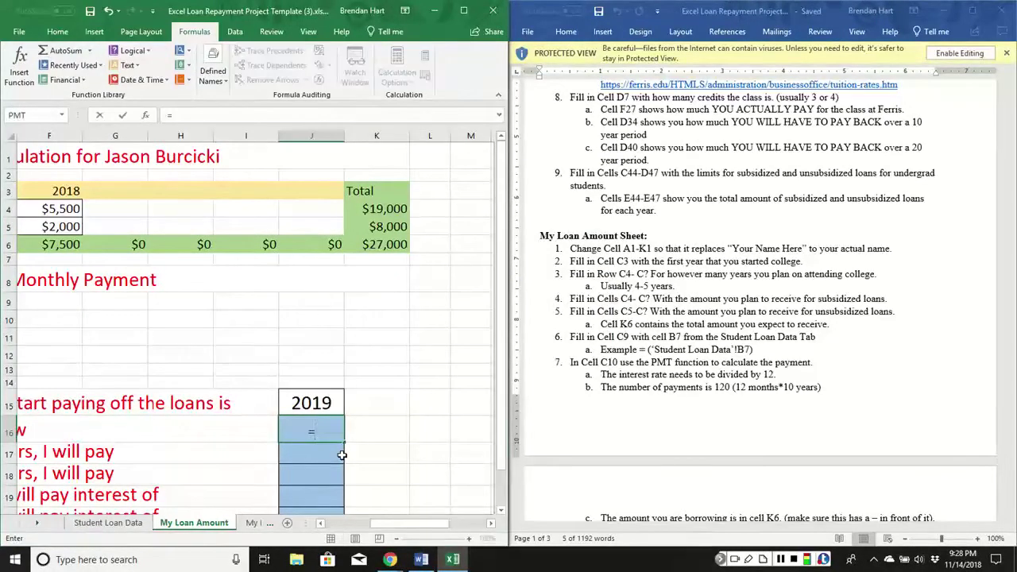
click(375, 246)
key(Return)
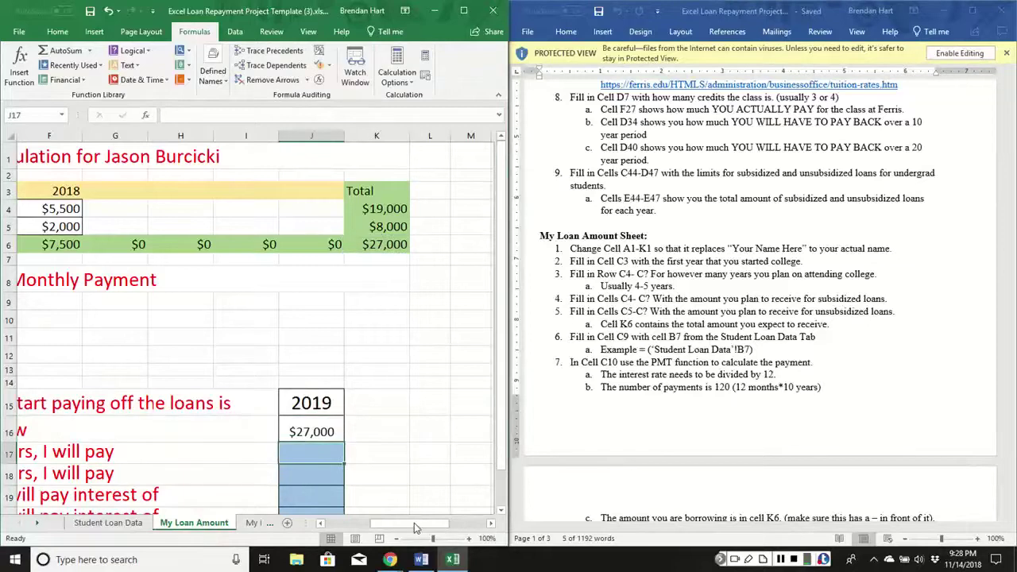
drag(414, 527, 372, 530)
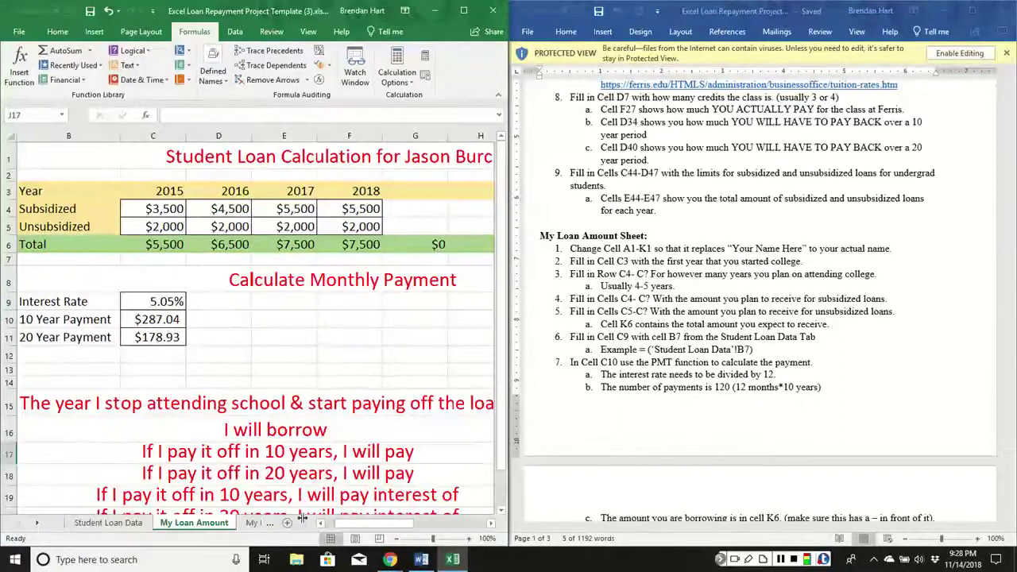
drag(348, 525, 369, 524)
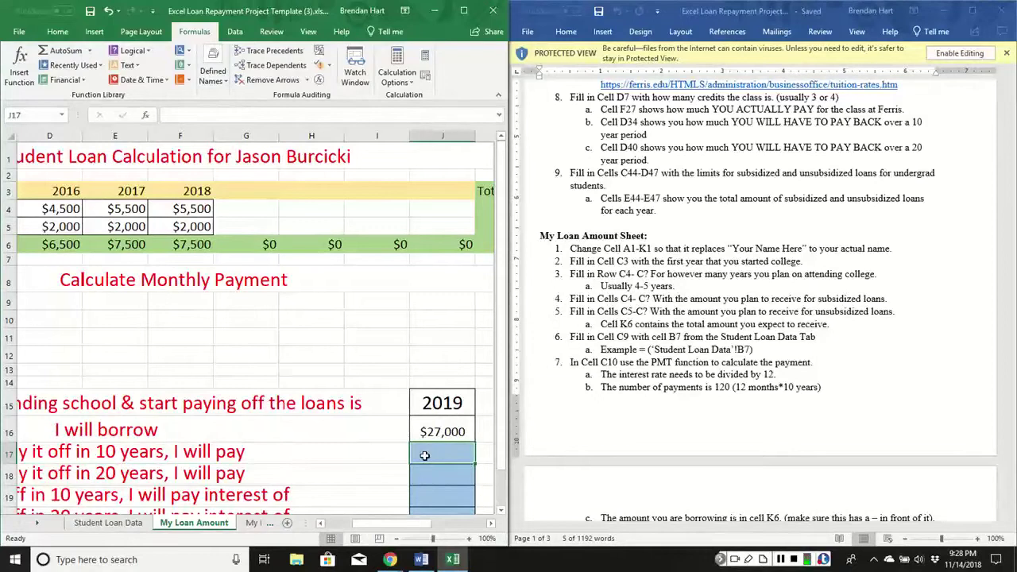
Enter the 10-year total repayment =C10*120 ($34,444) in J17.
text(=)
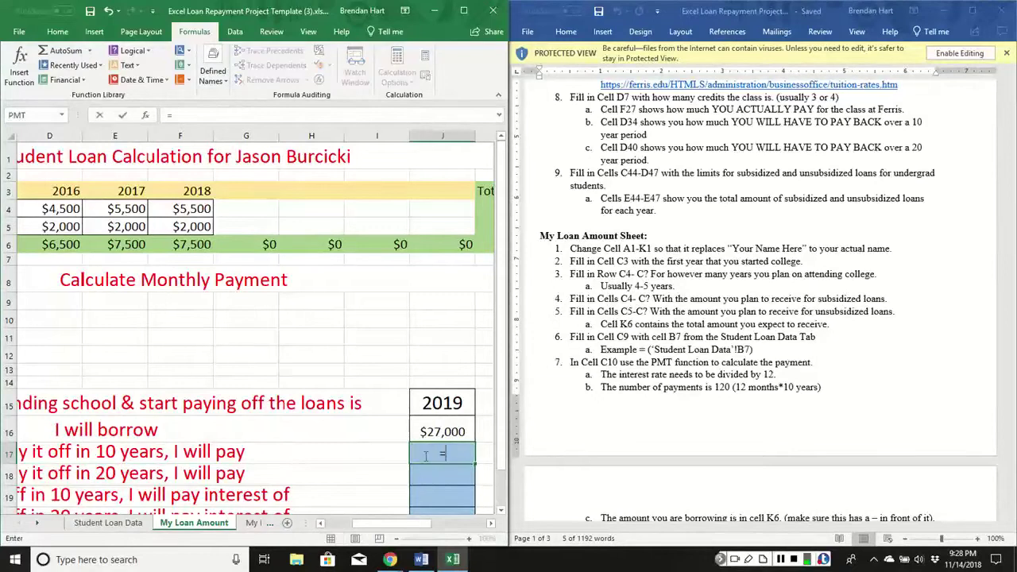
drag(431, 523, 401, 523)
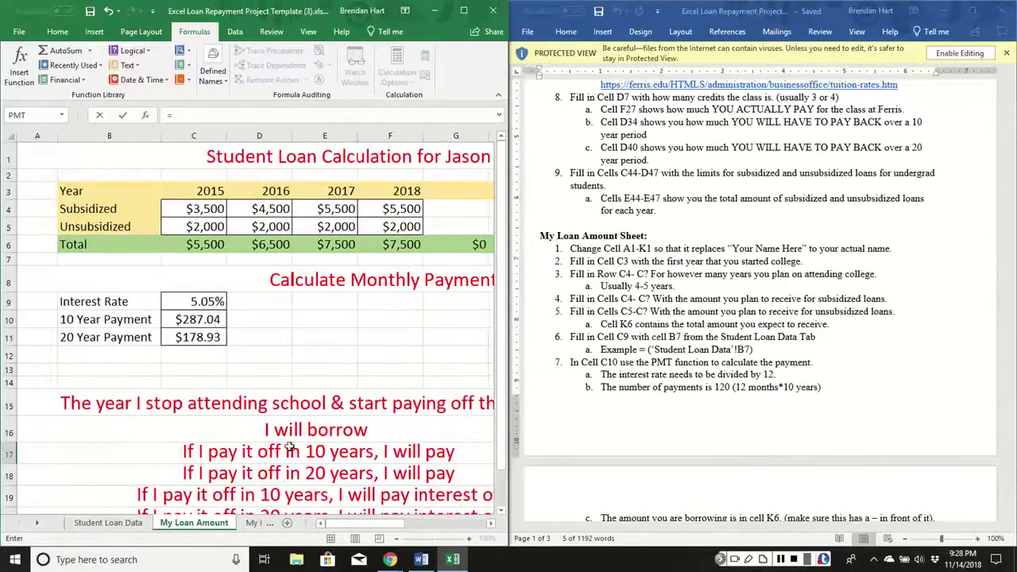
click(208, 322)
text(*)
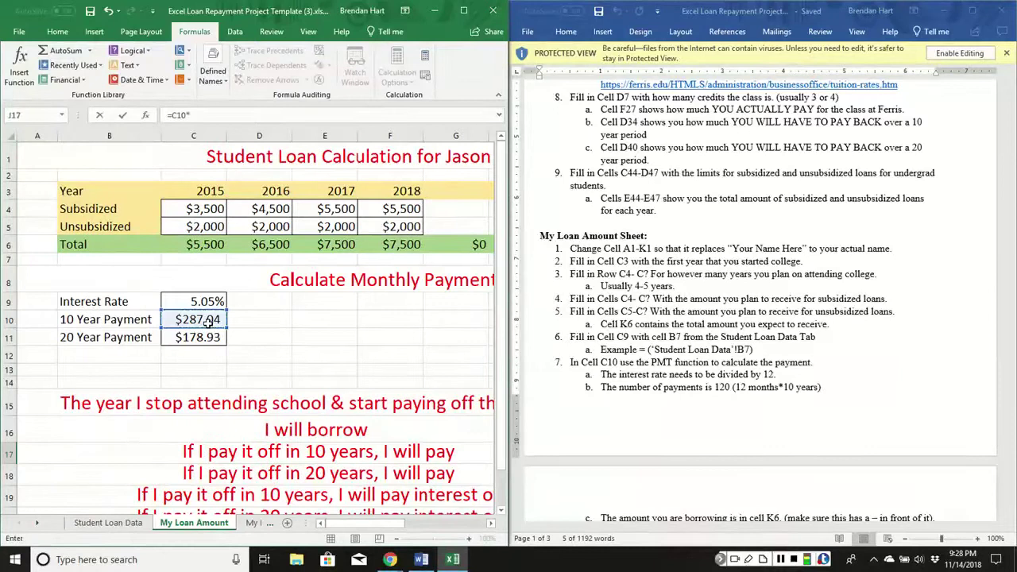
text(120)
key(Return)
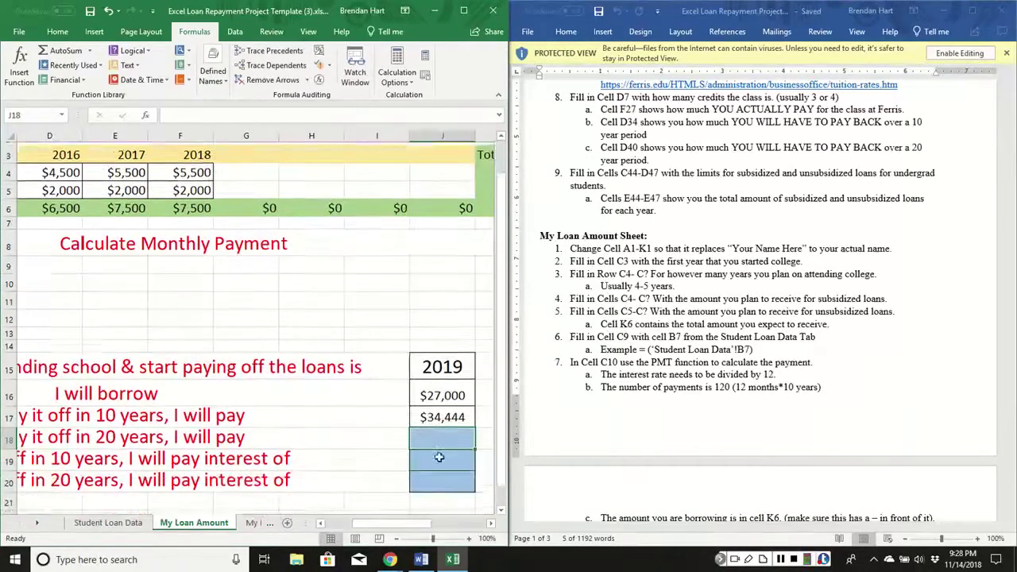
Enter the 20-year total repayment =C11*240 ($42,944) in J18 and check the totals.
scroll(439, 457, down, 1)
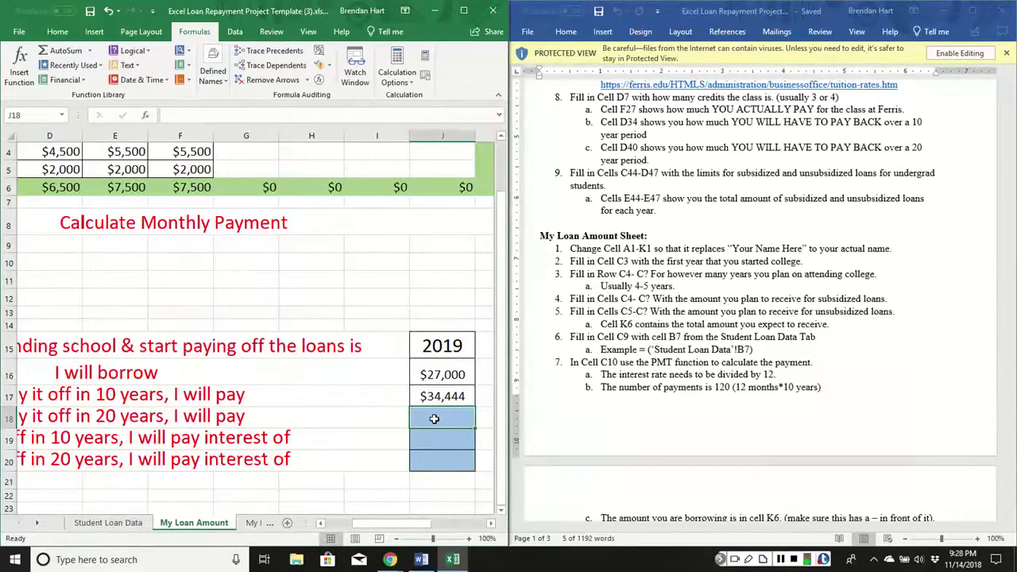
text(=)
drag(389, 522, 362, 522)
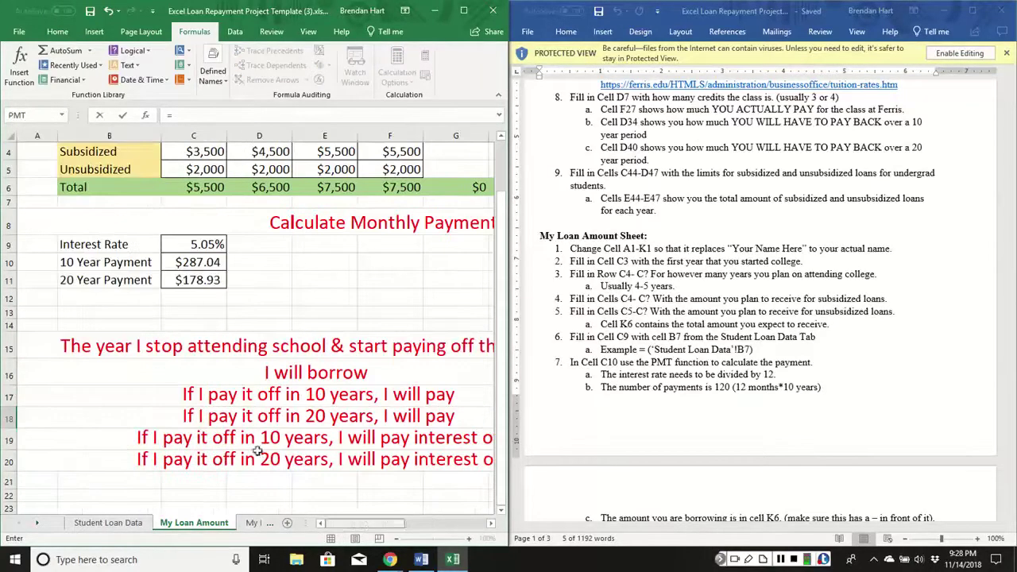
click(197, 282)
text(*)
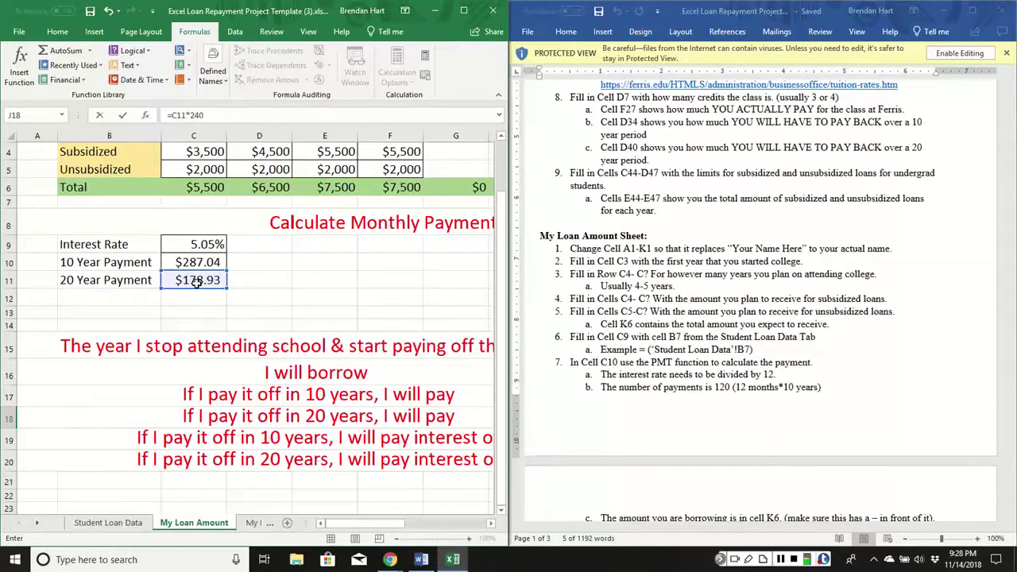
key(Return)
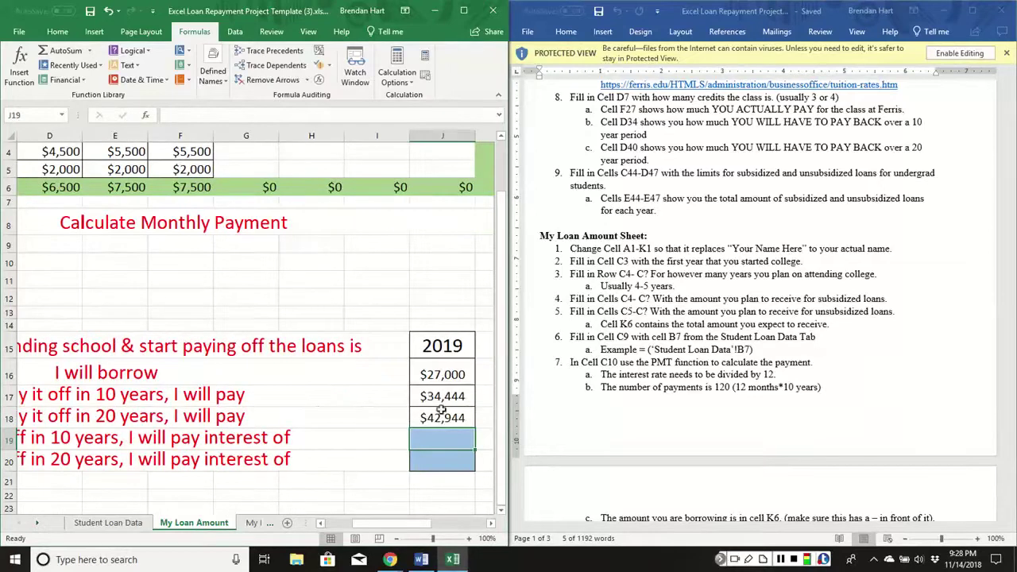
drag(441, 421, 463, 396)
click(463, 397)
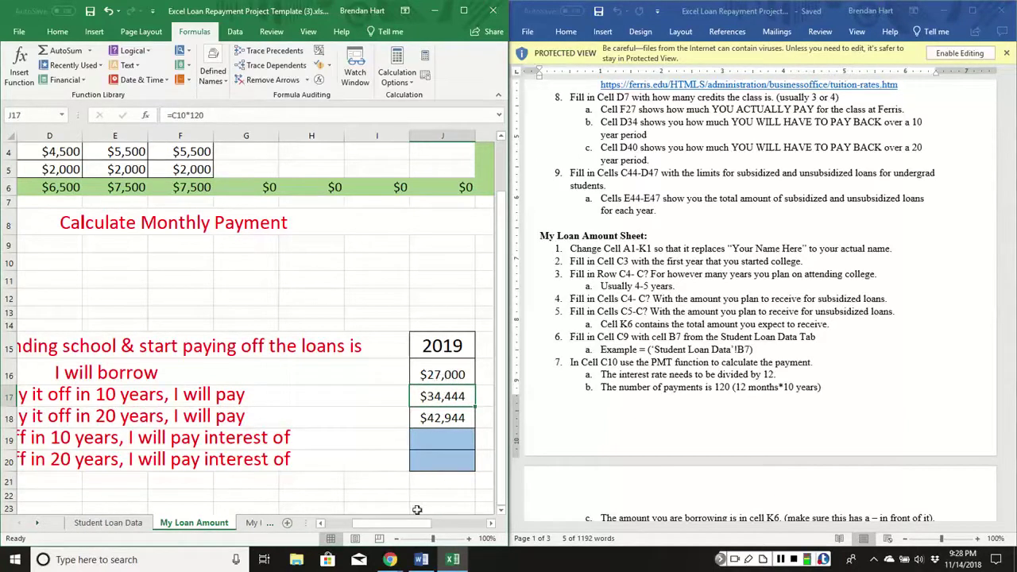
drag(412, 524, 386, 525)
Enter interest formulas =J17-J16 ($7,444) in J19 and =J18-J16 ($15,944) in J20.
click(381, 440)
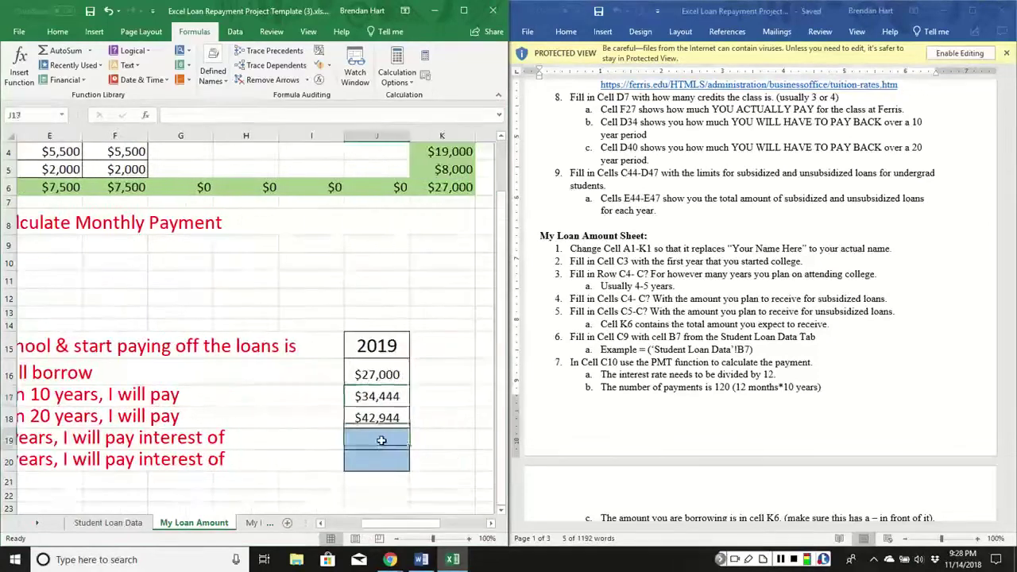
text(=)
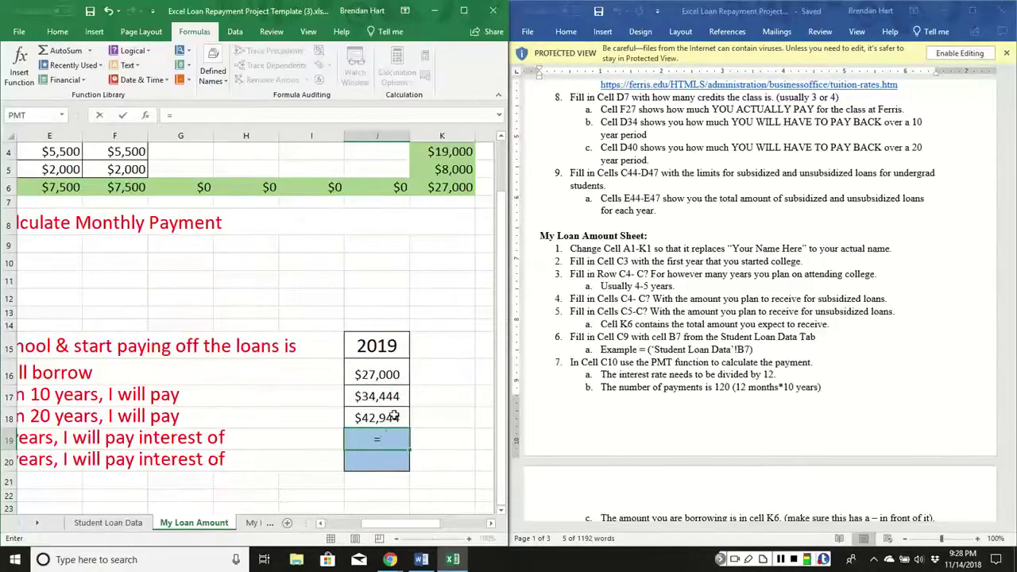
click(370, 390)
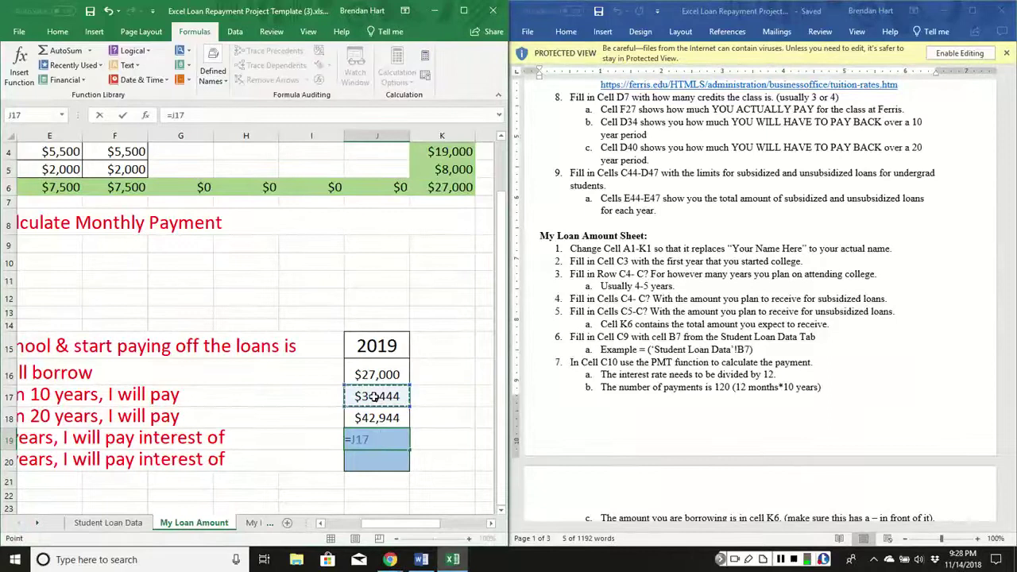
text(-)
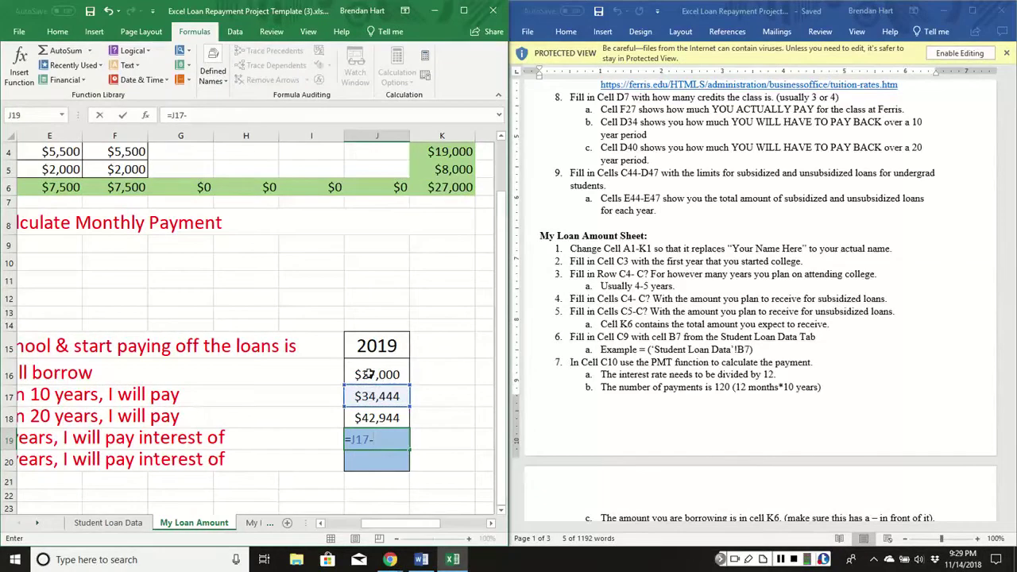
click(368, 374)
key(Return)
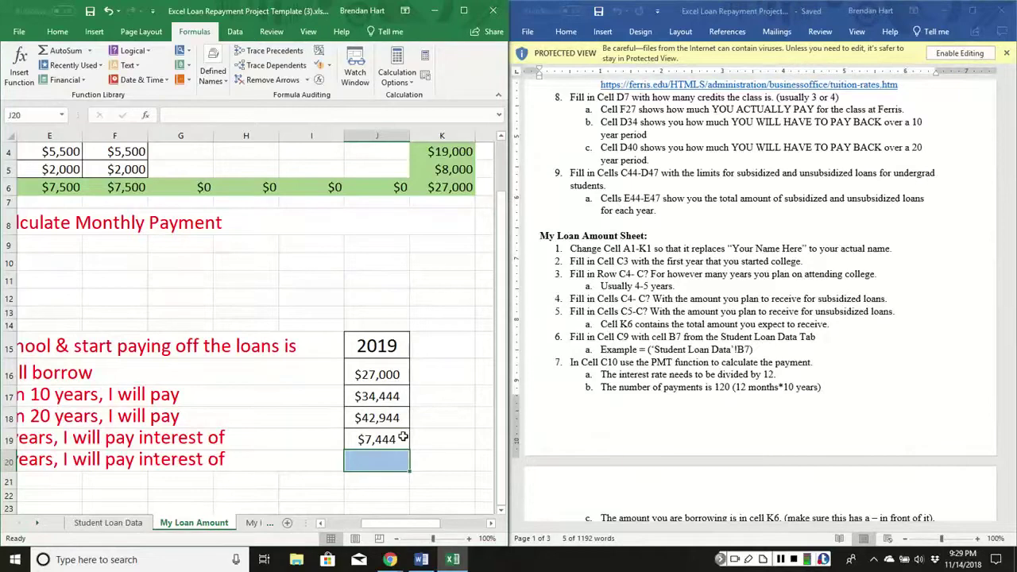
text(=)
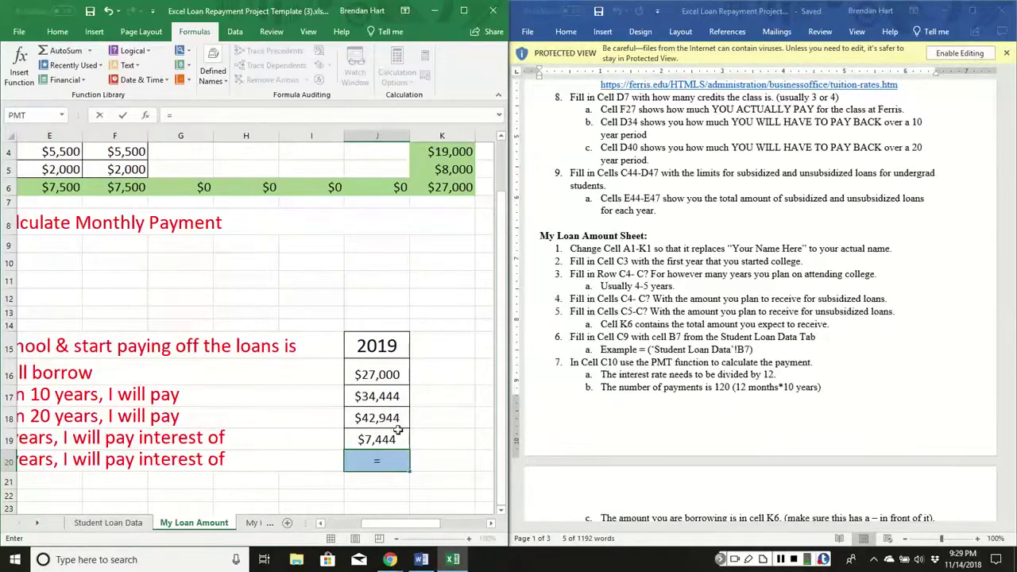
click(391, 417)
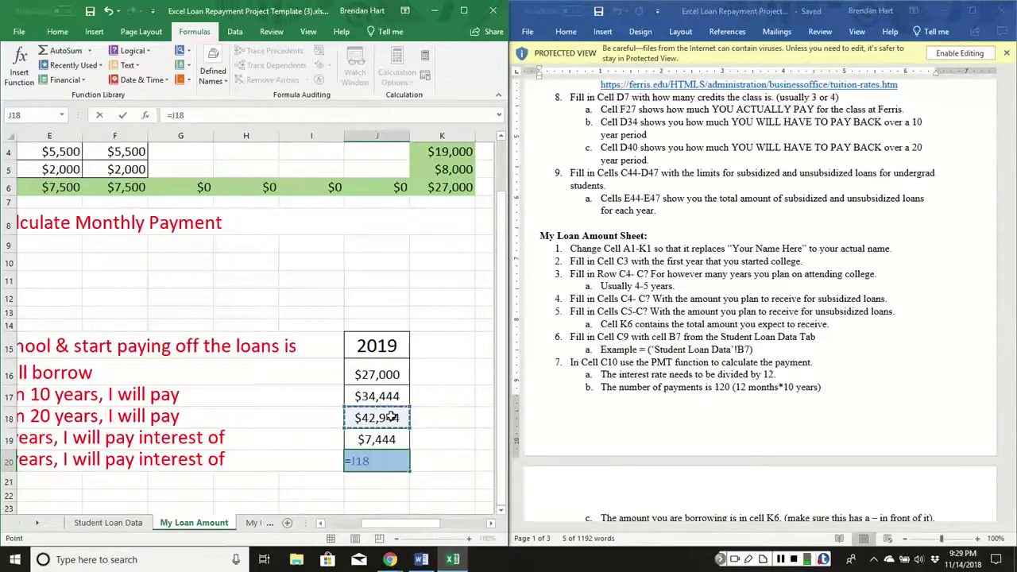
text(-)
click(380, 376)
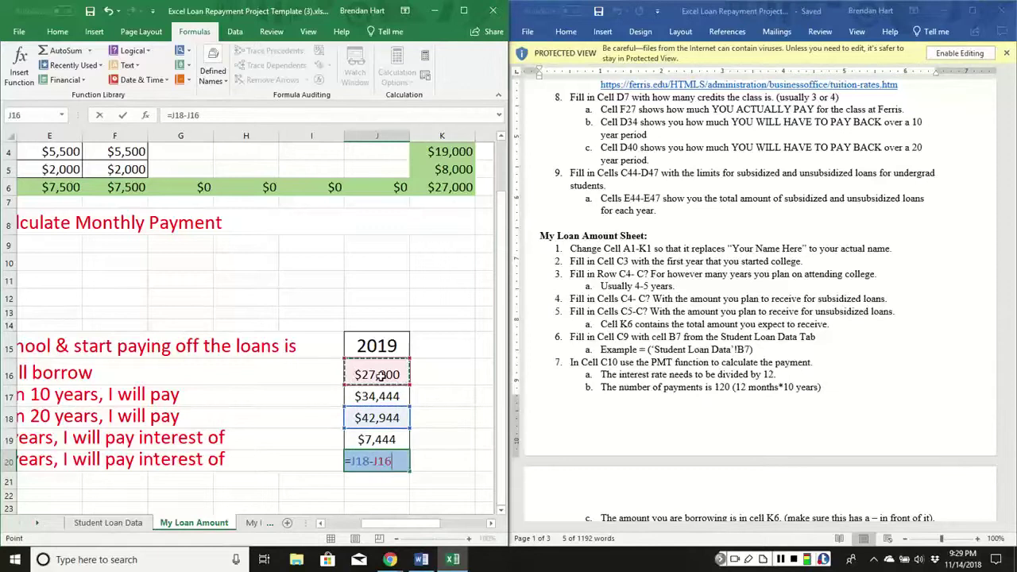
key(Return)
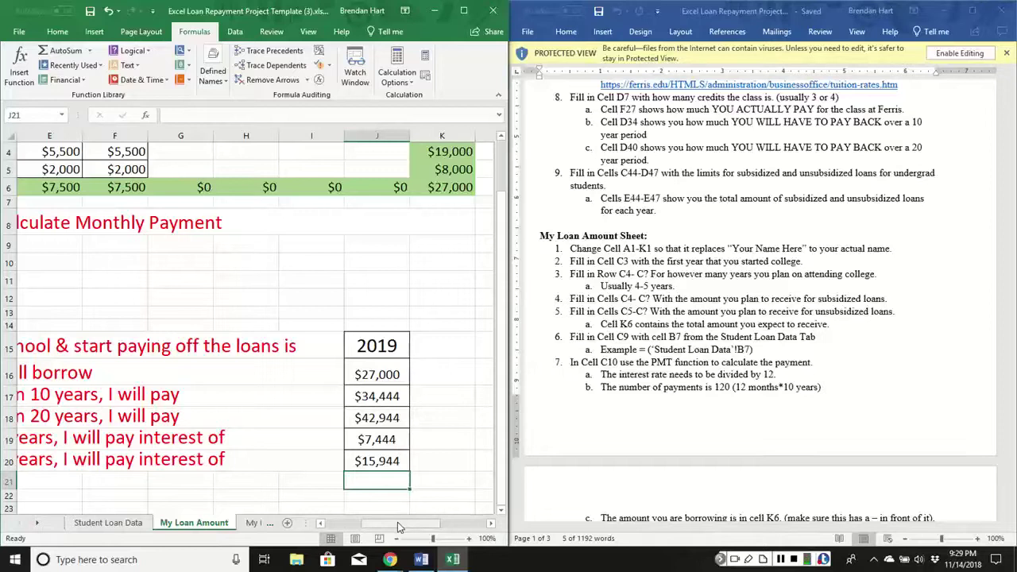
Switch to the My Payments for 10 Years sheet, close Word and maximize Excel.
drag(397, 522, 370, 523)
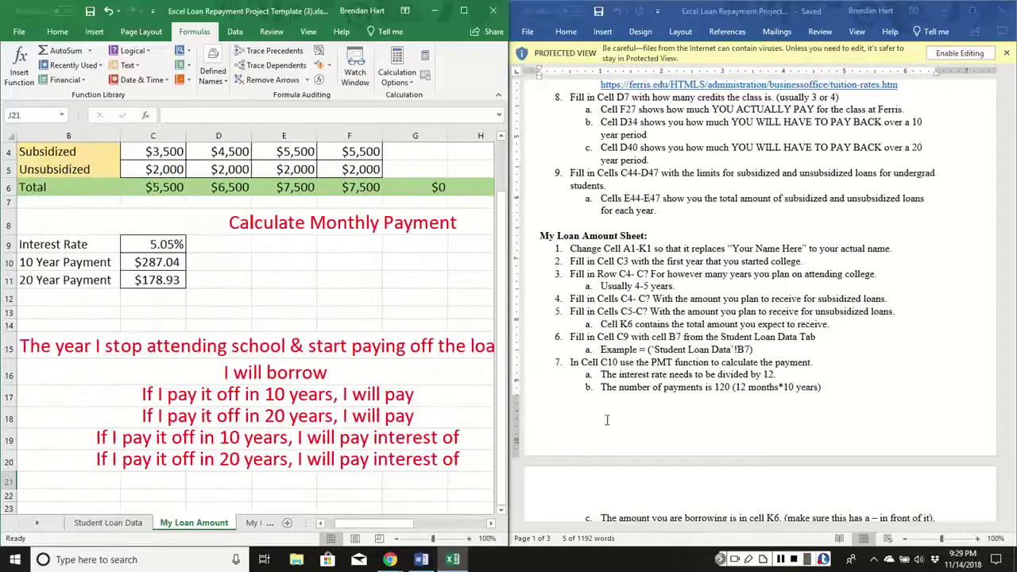
scroll(617, 355, down, 8)
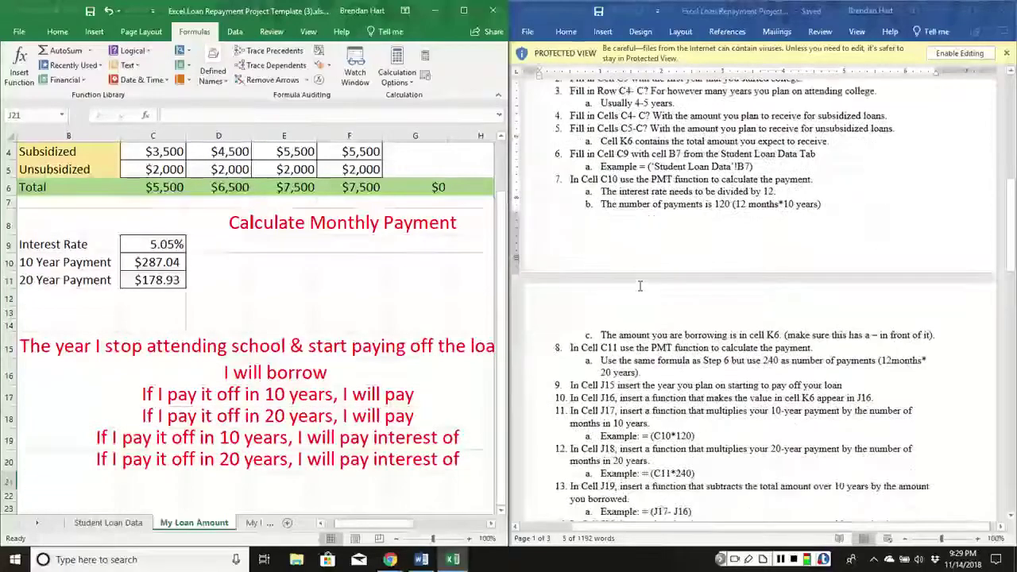
scroll(646, 290, down, 7)
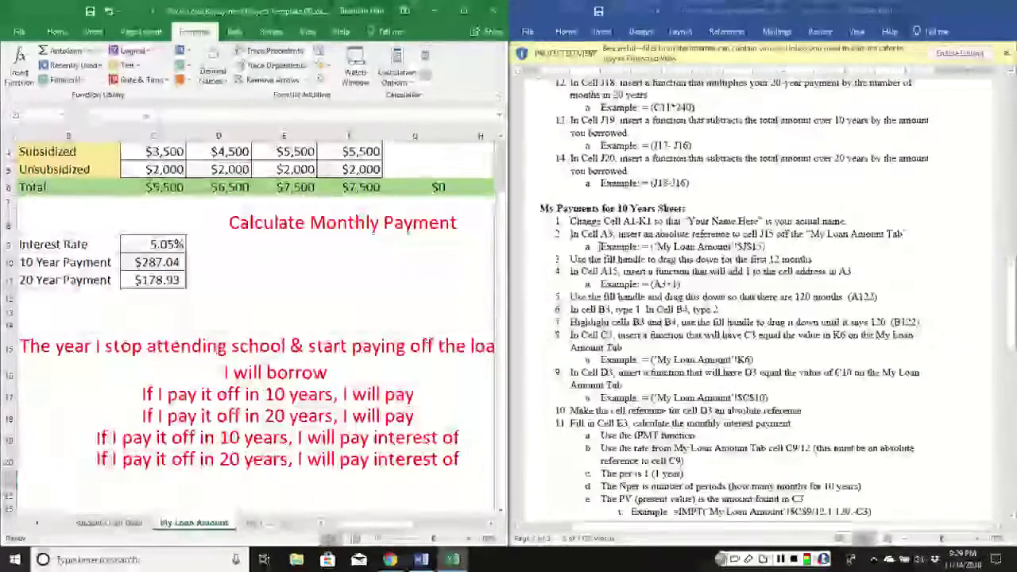
click(256, 523)
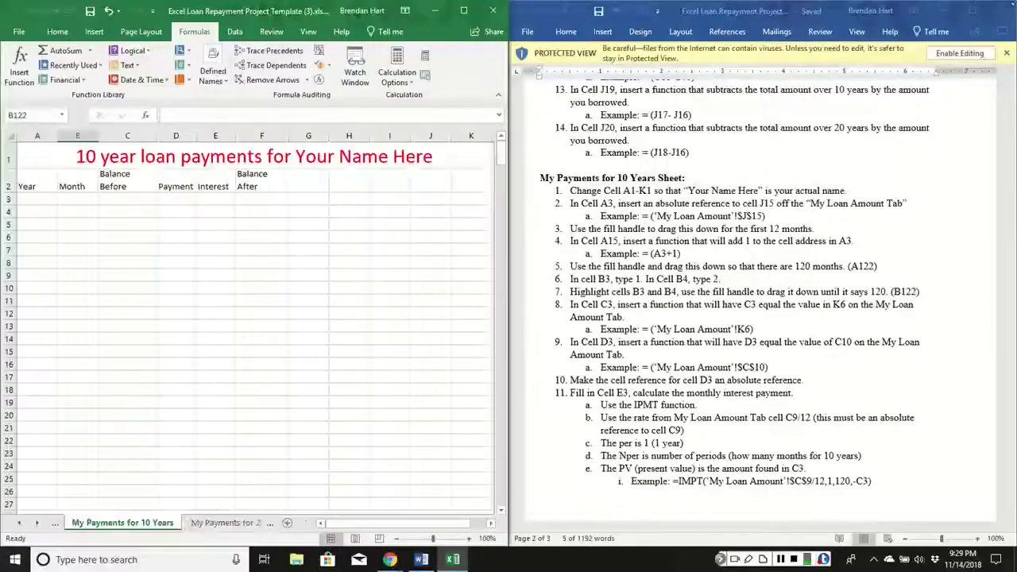
click(1001, 13)
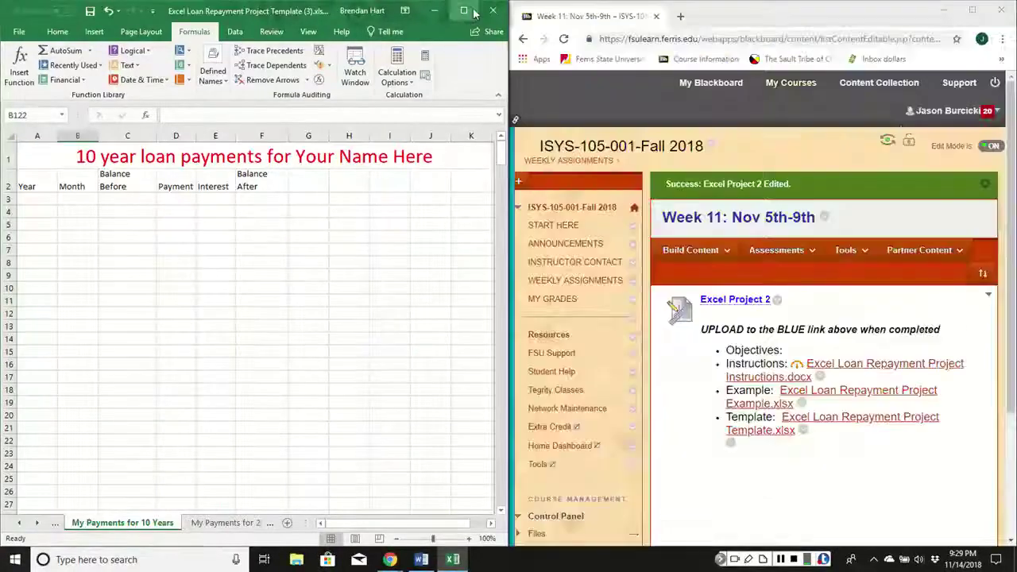
click(469, 11)
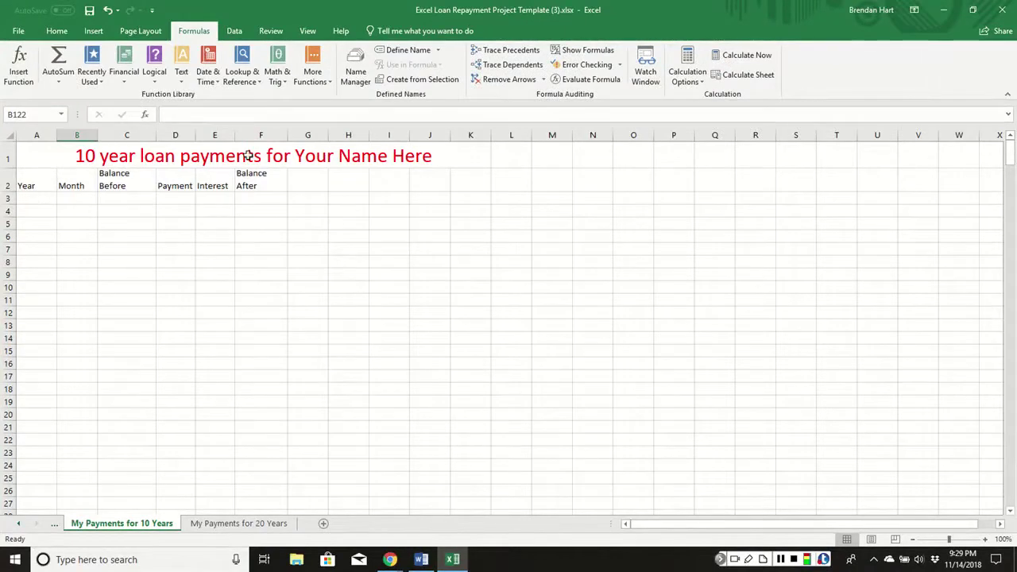
Replace 'Your Name Here' in the A1 title with the student's name.
click(332, 156)
double_click(444, 157)
drag(445, 157, 300, 153)
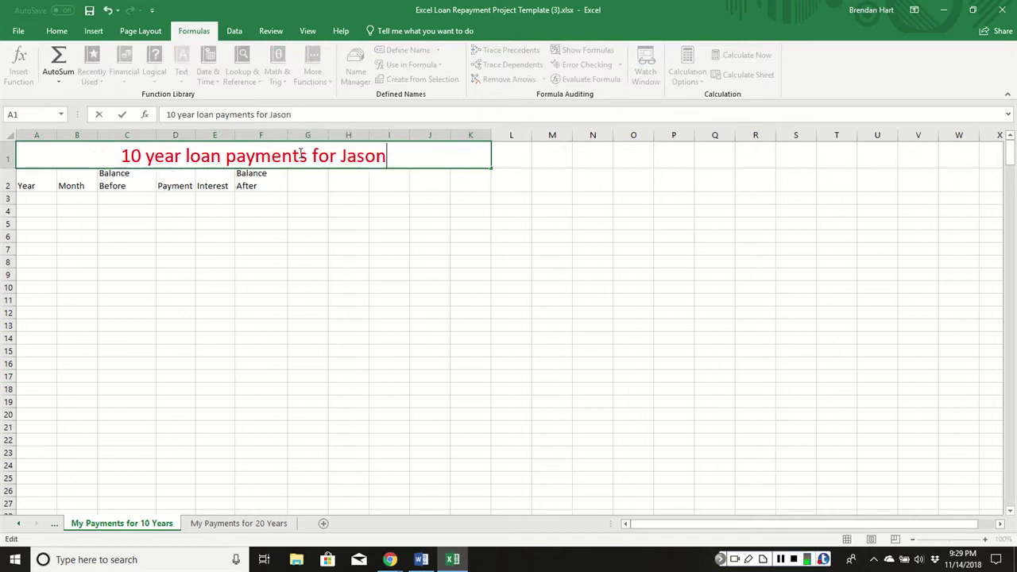
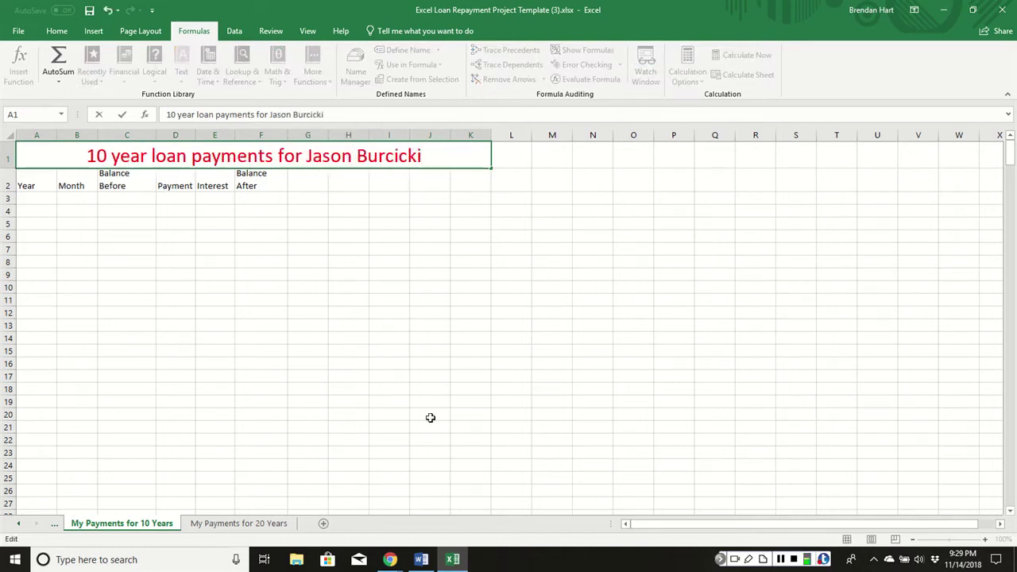
click(41, 198)
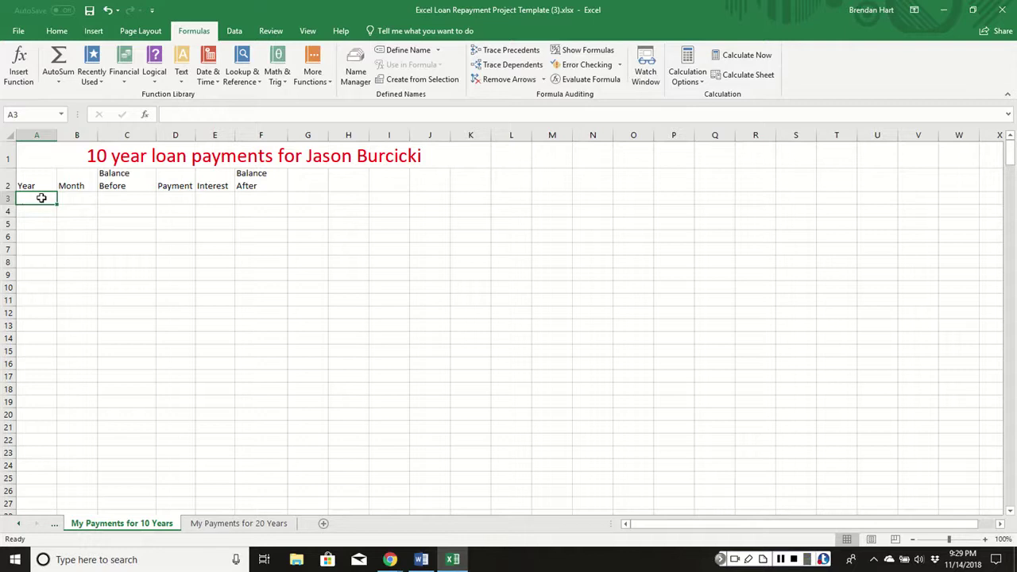
Link A3 to the payoff year in 'My Loan Amount'!J15.
text(=)
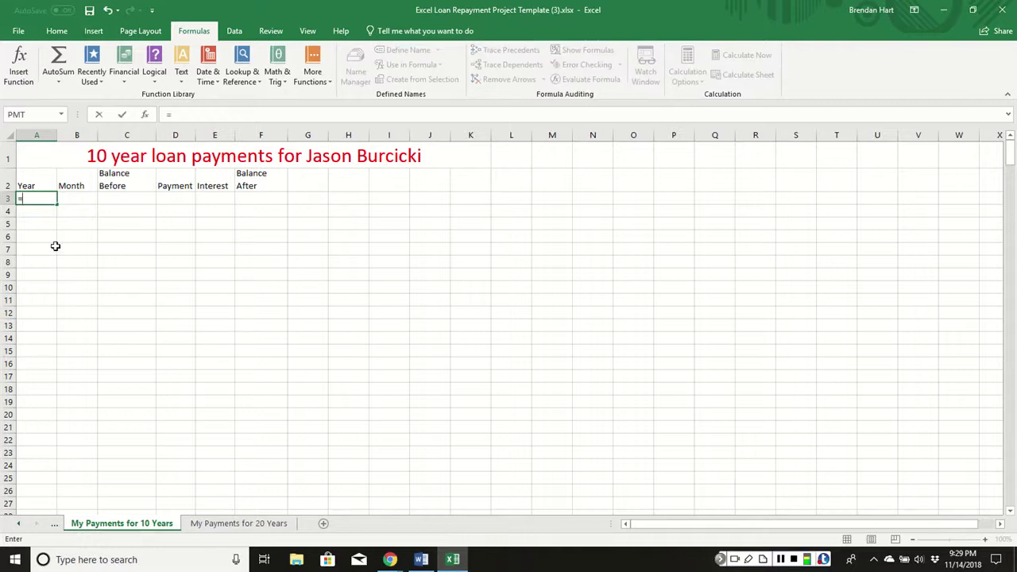
click(20, 526)
click(19, 526)
click(86, 527)
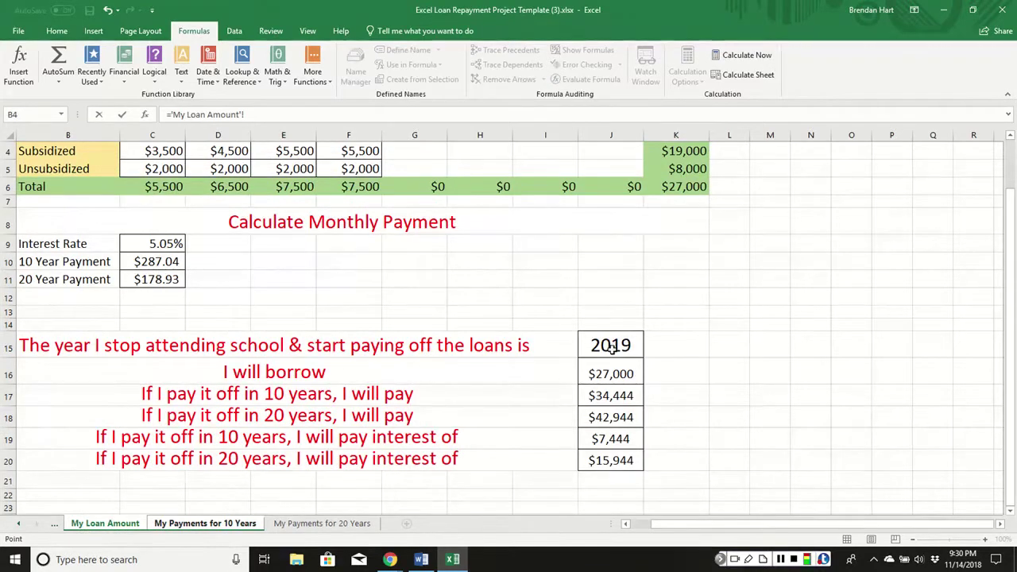
click(611, 348)
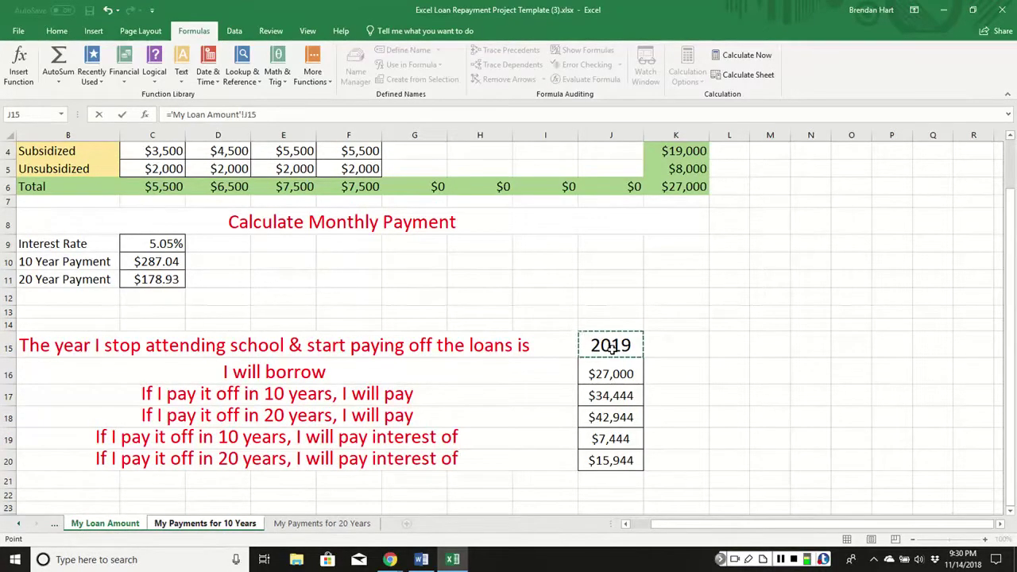
key(Return)
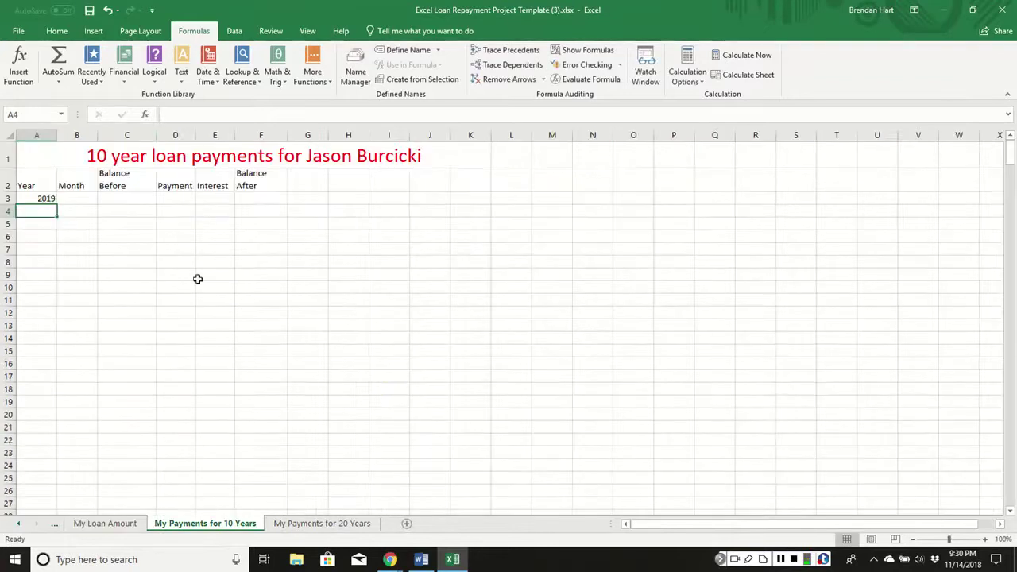
click(40, 198)
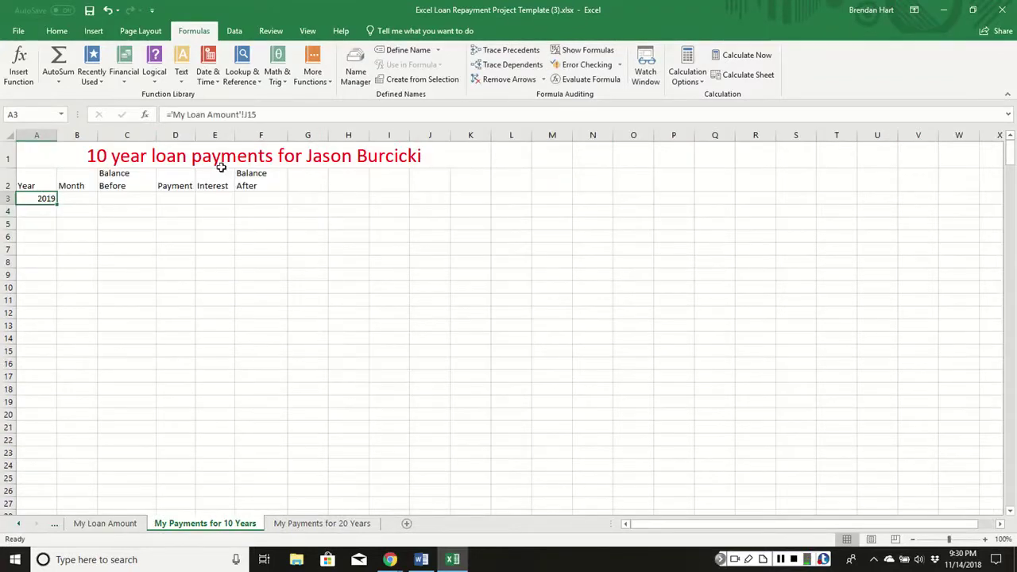
drag(57, 201, 59, 215)
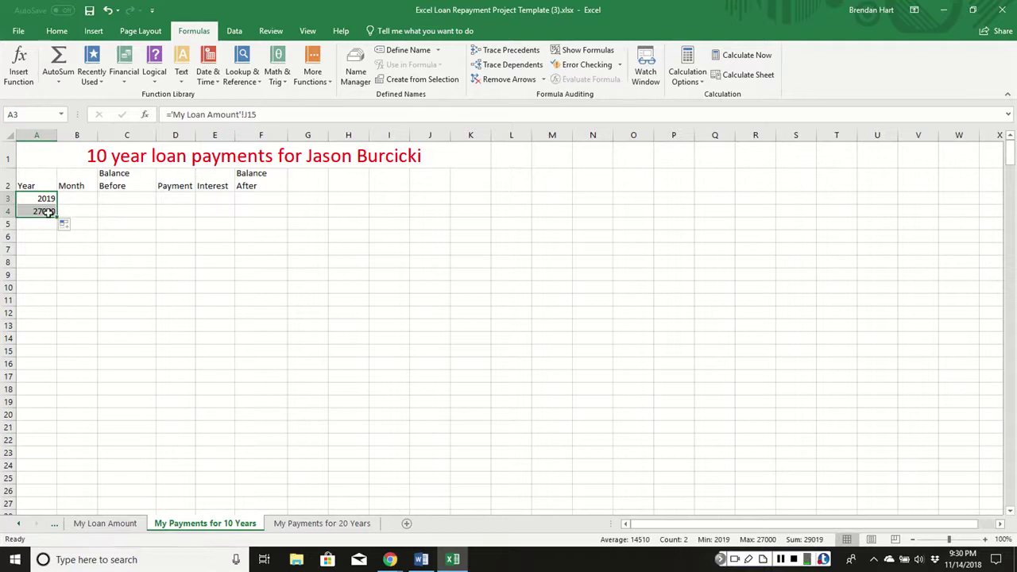
click(44, 198)
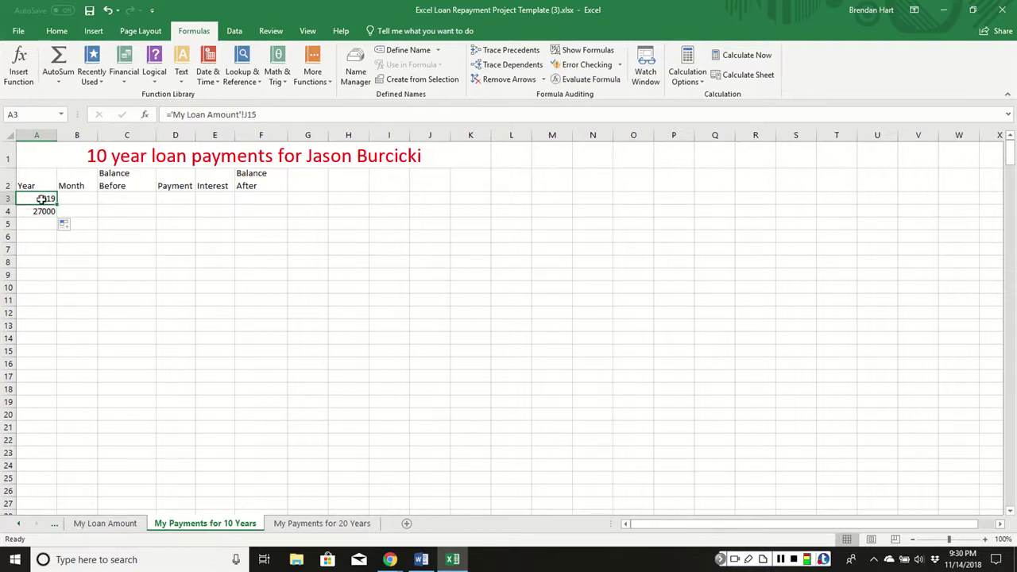
Make the A3 reference absolute ($J$15) and fill 2019 down to A14.
click(248, 115)
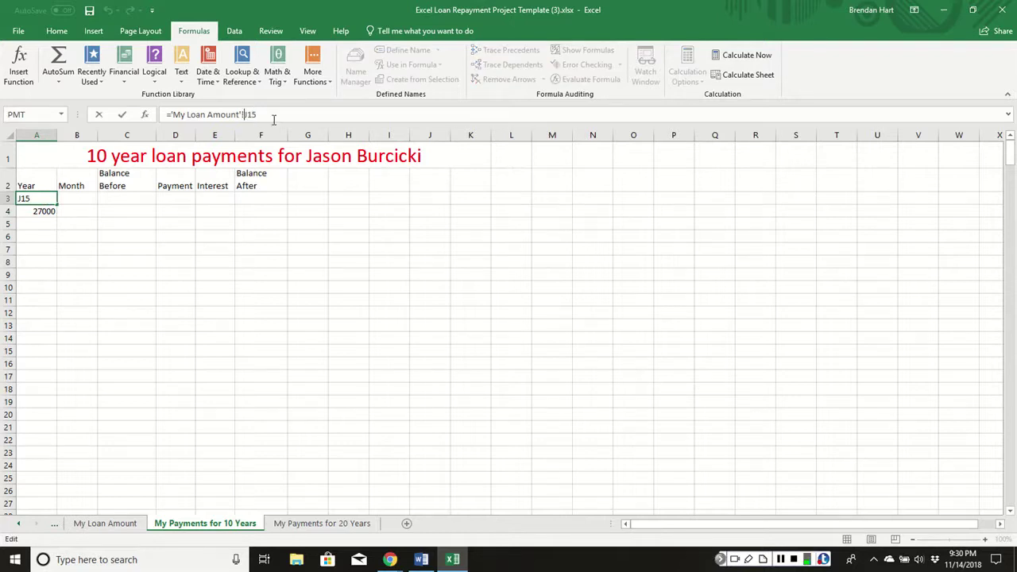
text($J$)
key(Return)
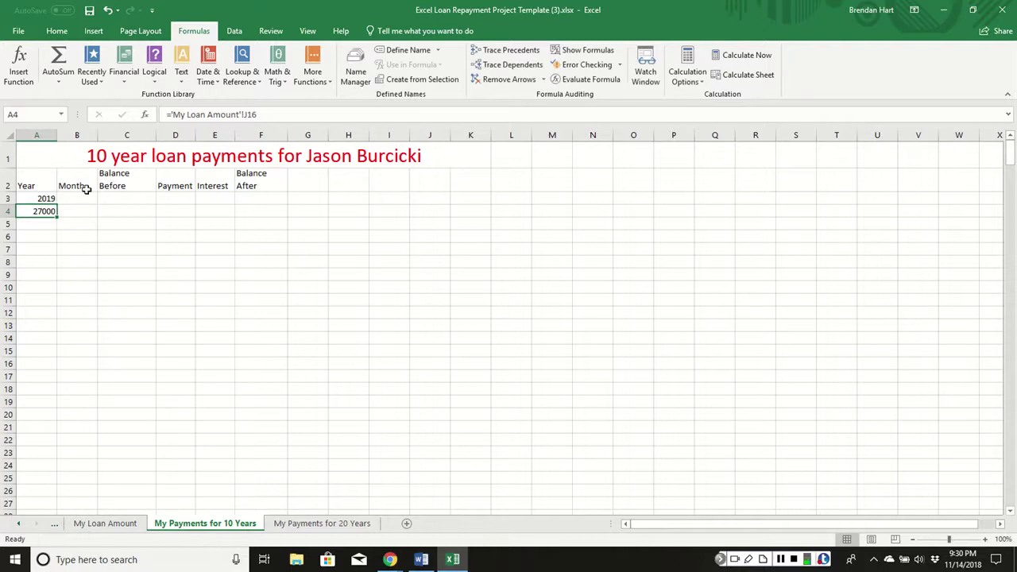
click(45, 199)
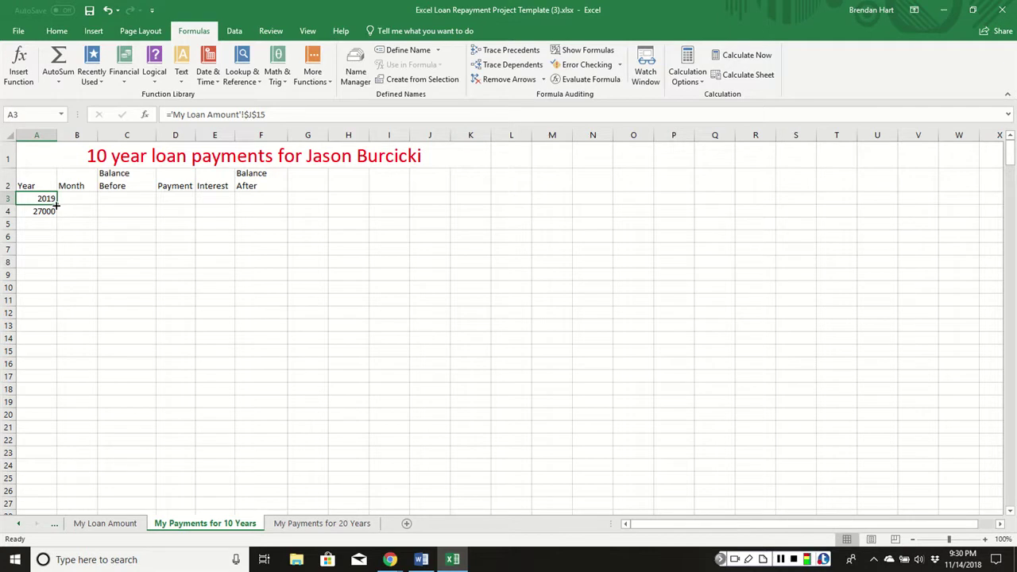
drag(57, 205, 45, 346)
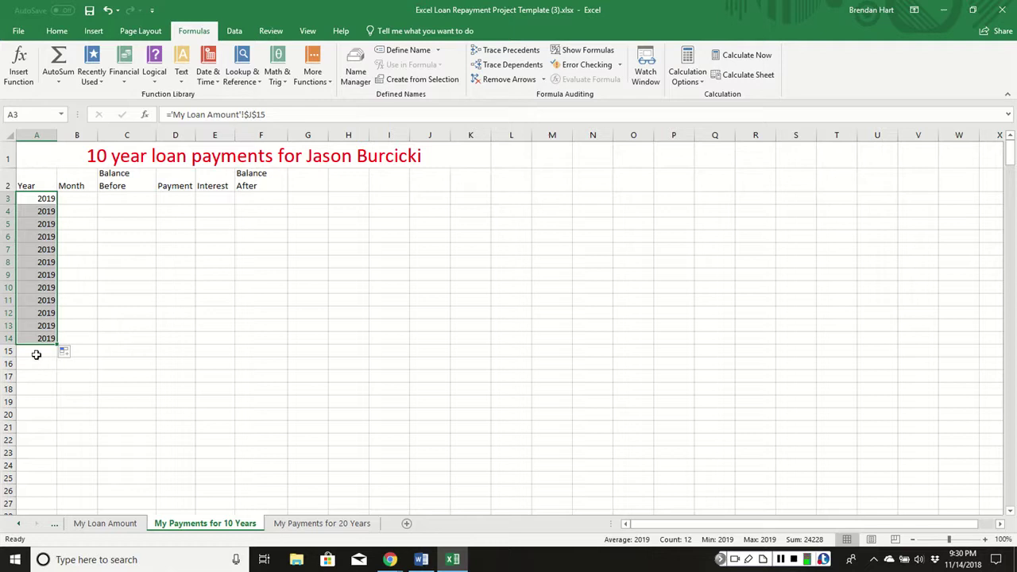
click(32, 351)
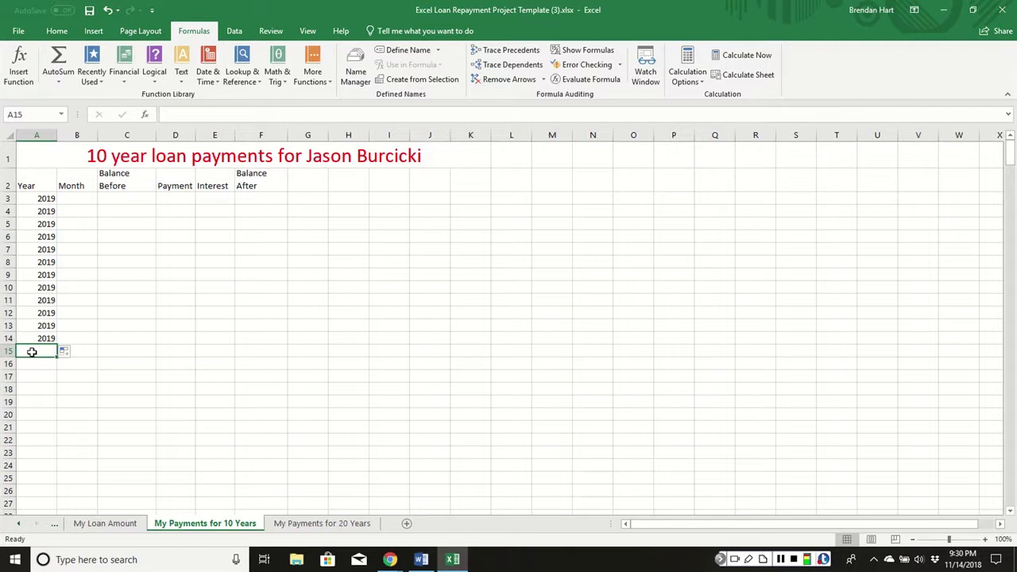
Set A15 to one year after A3 and fill years through row 122 (2019–2028).
text(=)
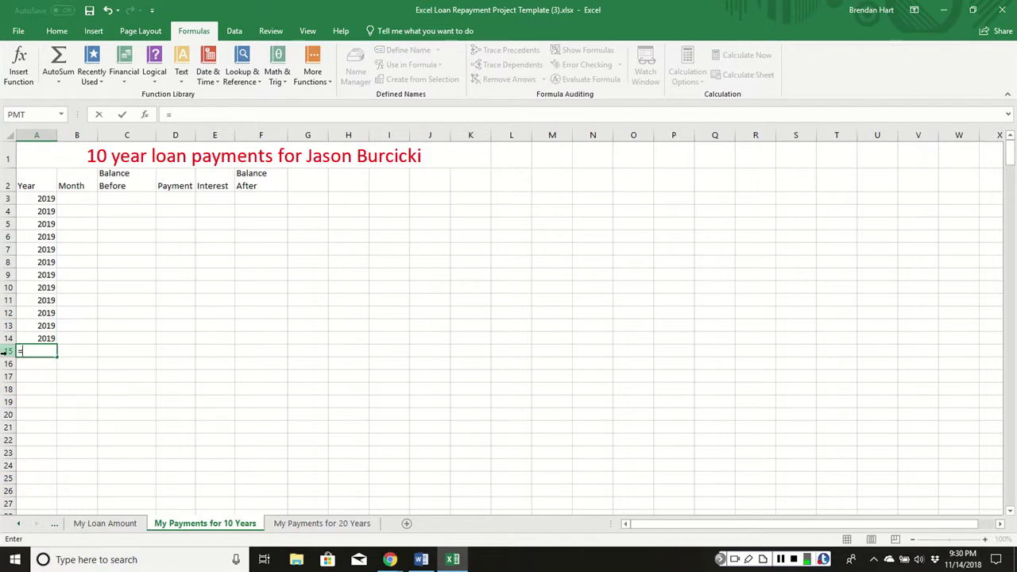
click(33, 198)
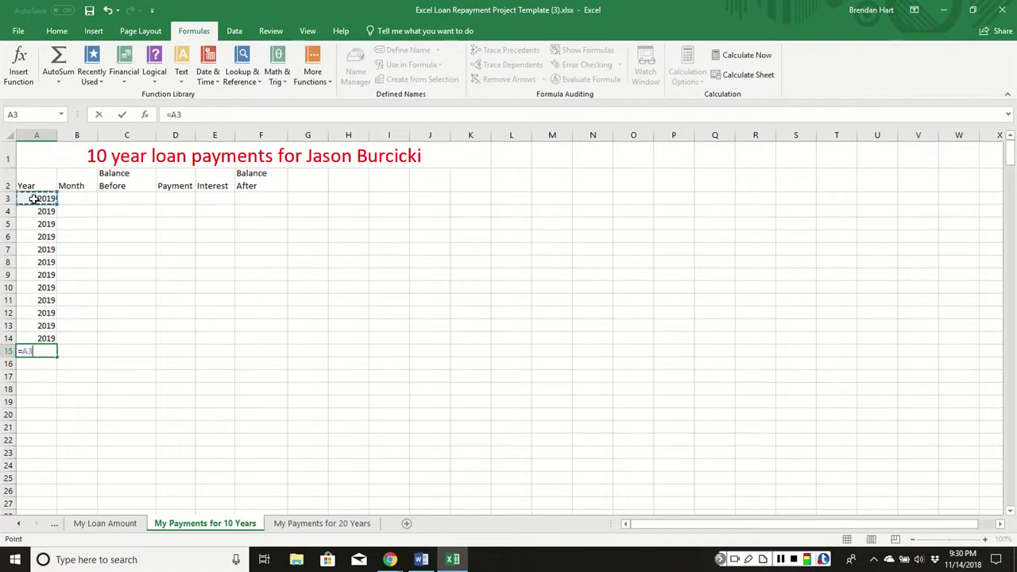
text(+1)
key(Return)
scroll(66, 320, down, 1)
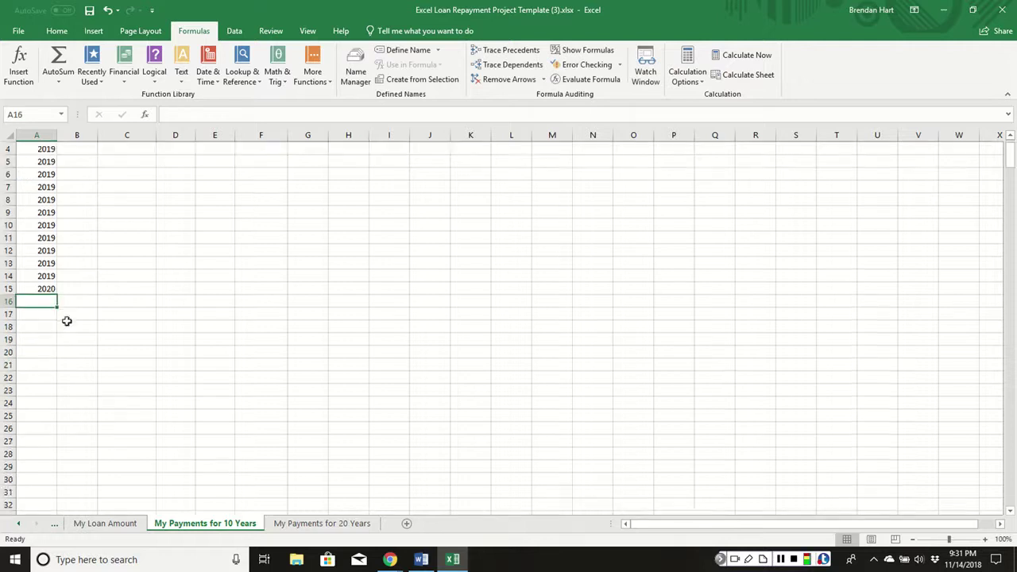
scroll(62, 270, up, 1)
click(46, 199)
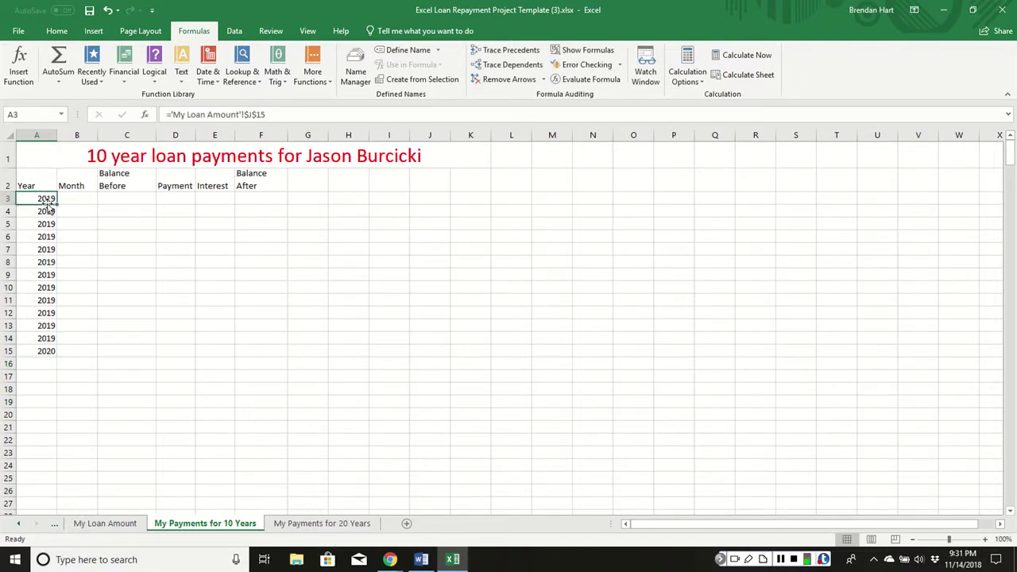
click(45, 351)
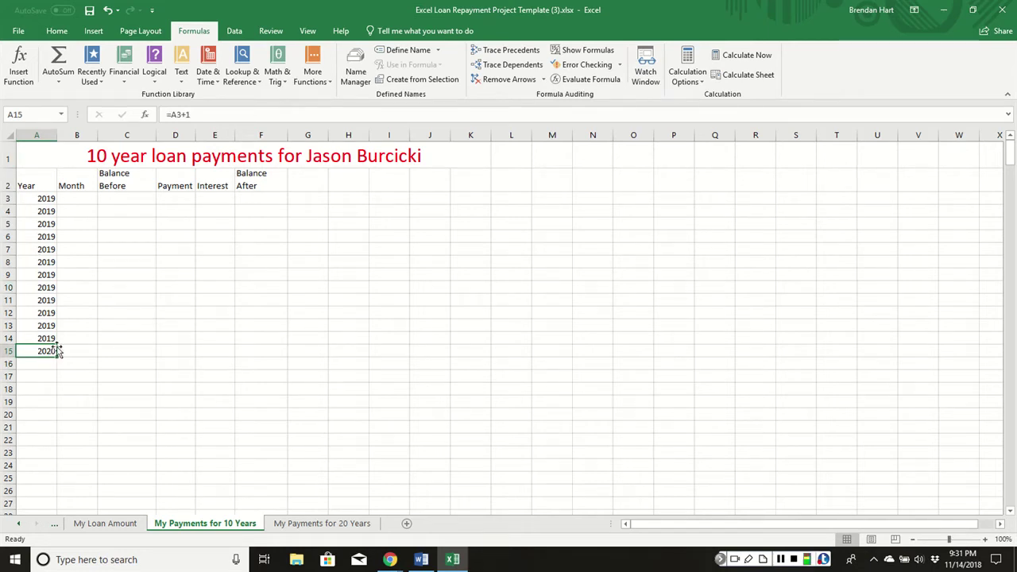
drag(55, 359, 39, 474)
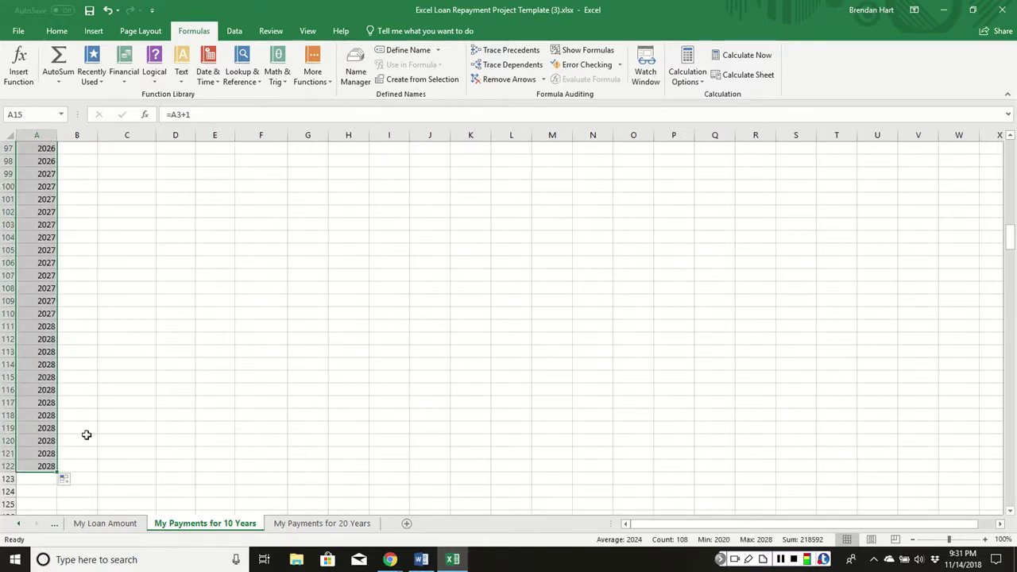
scroll(88, 428, up, 5)
scroll(87, 427, up, 20)
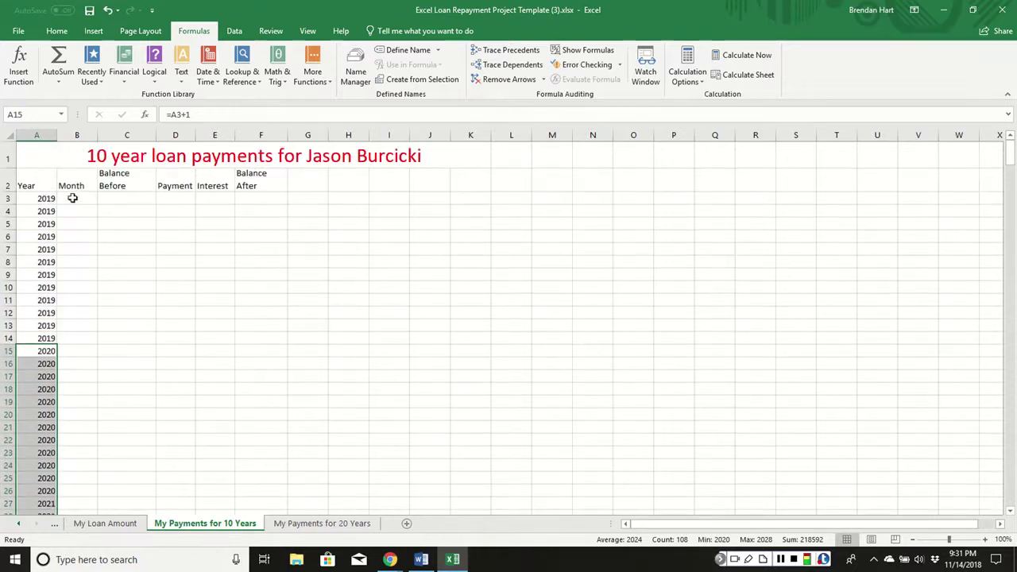
Number the Month column 1 through 120 in B3:B122.
click(74, 198)
text(1)
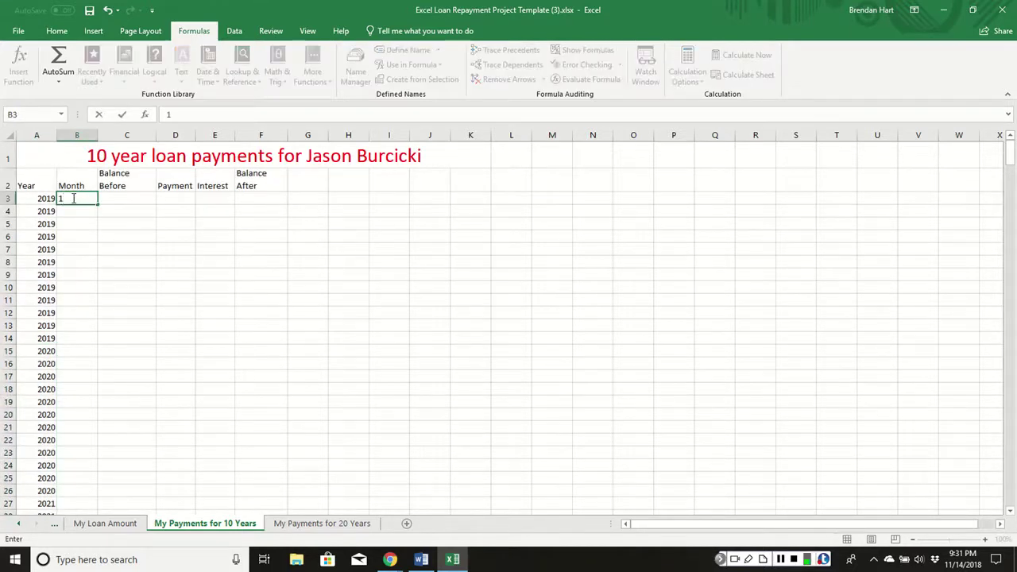
key(Return)
text(2)
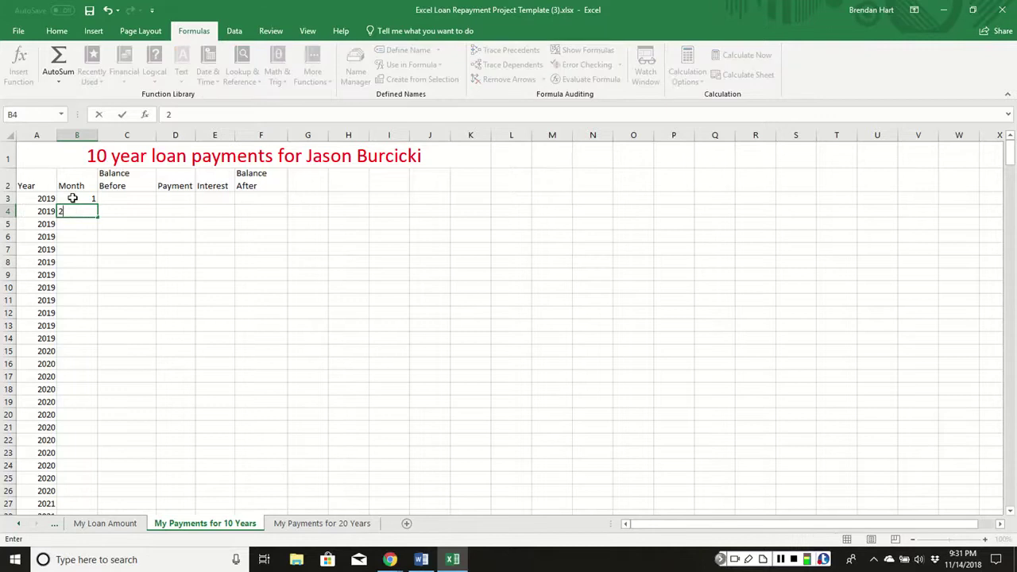
key(Return)
drag(73, 199, 74, 211)
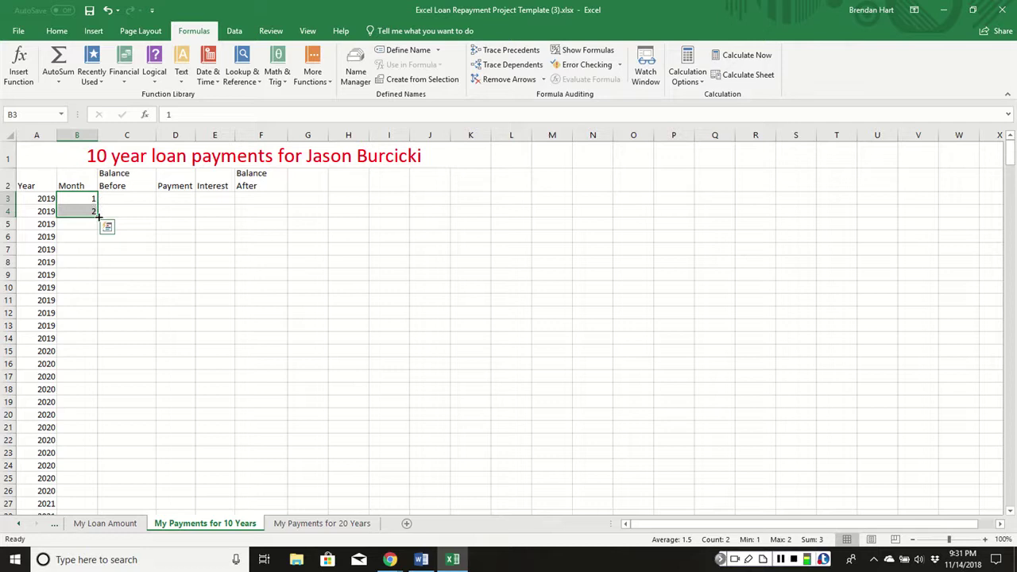
drag(89, 216, 81, 478)
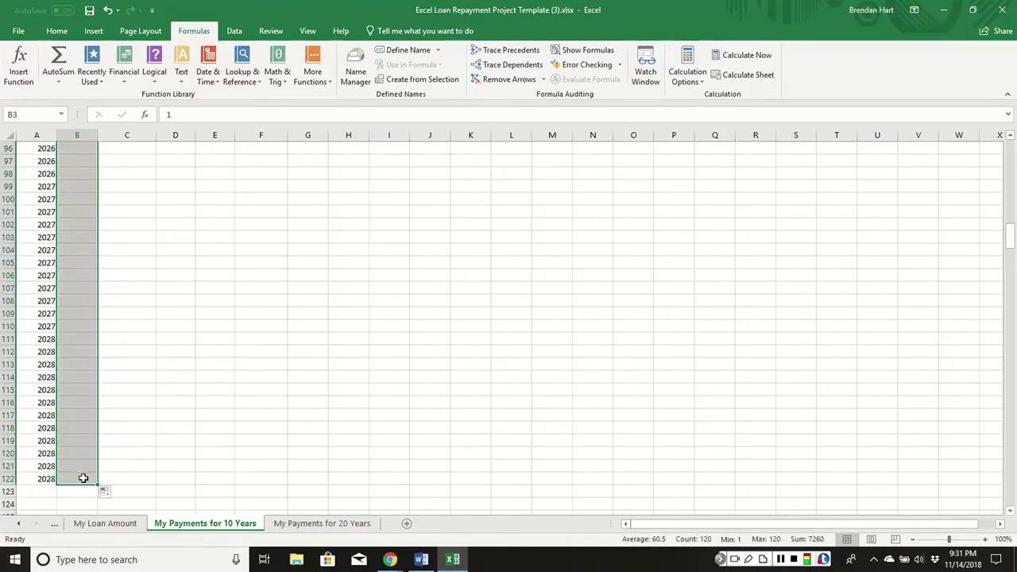
scroll(84, 429, up, 8)
scroll(86, 442, up, 20)
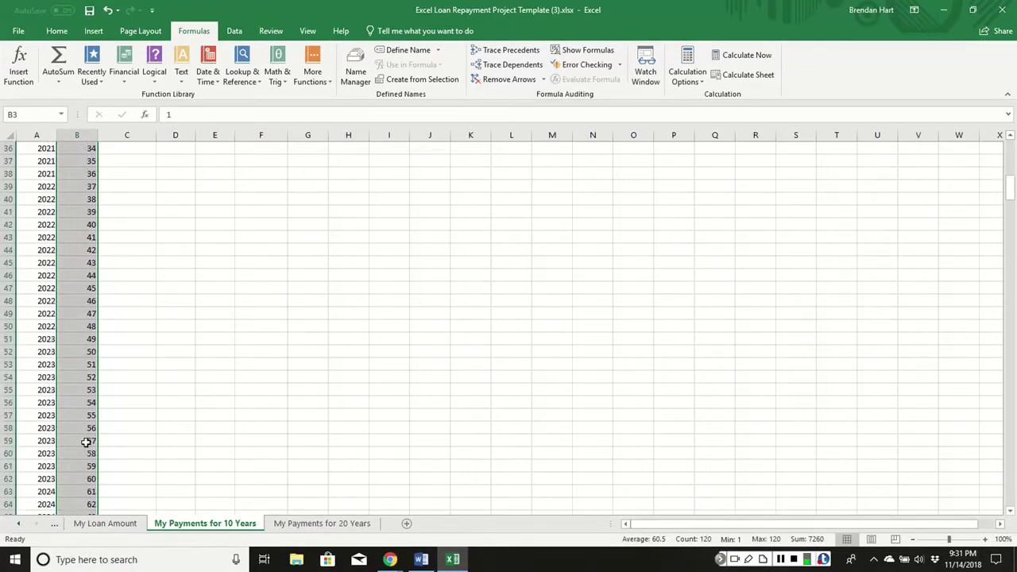
click(138, 190)
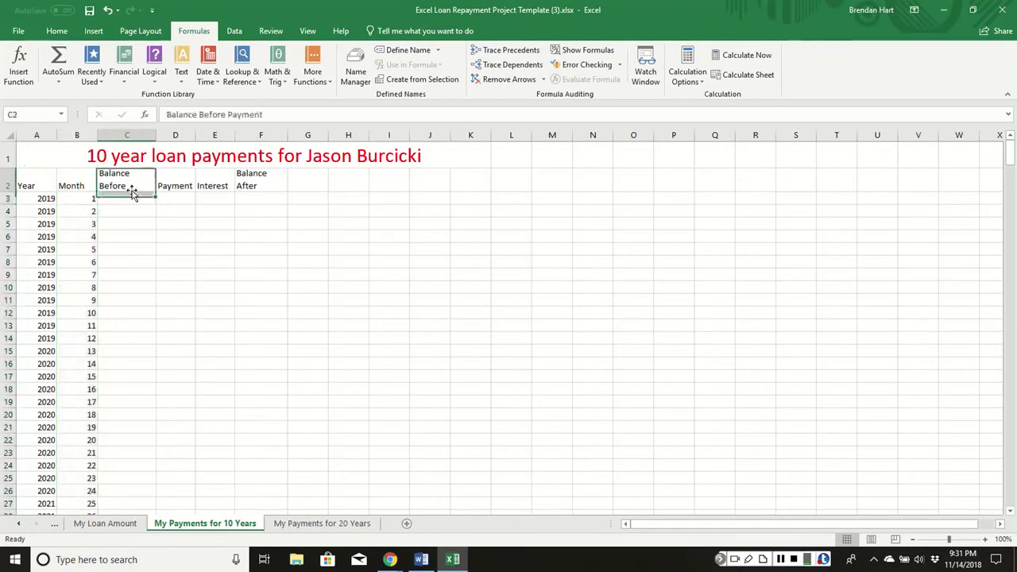
Set the month-1 Balance Before in C3 to 'My Loan Amount'!K6 ($27,000.00).
click(144, 206)
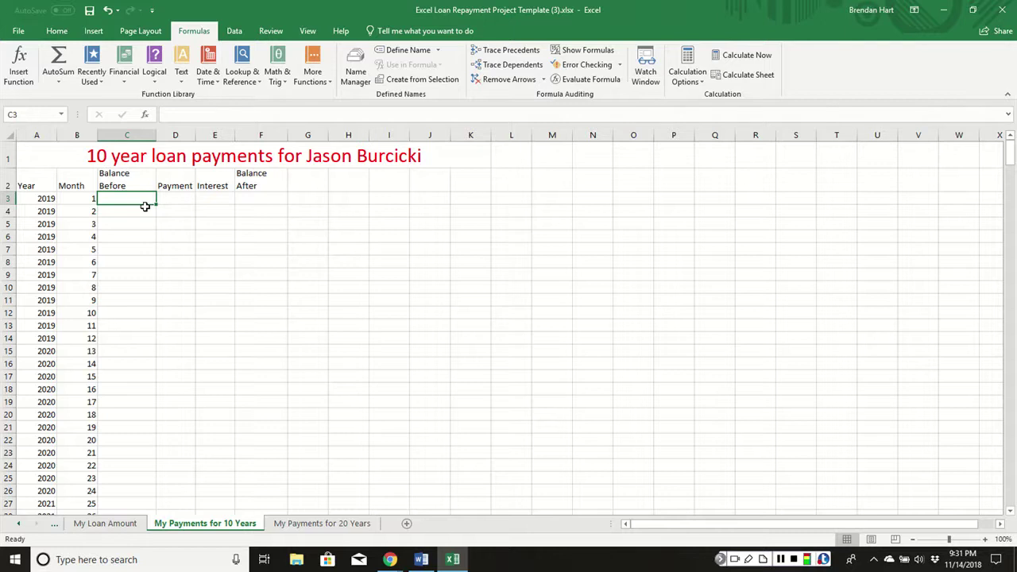
text(=)
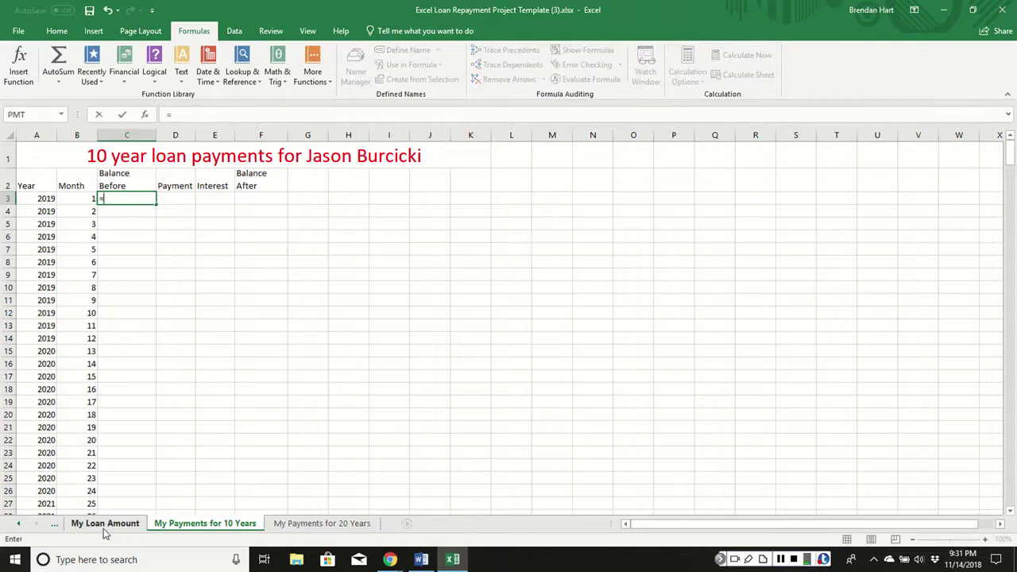
click(104, 526)
scroll(680, 180, up, 1)
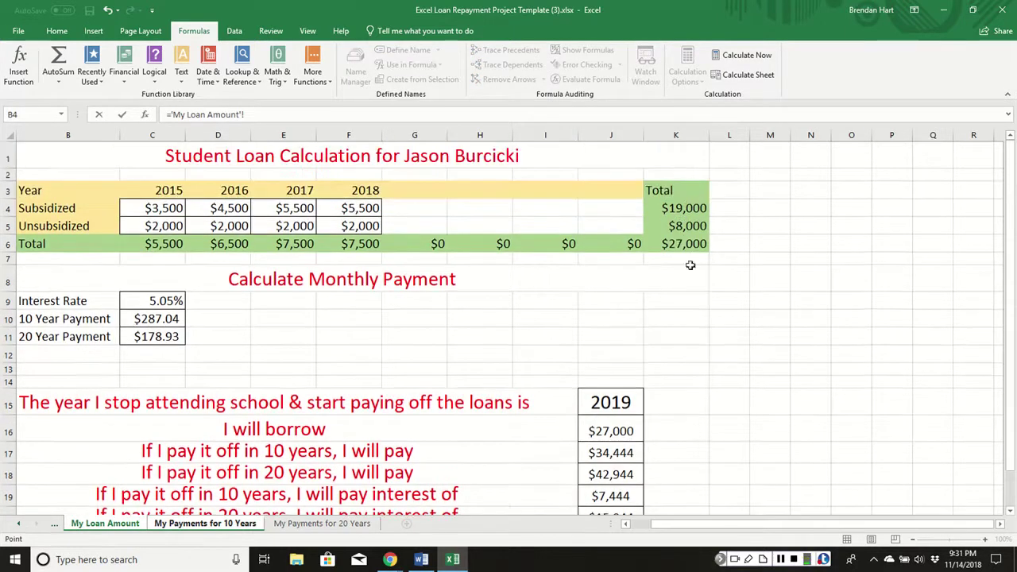
click(679, 243)
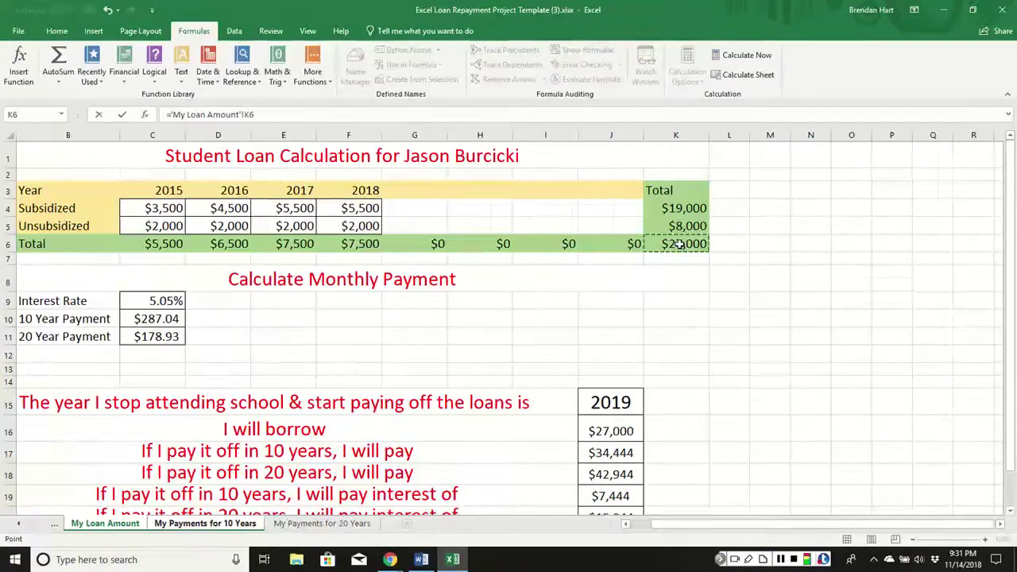
key(Return)
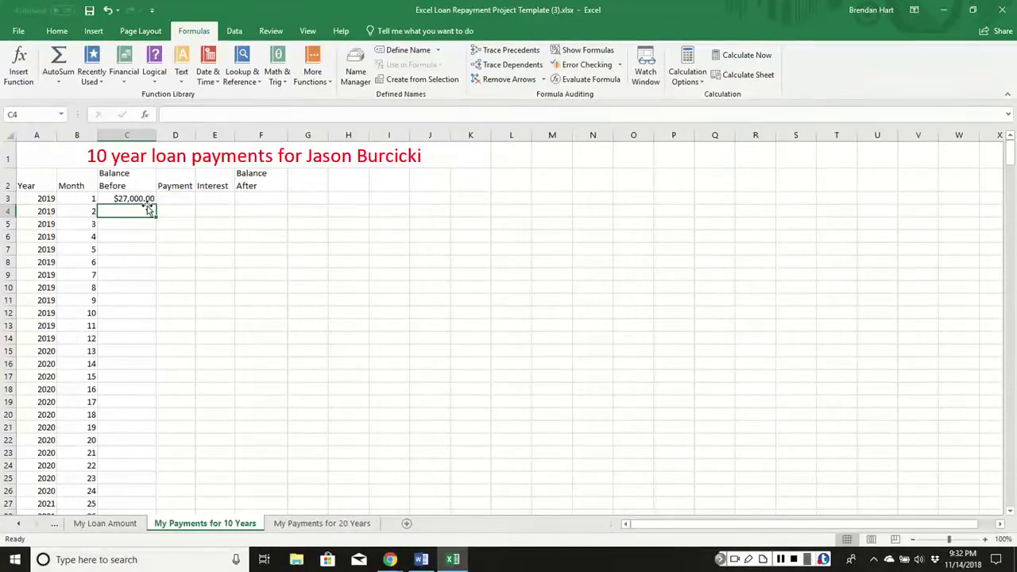
Set the D3 Payment to the absolute reference 'My Loan Amount'!$C$10 ($287.04).
click(174, 197)
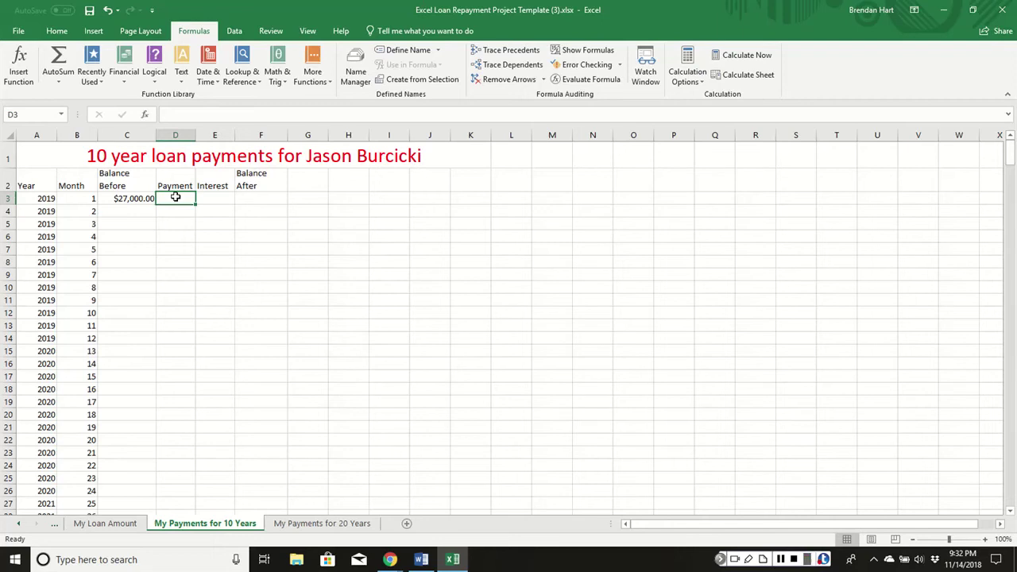
text(=)
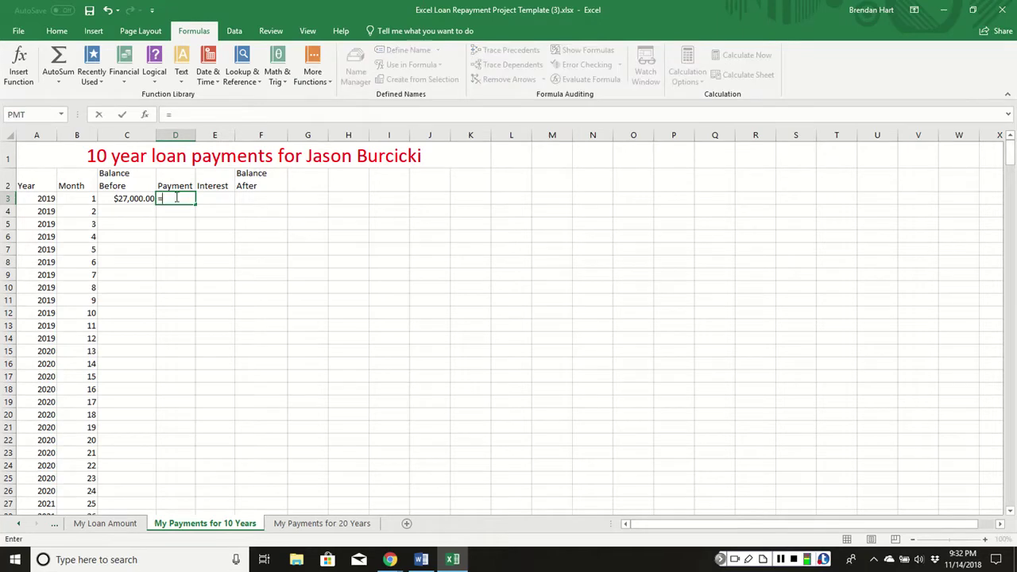
click(101, 530)
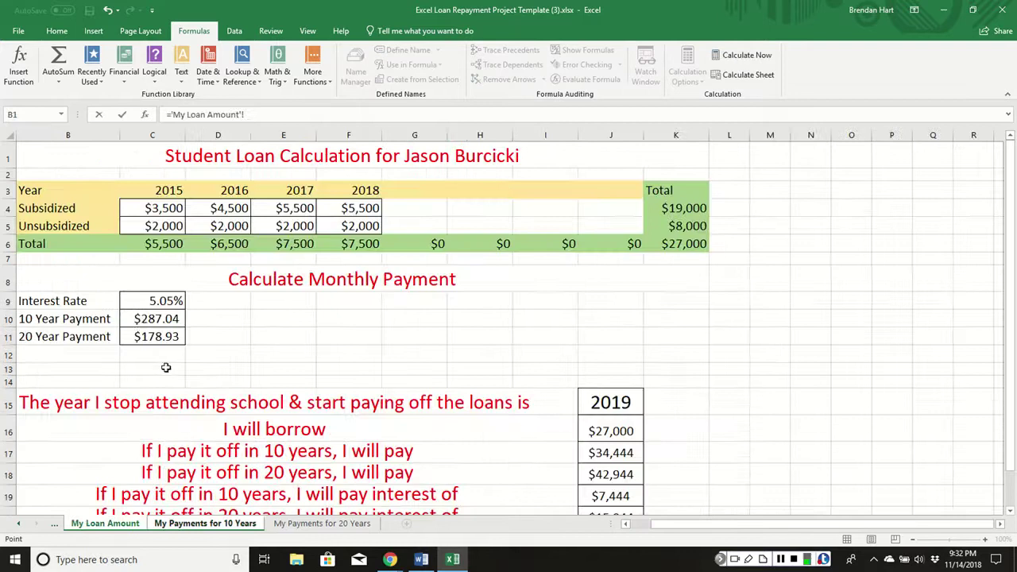
click(138, 318)
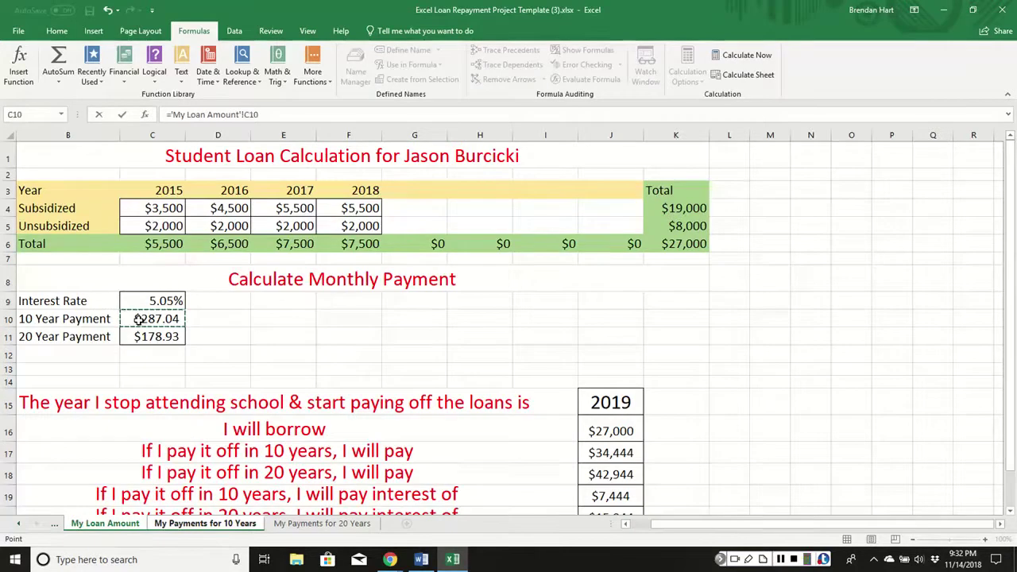
key(Return)
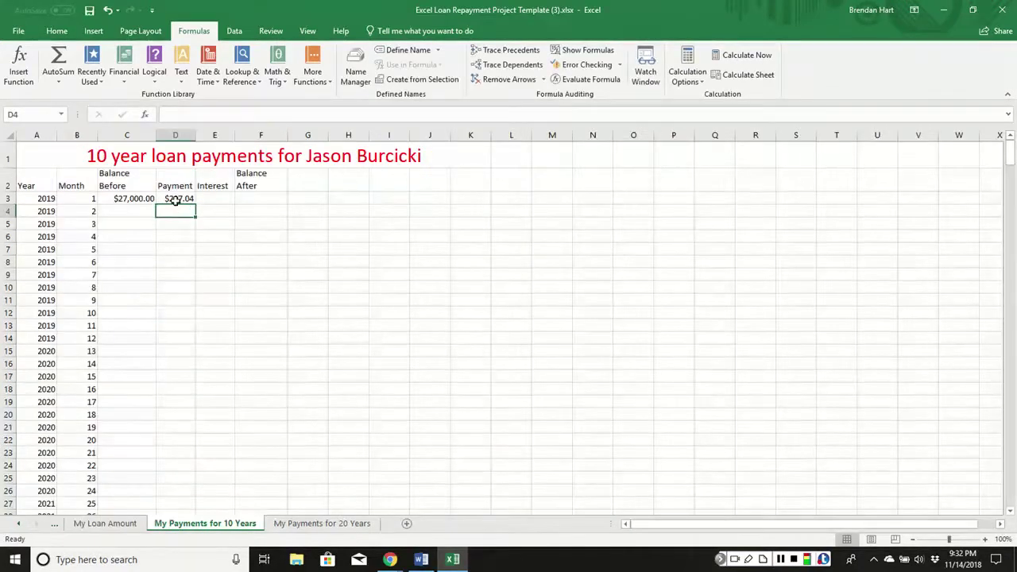
click(175, 199)
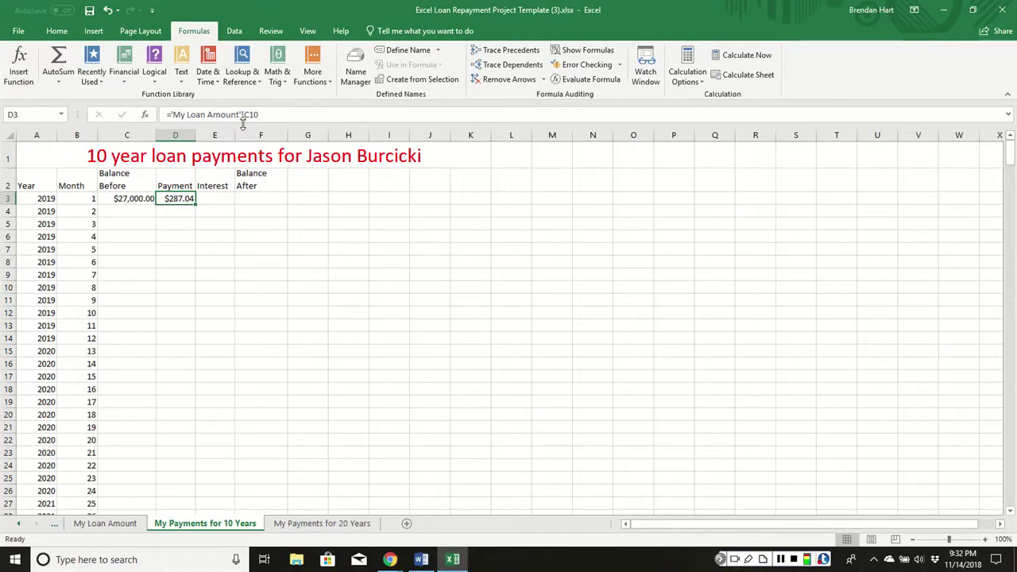
click(244, 114)
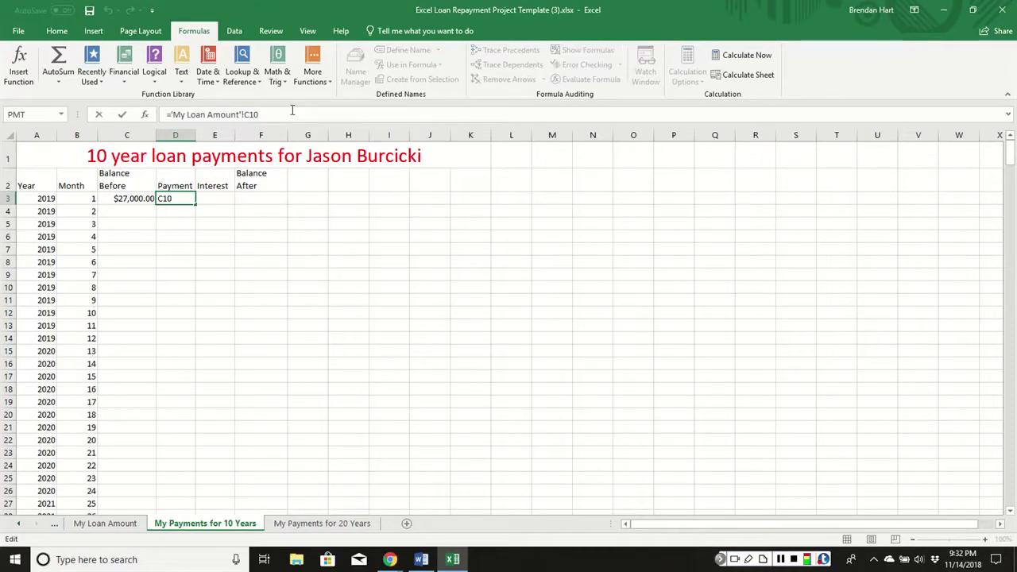
text($)
key(Right)
text($)
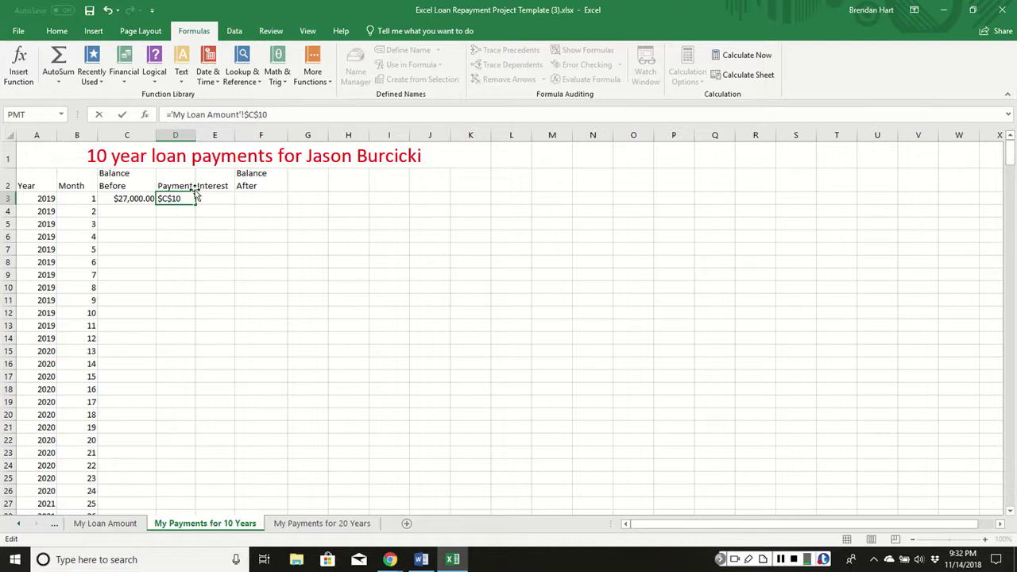
key(Return)
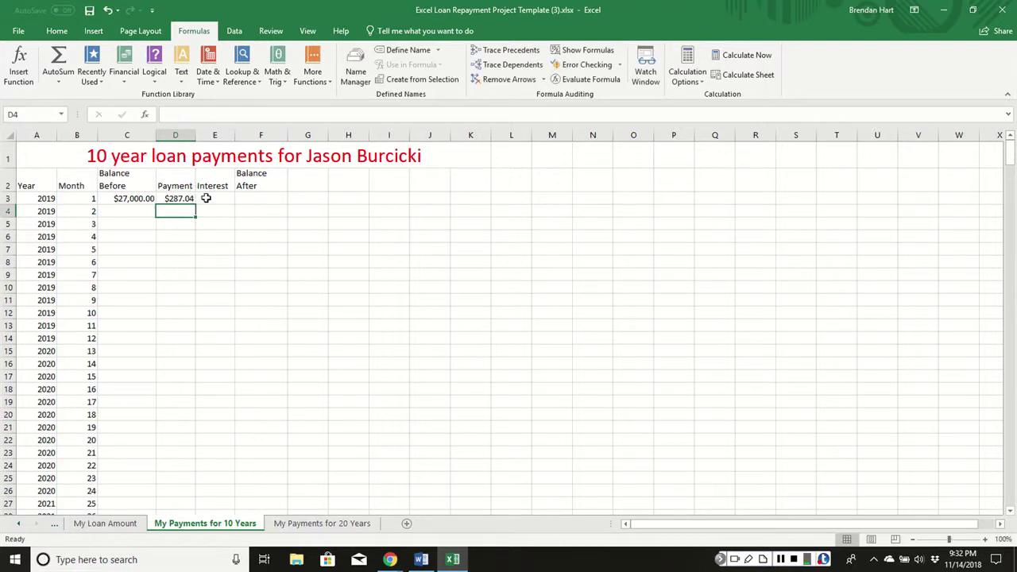
click(204, 199)
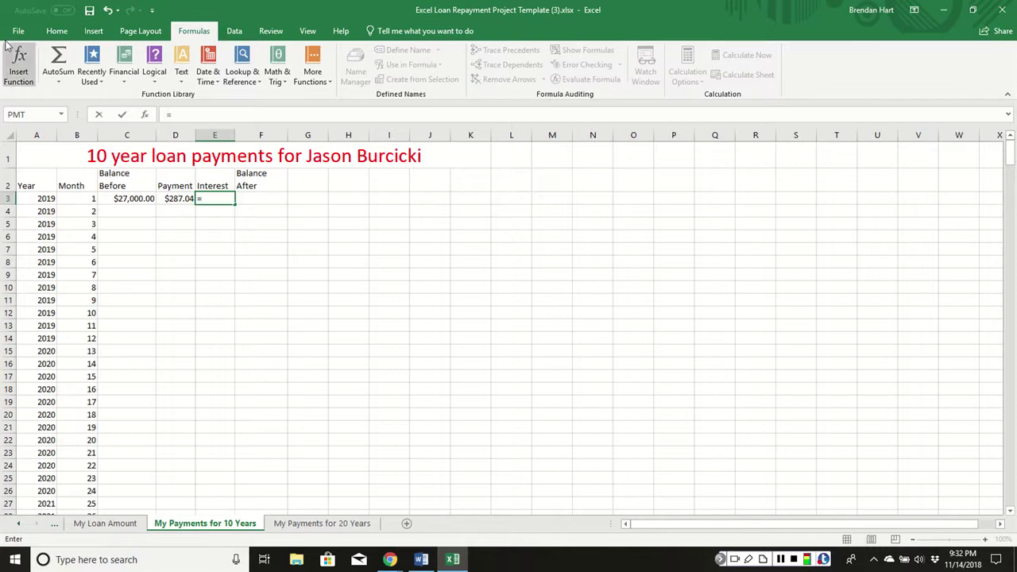
Insert an IPMT function in E3, taking its Rate from the loan sheet's 5.05% rate cell.
click(18, 65)
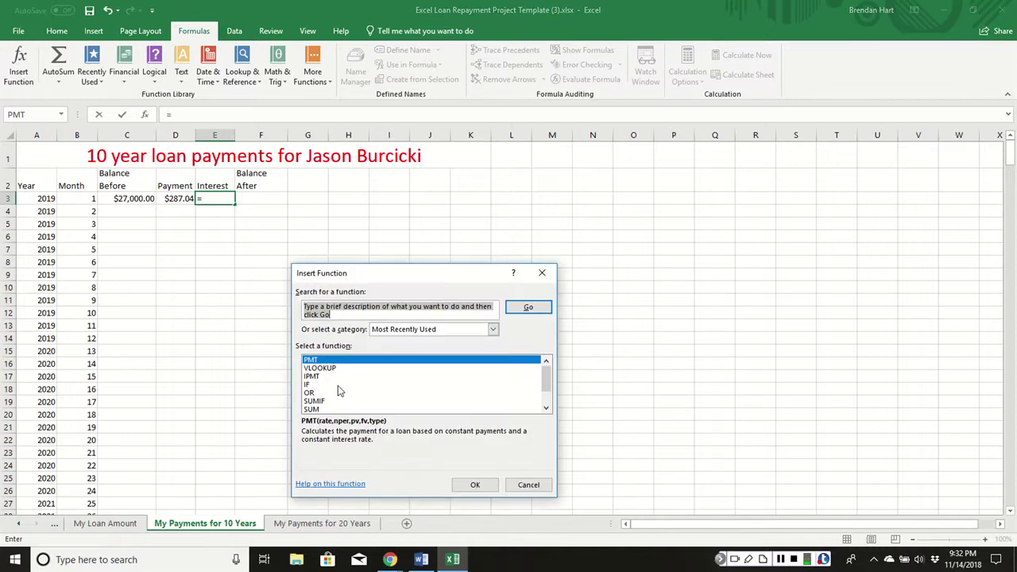
click(314, 377)
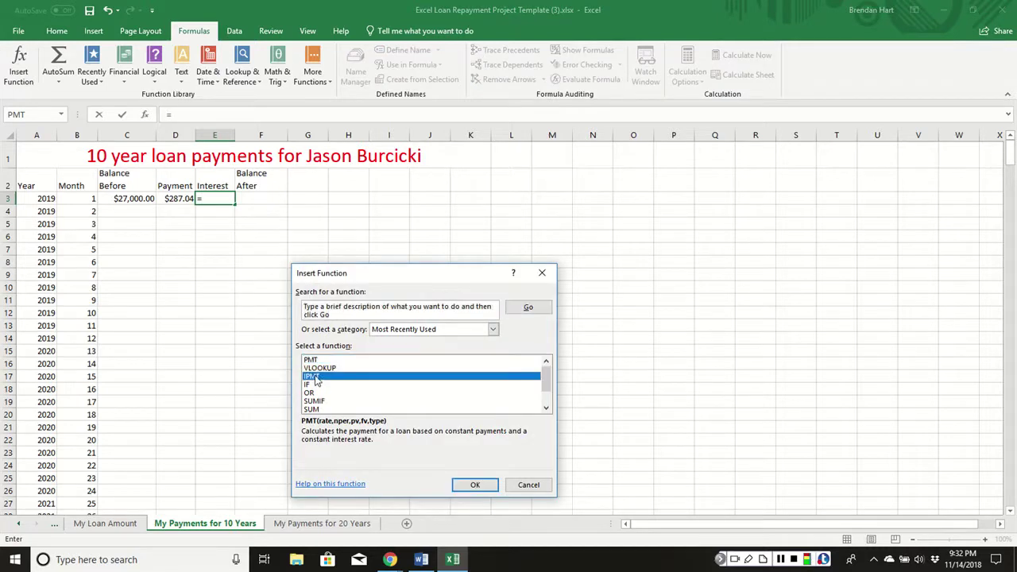
click(472, 485)
drag(352, 348, 412, 210)
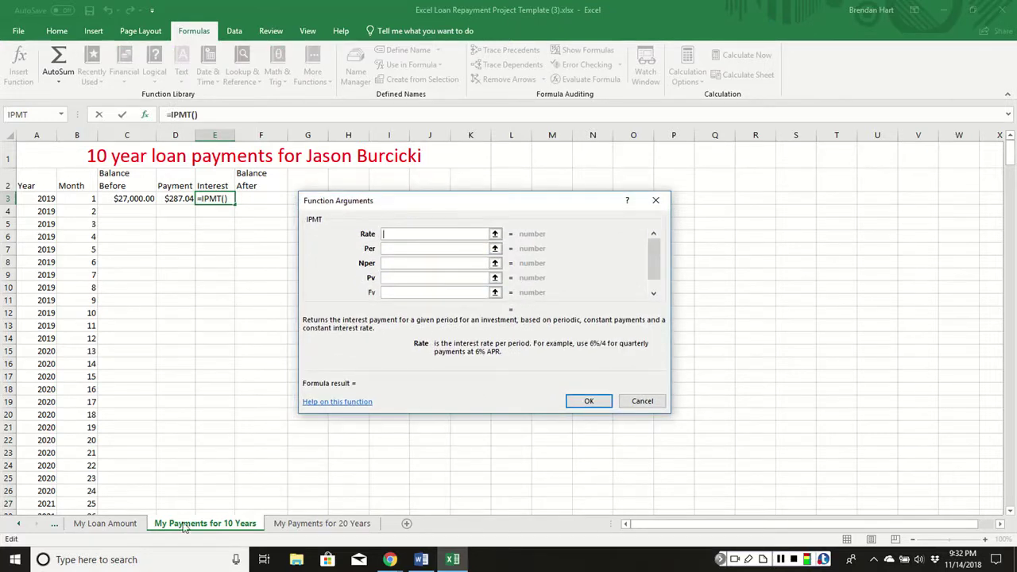
click(115, 528)
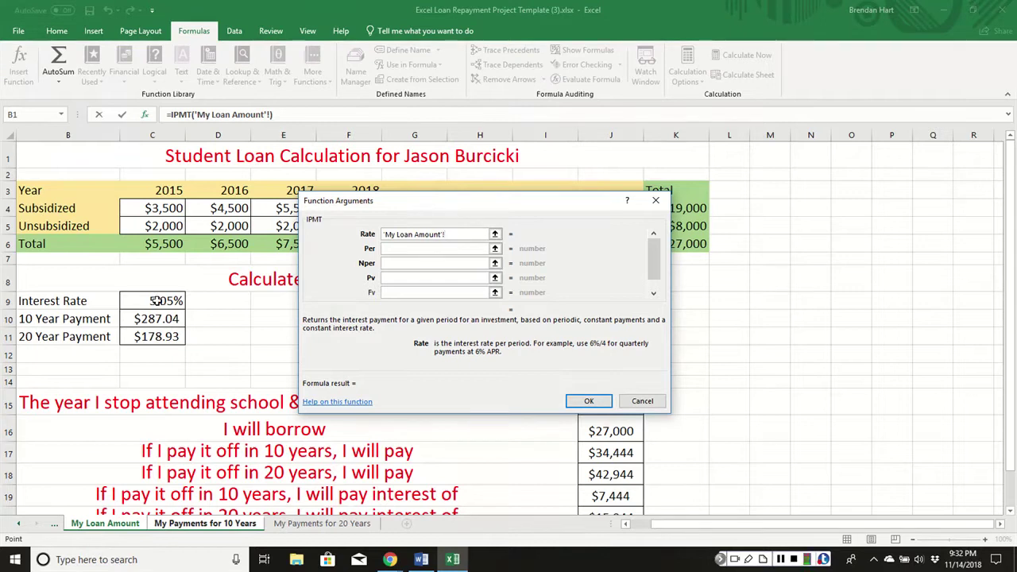
click(156, 300)
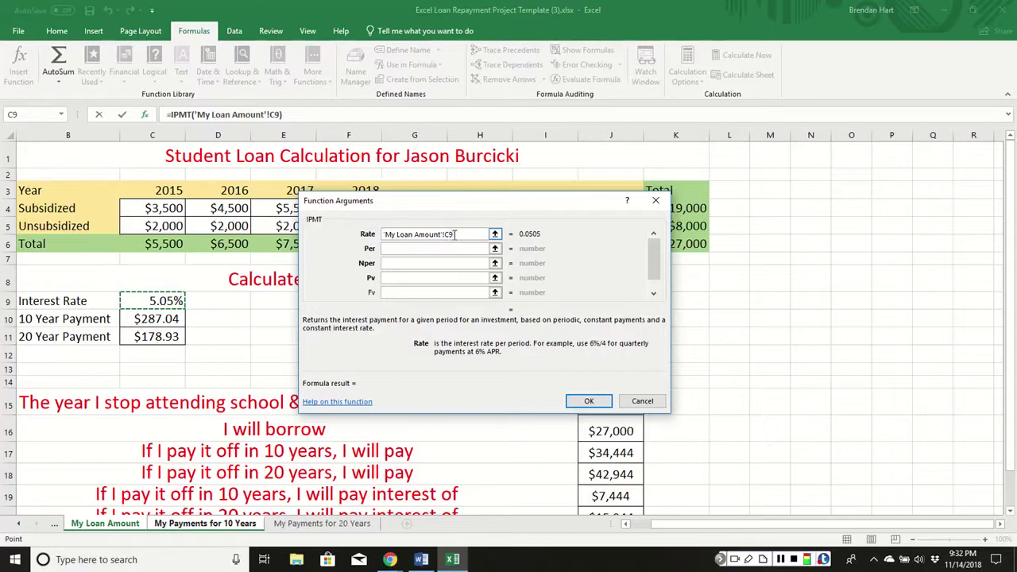
Set the IPMT Rate to 'My Loan Amount'!$C$9/12, Per to 1 and Nper to 120.
click(447, 233)
text($C)
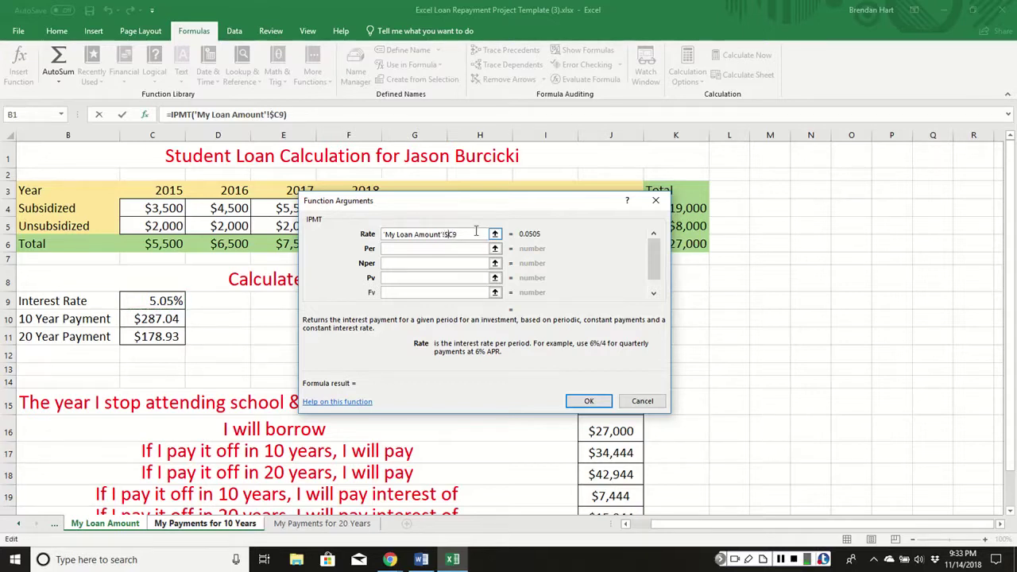
text($9/12)
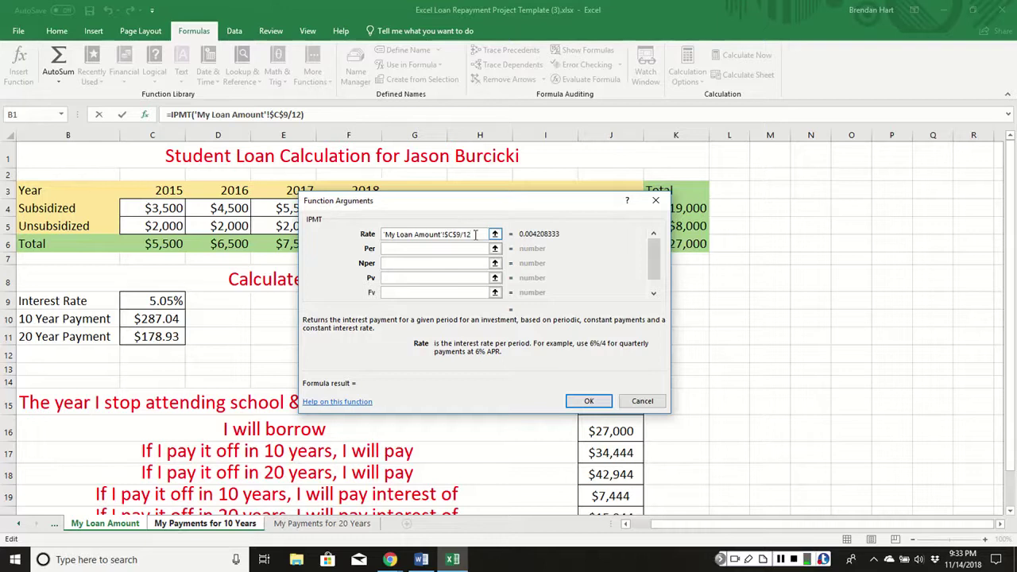
click(443, 250)
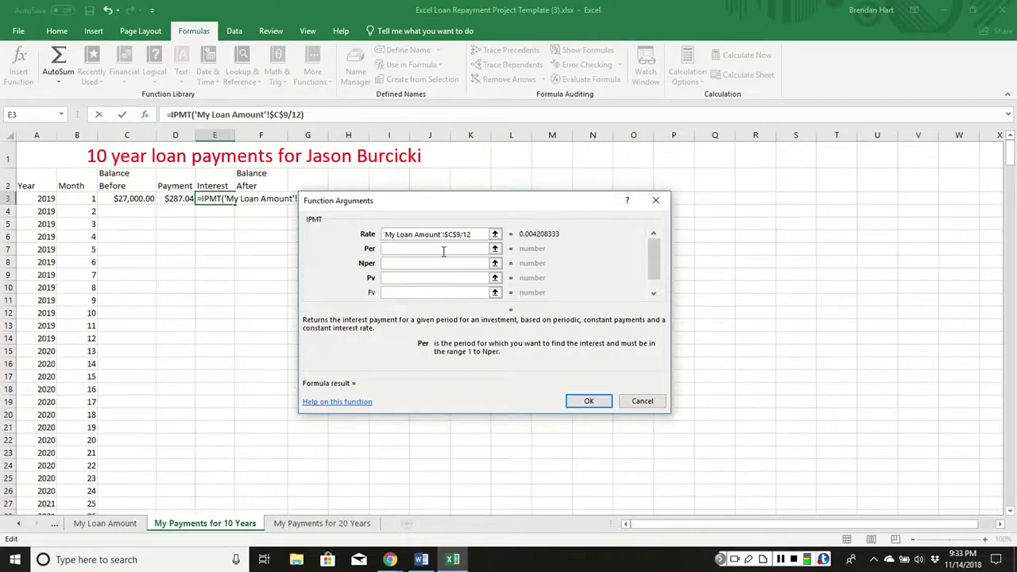
text(1)
key(Tab)
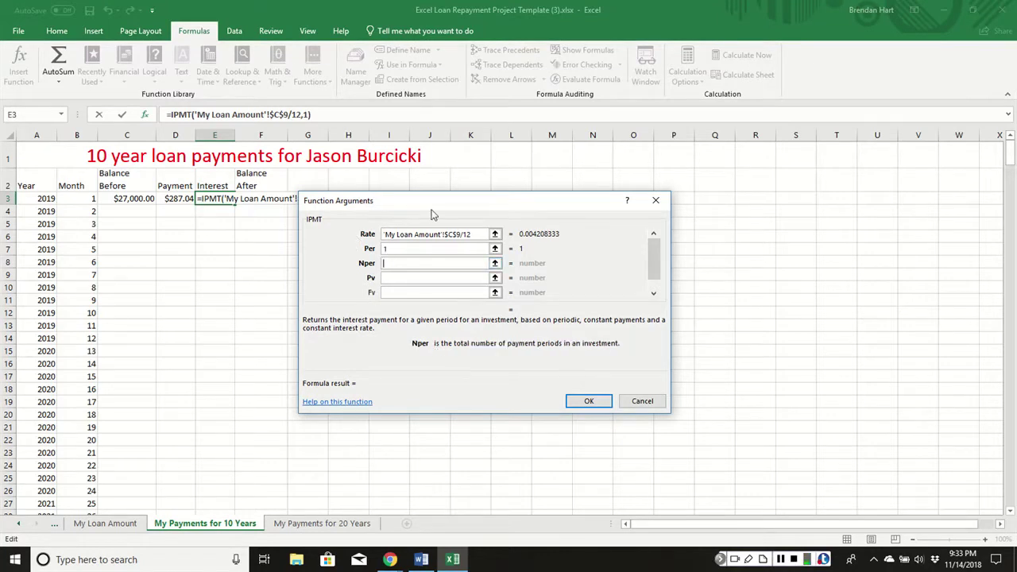
drag(433, 215, 568, 173)
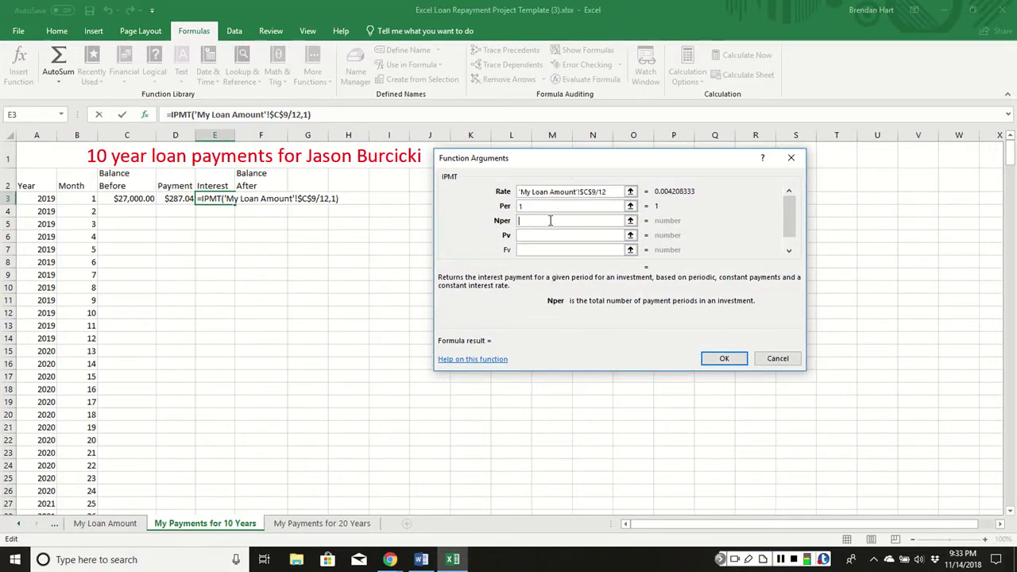
text(120)
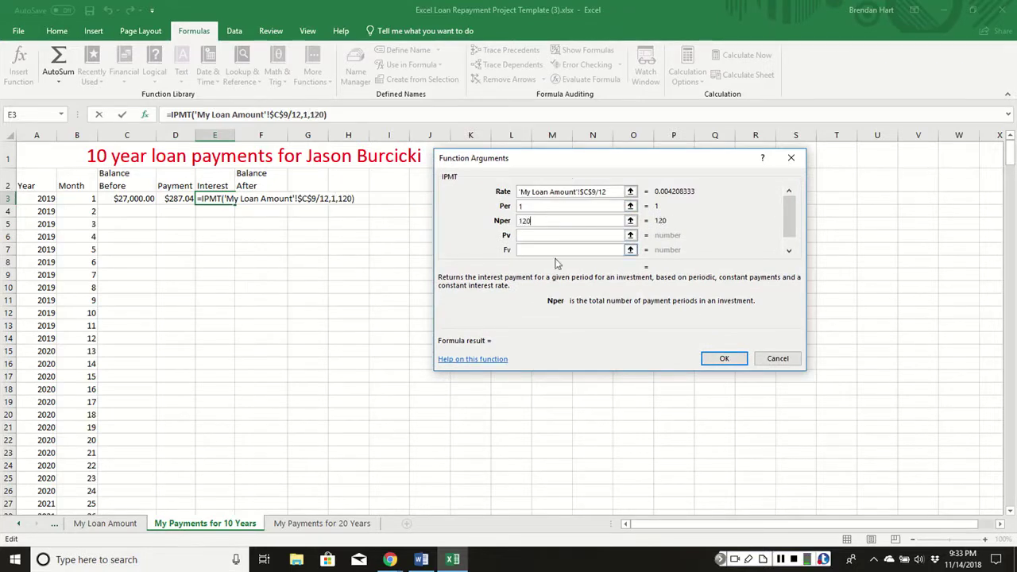
Set Pv to -C3 and enter the formula, giving $113.63 month-1 interest.
click(544, 236)
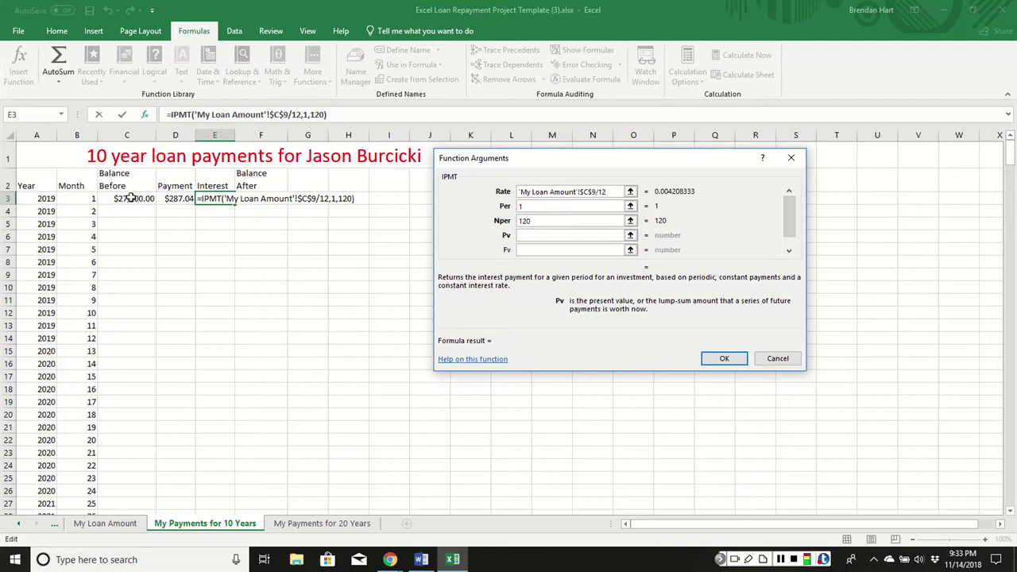
click(131, 199)
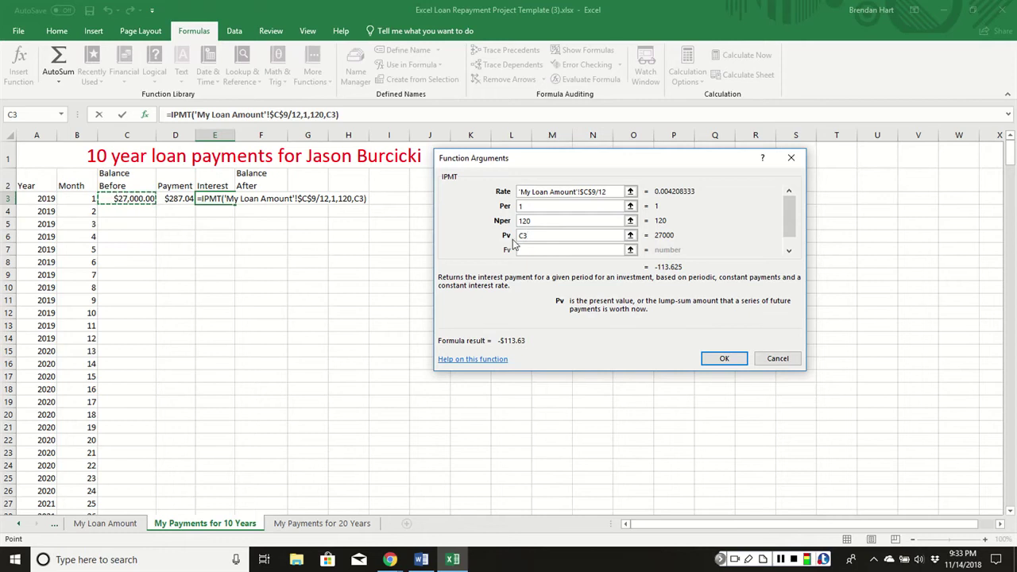
click(519, 235)
text(-)
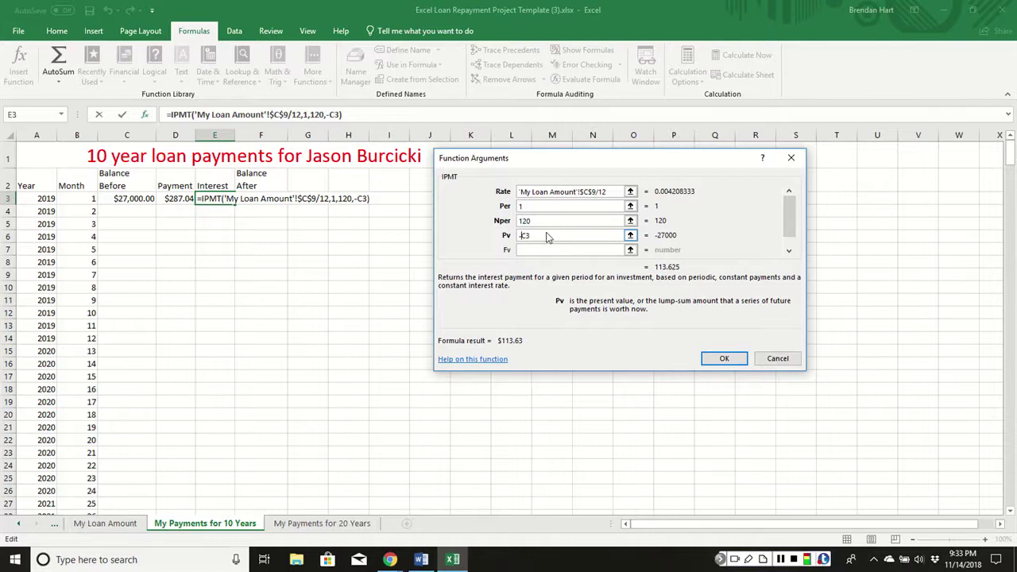
key(Return)
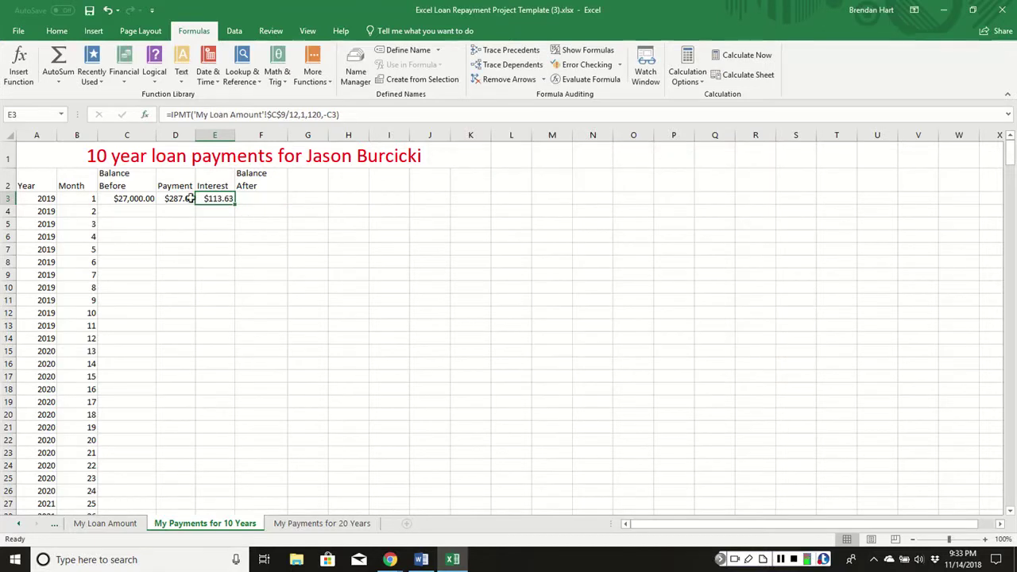
click(271, 196)
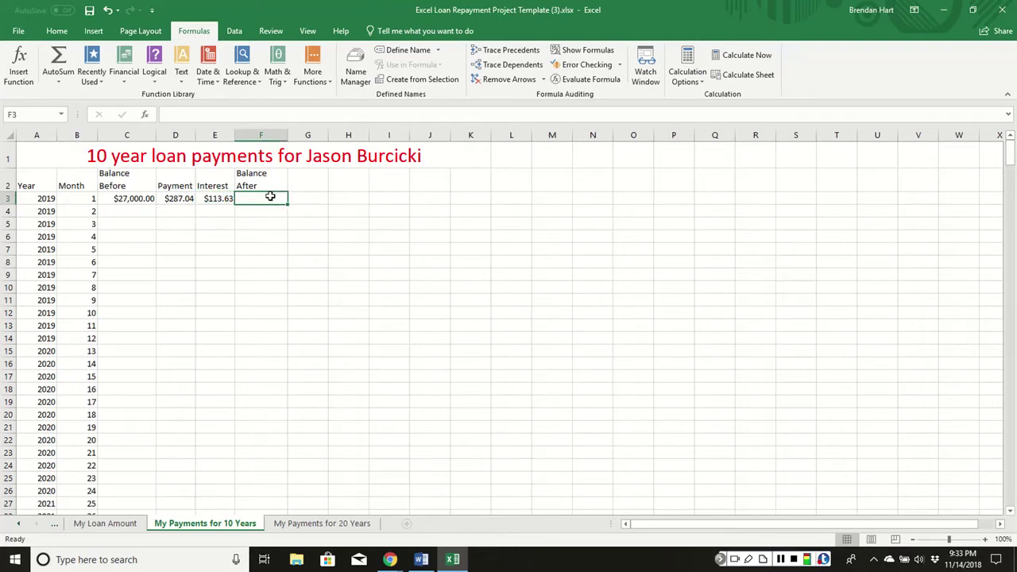
Enter =C3-D3+E3 in F3 for a month-1 balance after of $26,826.59.
text(=)
click(138, 197)
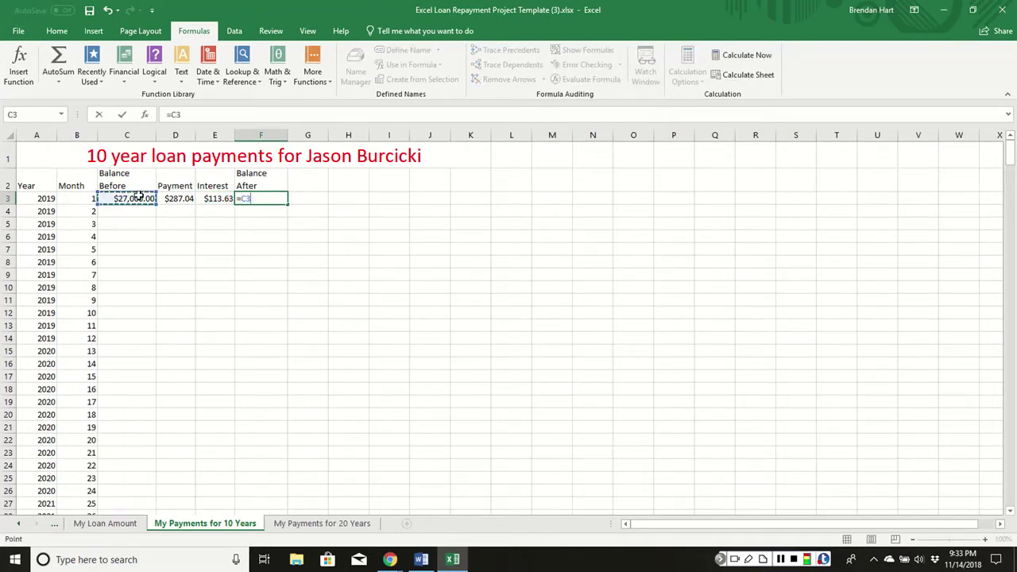
text(-)
click(177, 199)
text(+)
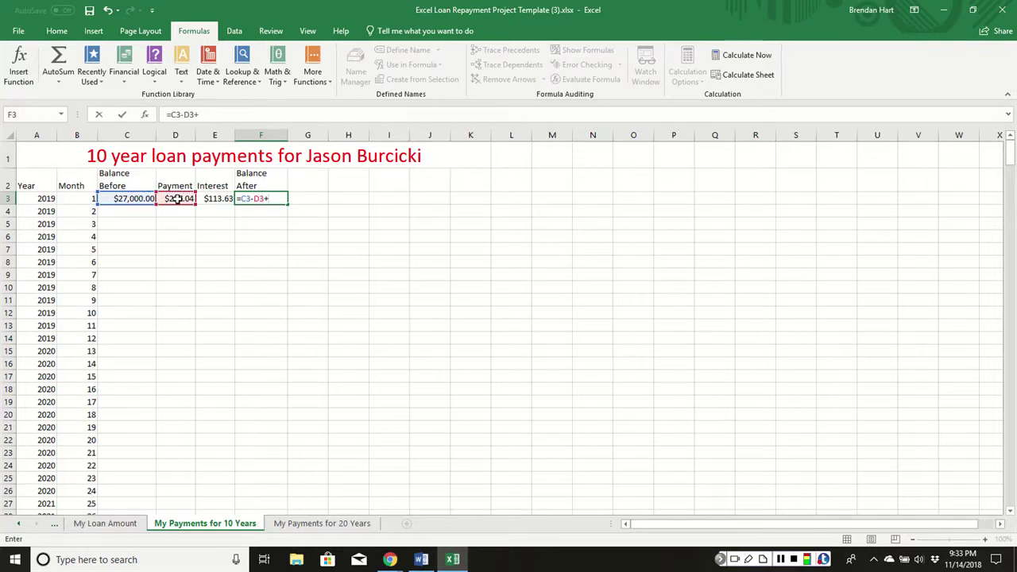
click(215, 201)
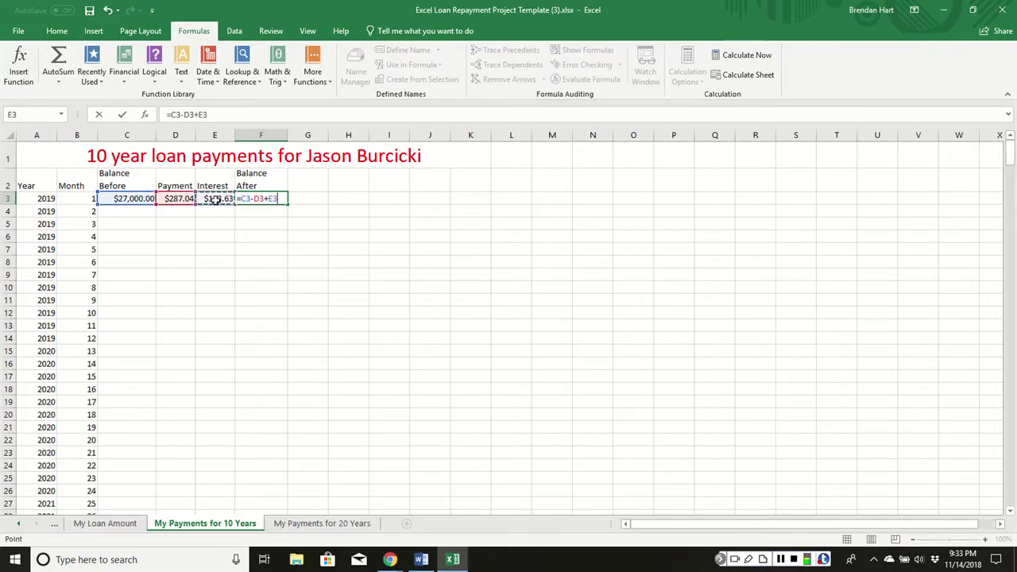
key(Return)
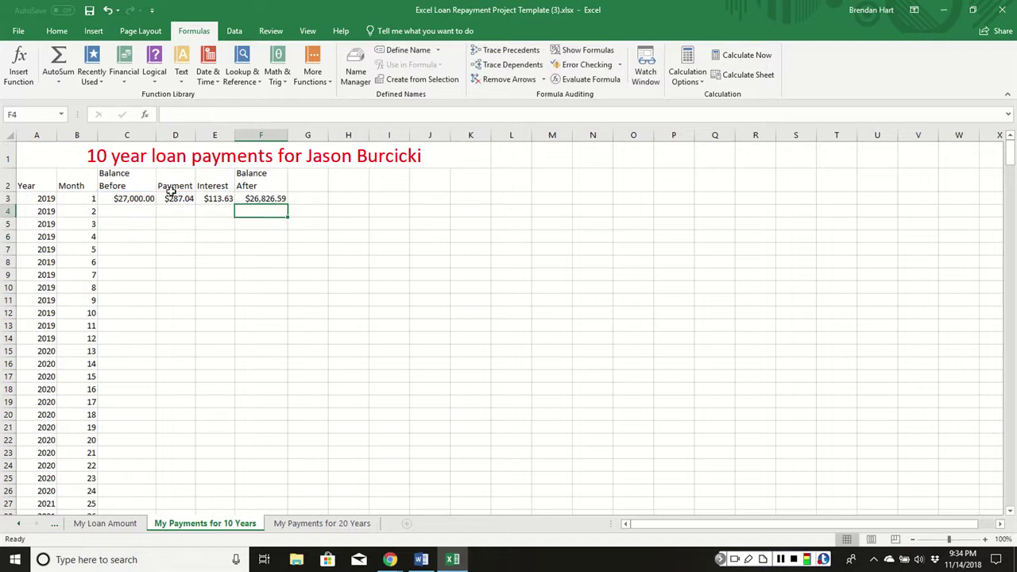
click(140, 208)
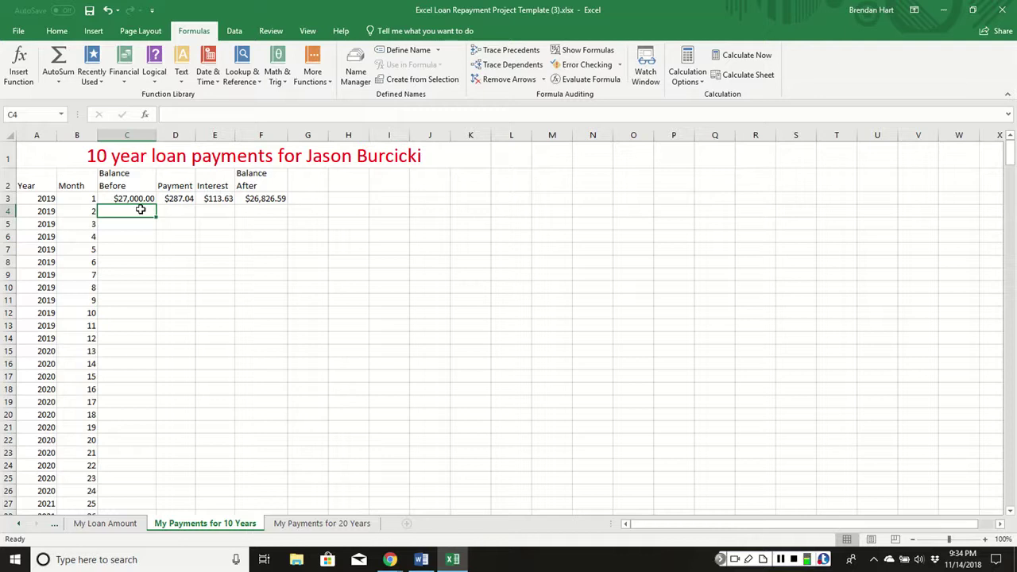
Set C4 to =F3 and copy the $287.04 payment down to D4.
text(=)
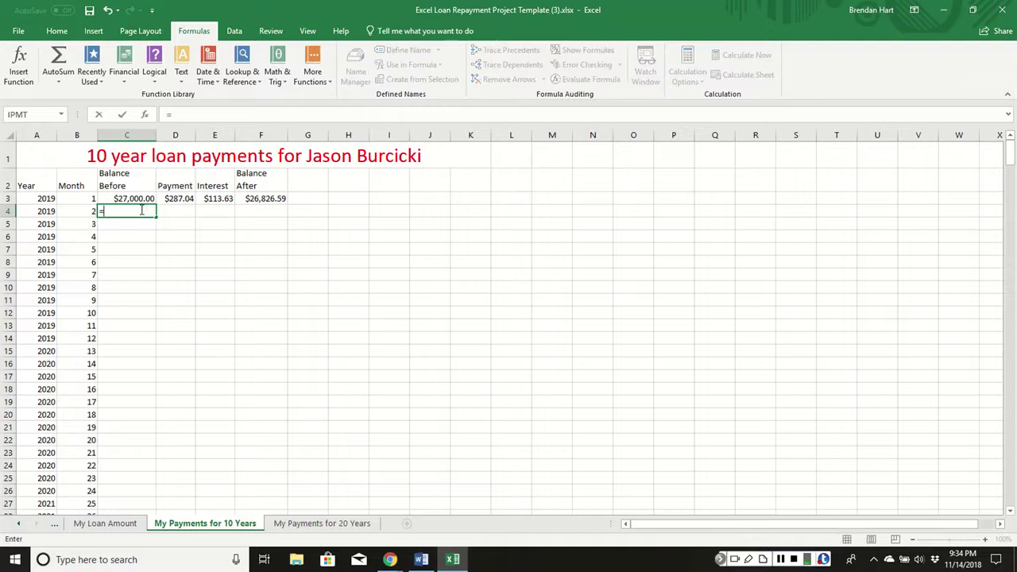
click(259, 200)
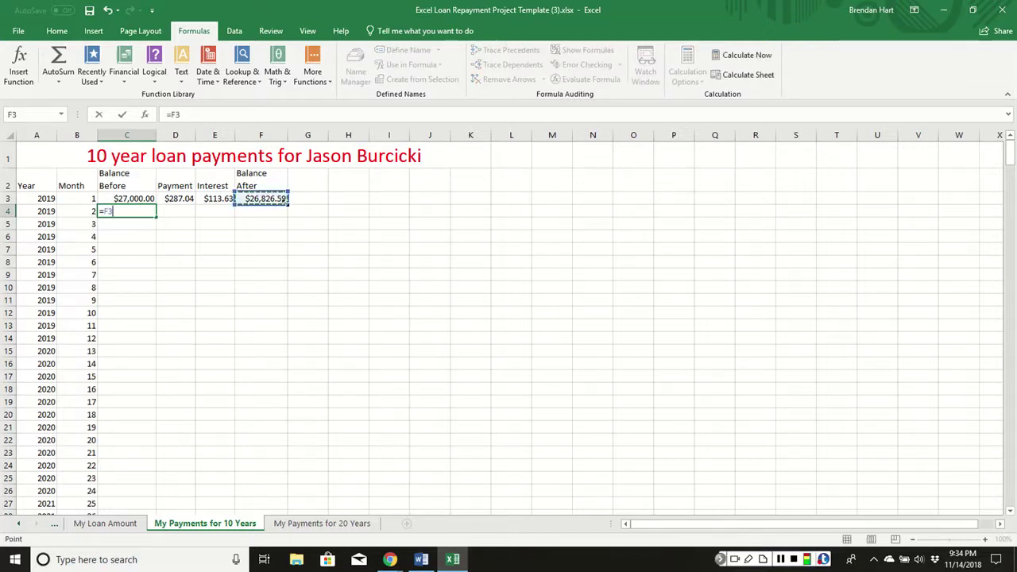
key(Return)
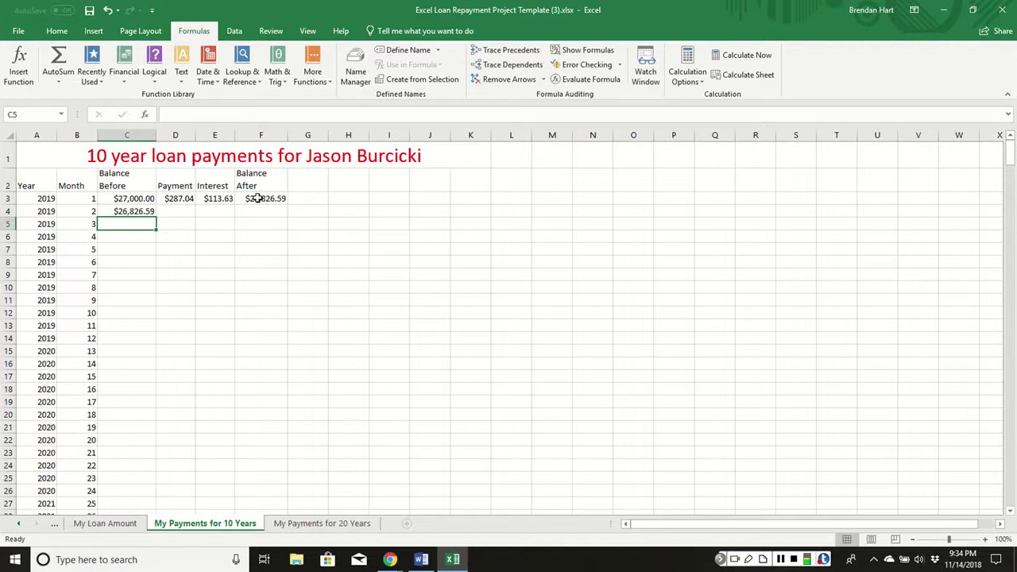
click(193, 214)
click(189, 199)
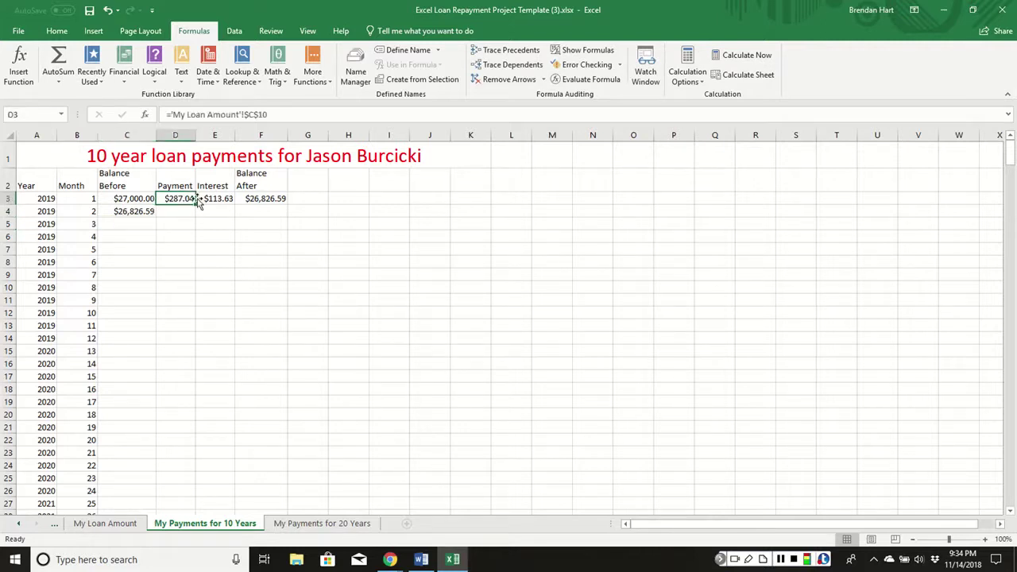
drag(193, 204, 287, 217)
Copy the interest and balance-after formulas into row 4, then select C4:F4.
click(215, 200)
click(249, 203)
click(374, 211)
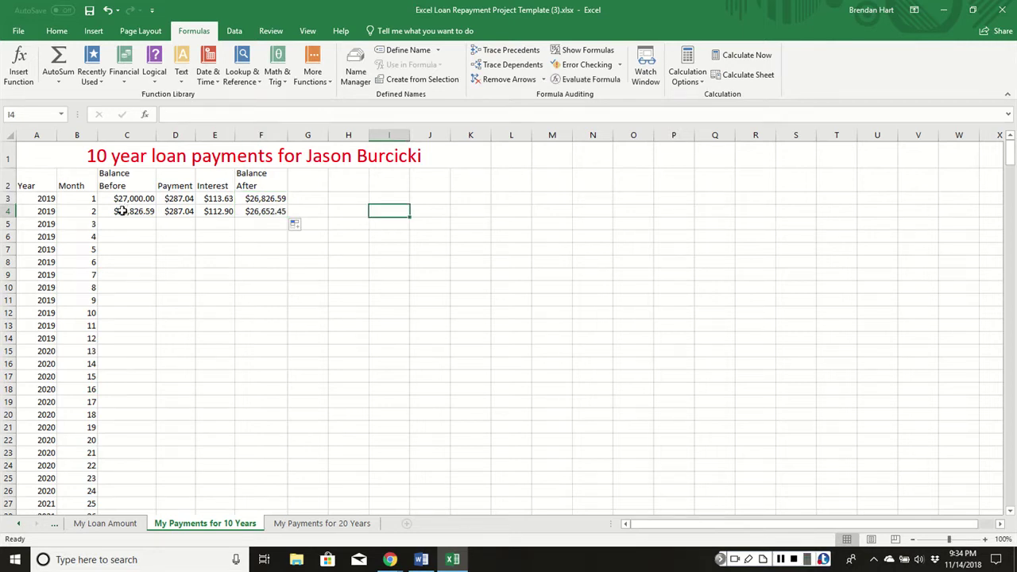
click(127, 208)
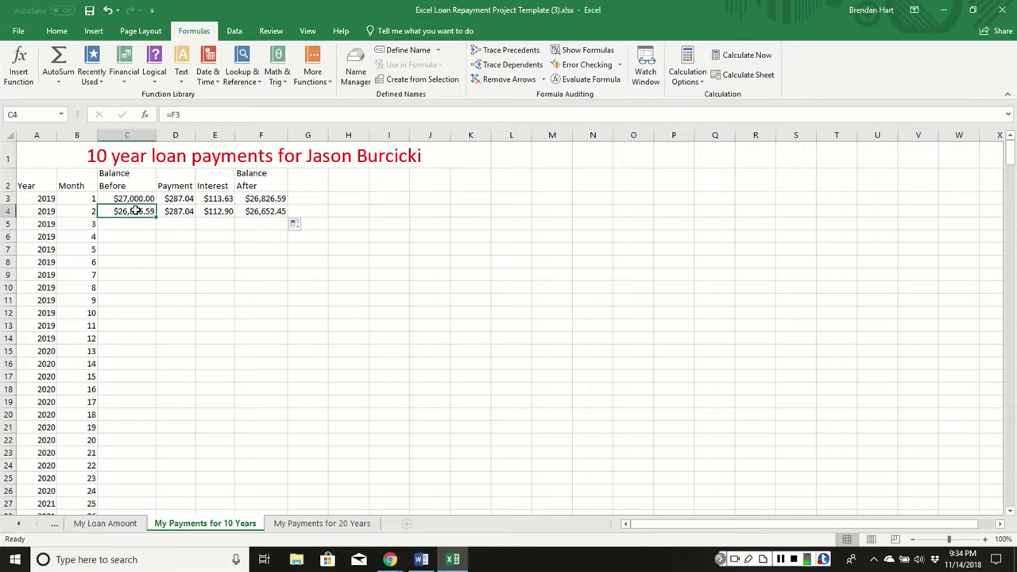
drag(137, 210, 291, 213)
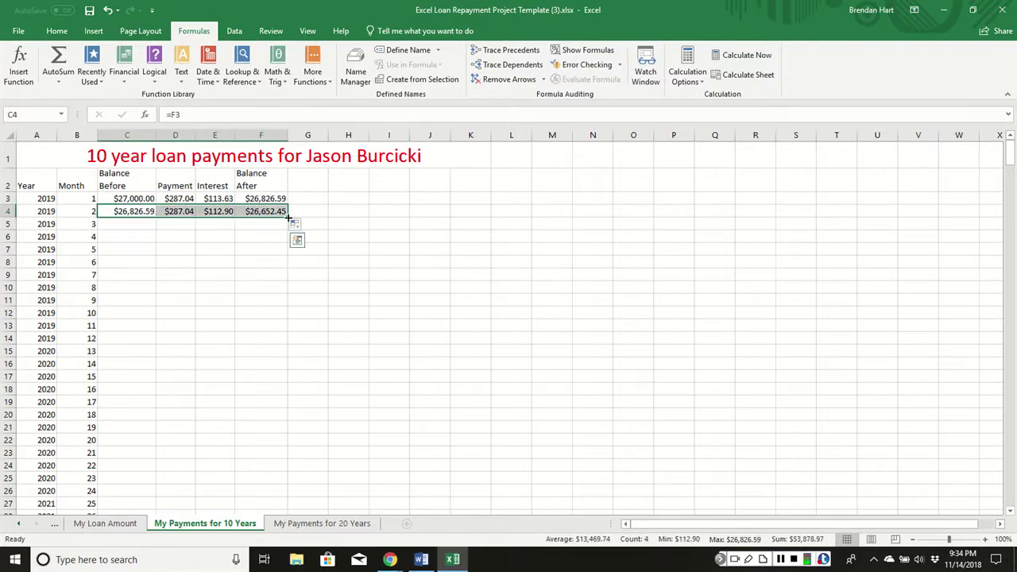
Fill C4:F4 down to row 122 and confirm month 120 ends at a $0.00 balance.
double_click(289, 218)
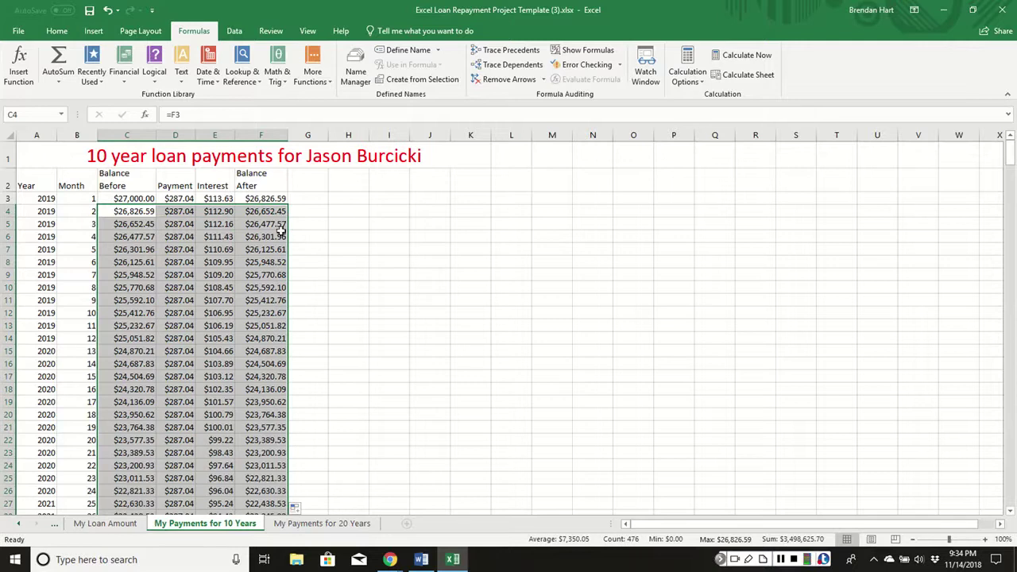
scroll(255, 267, down, 19)
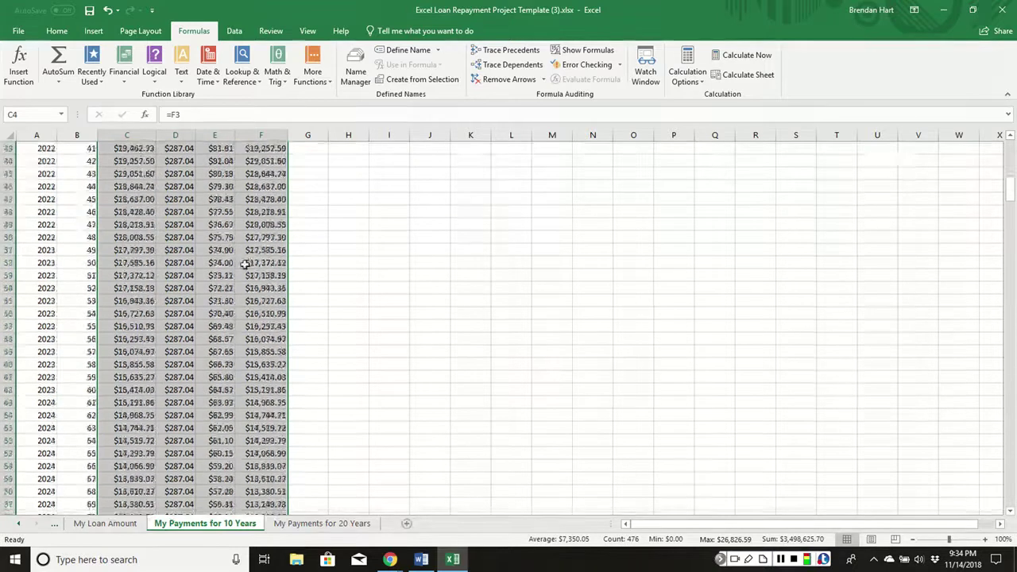
scroll(246, 265, down, 16)
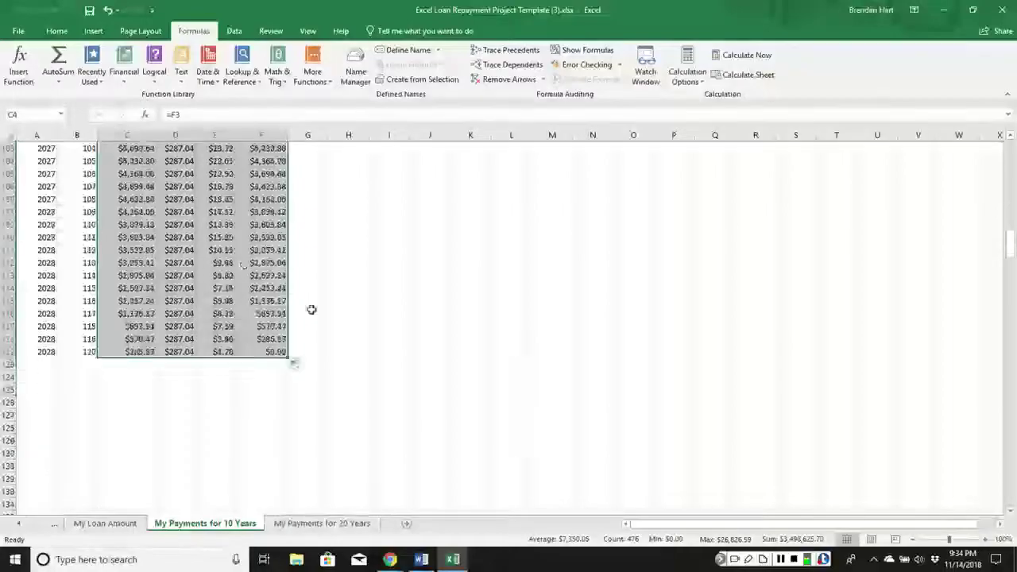
click(332, 337)
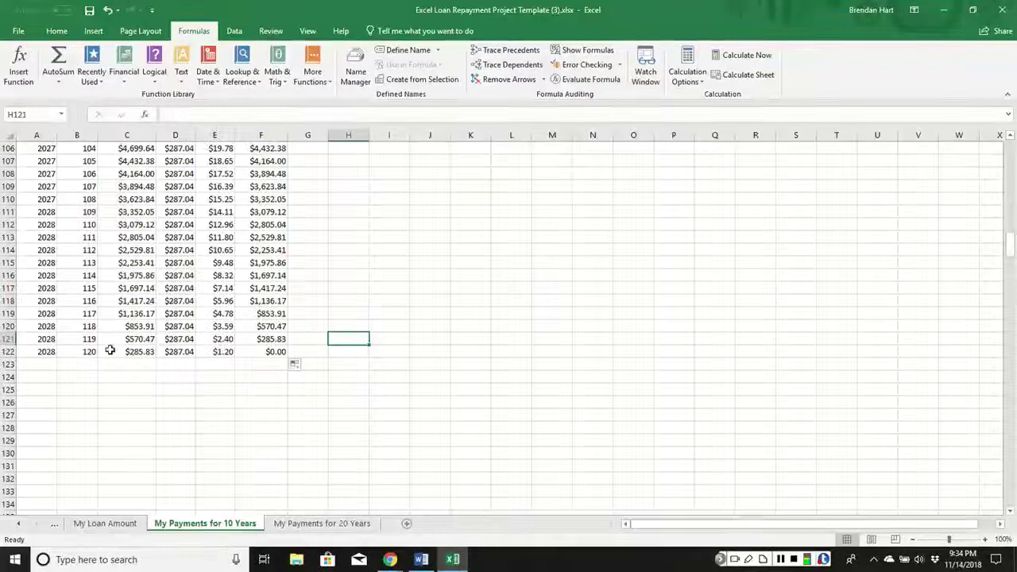
click(247, 351)
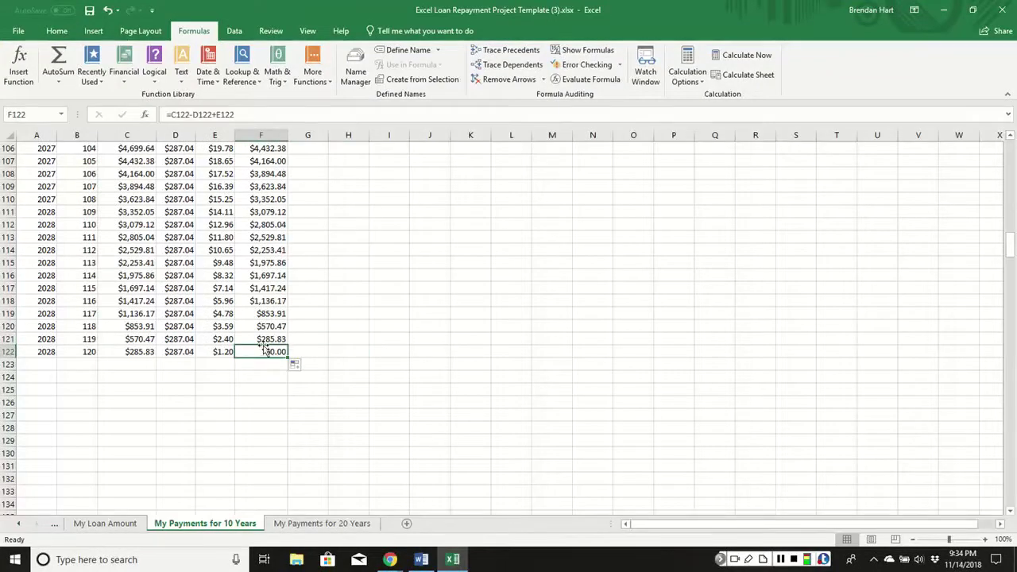
scroll(282, 338, up, 20)
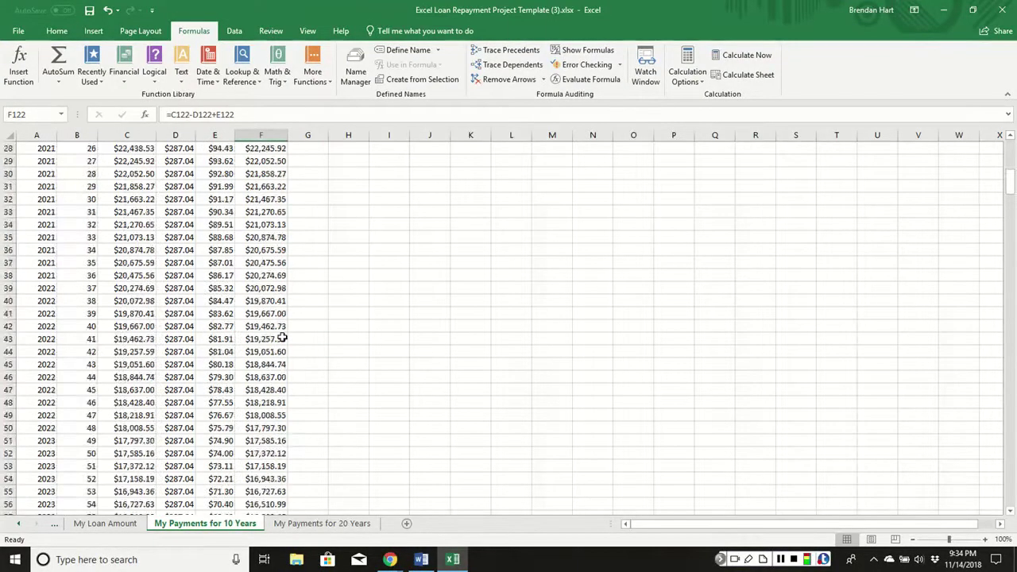
scroll(282, 338, up, 4)
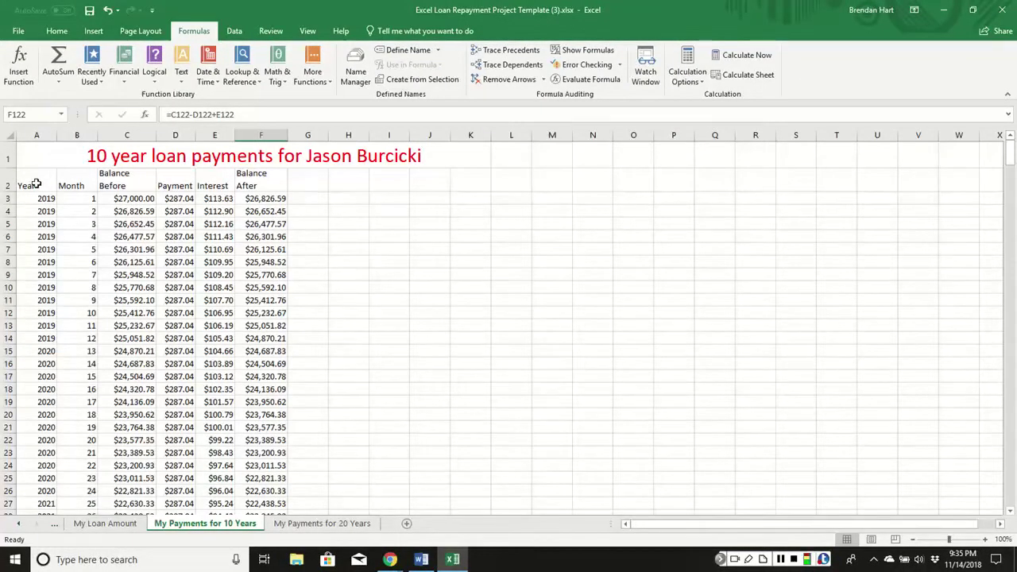
Copy the finished 10-year loan table into A3 of the My Payments for 20 Years sheet.
click(35, 184)
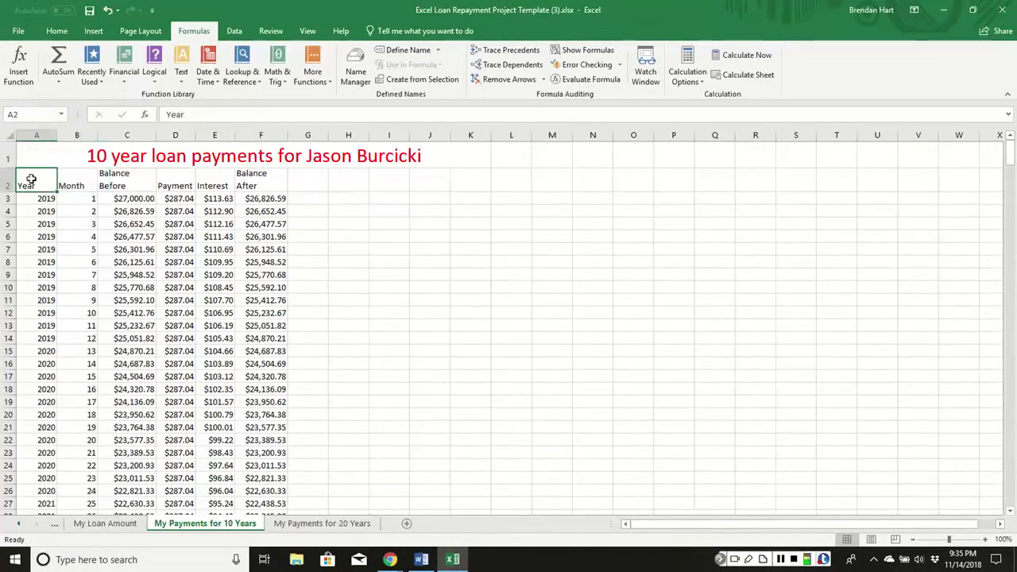
drag(31, 201, 271, 491)
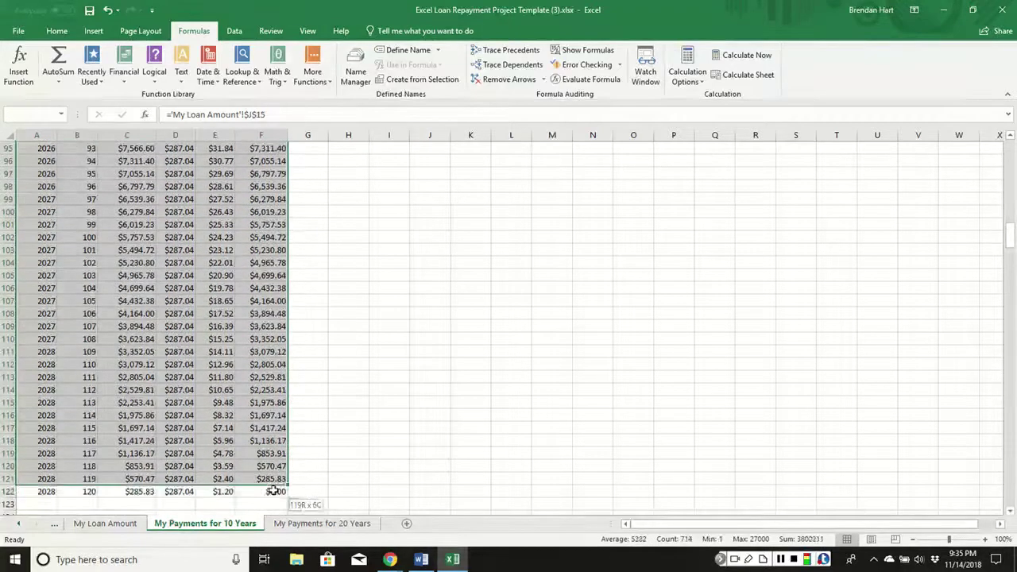
key(ctrl+c)
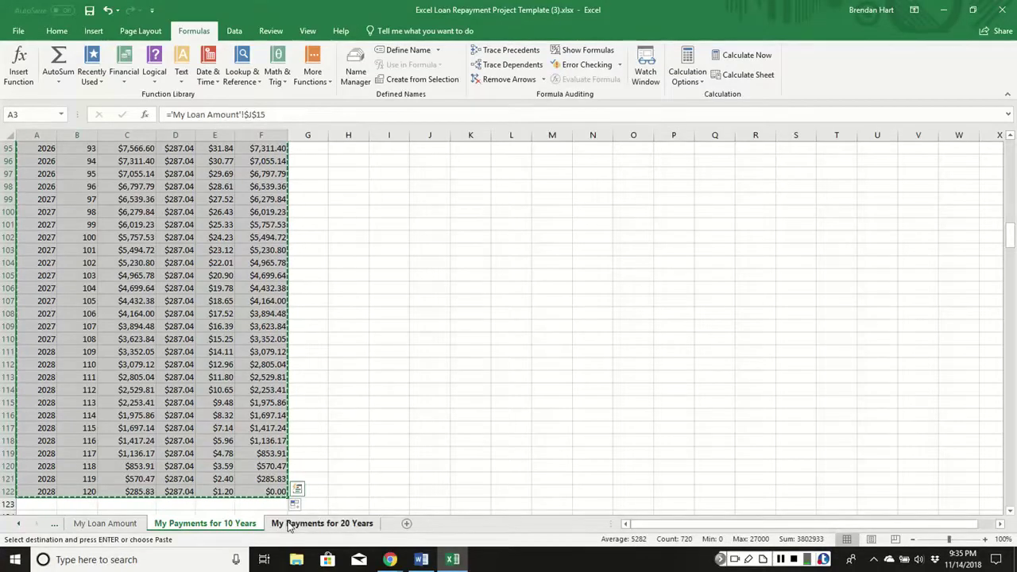
click(290, 523)
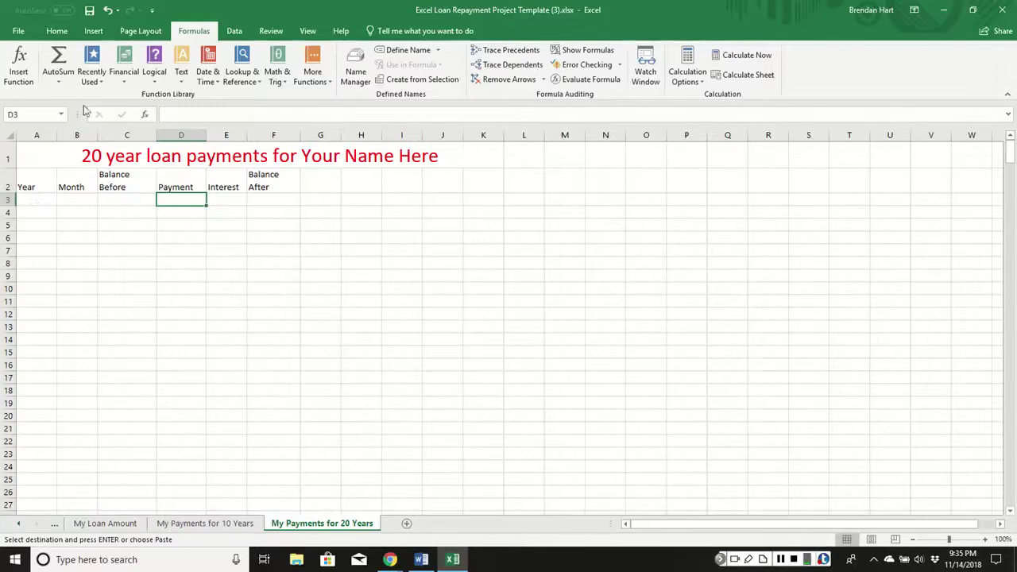
click(36, 204)
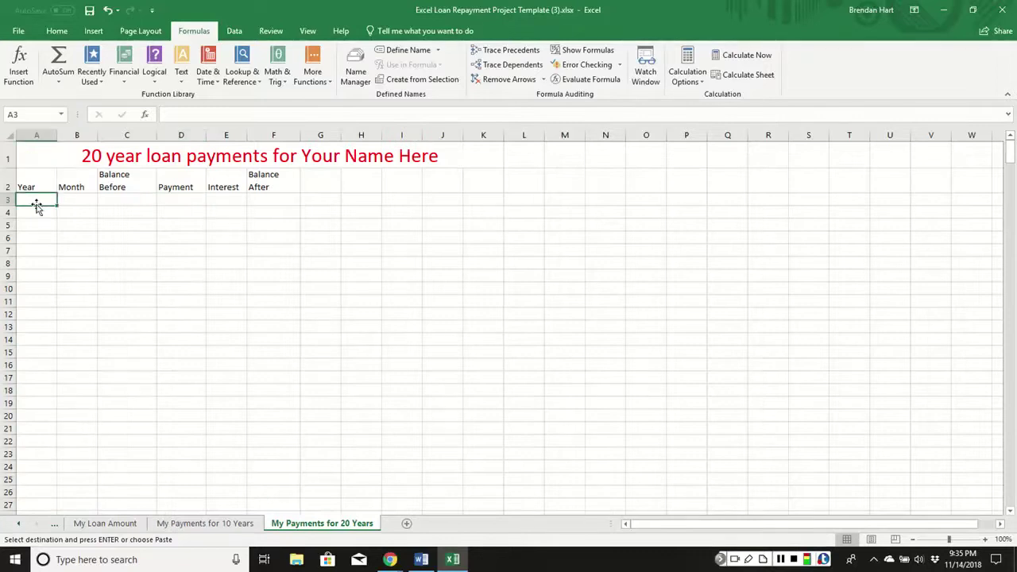
key(ctrl+v)
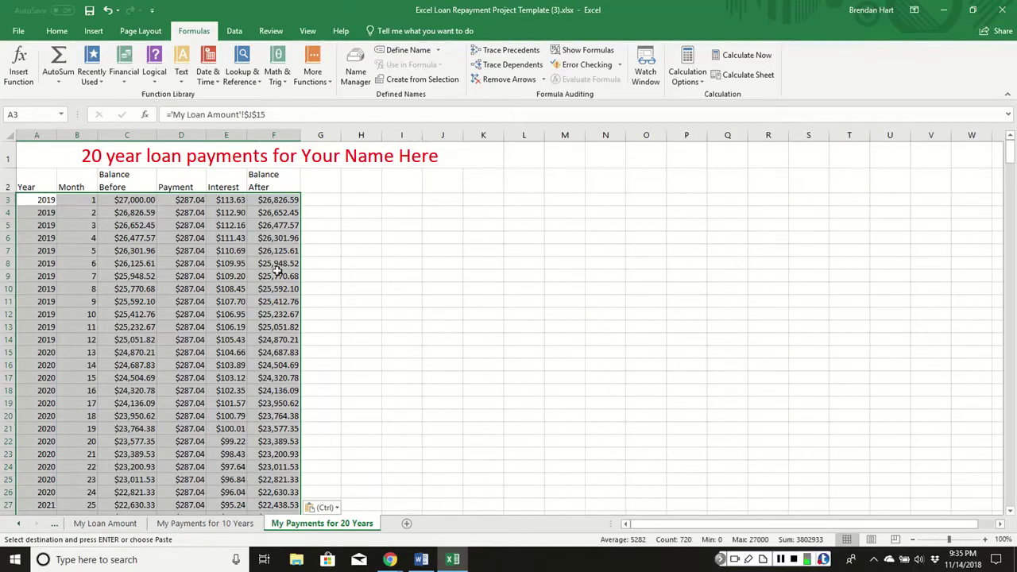
scroll(339, 294, down, 20)
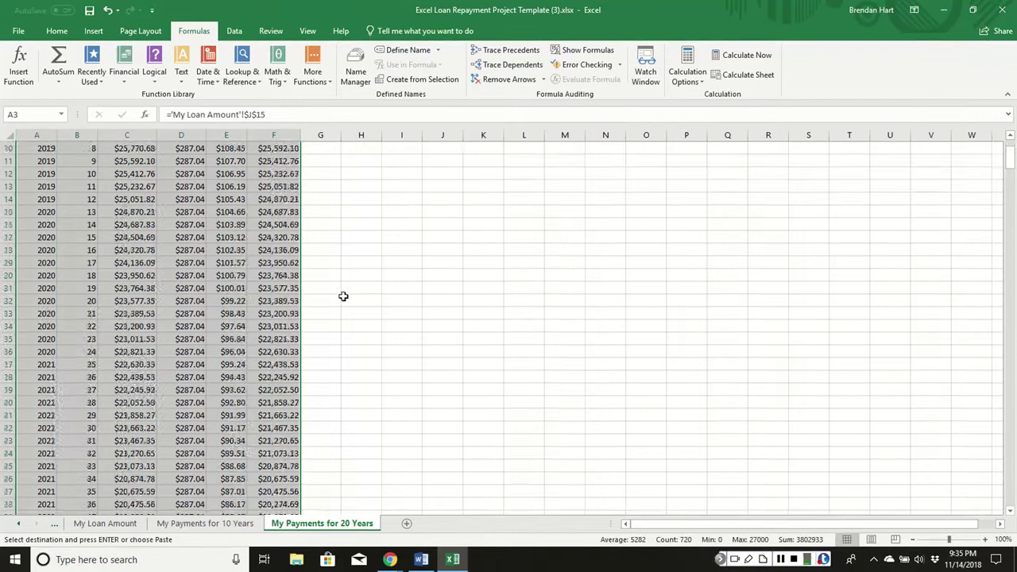
scroll(347, 286, down, 15)
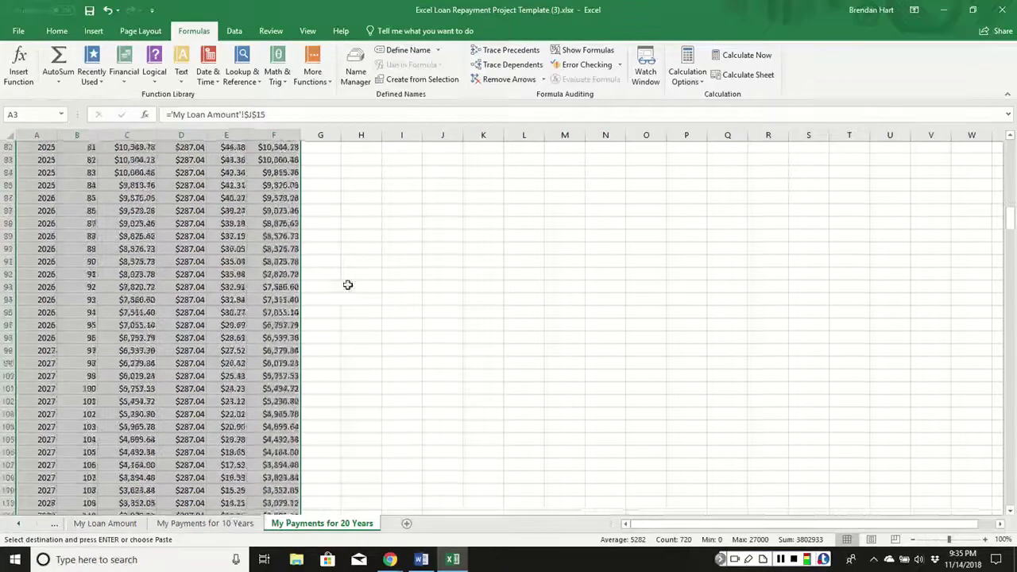
click(401, 263)
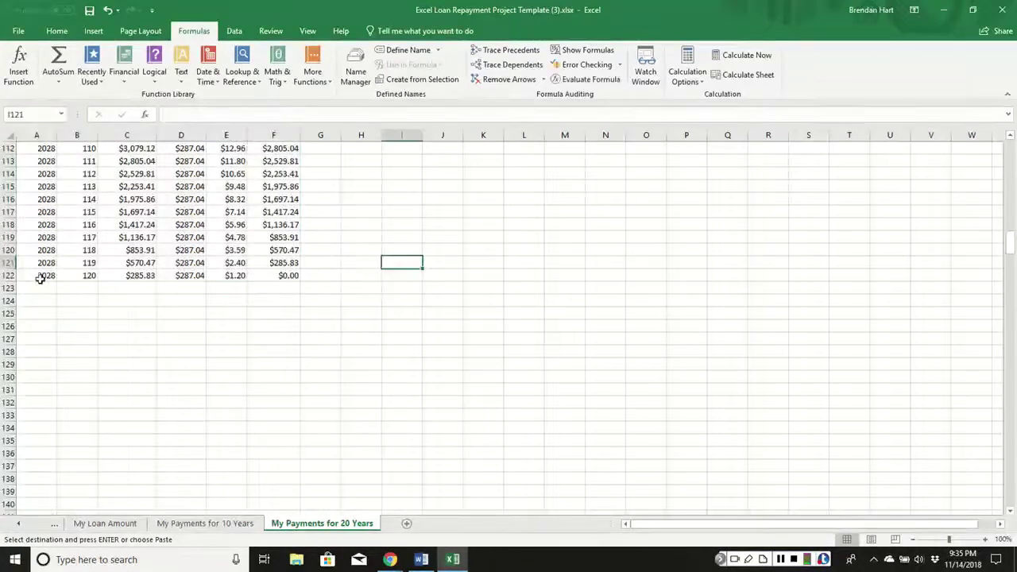
click(46, 275)
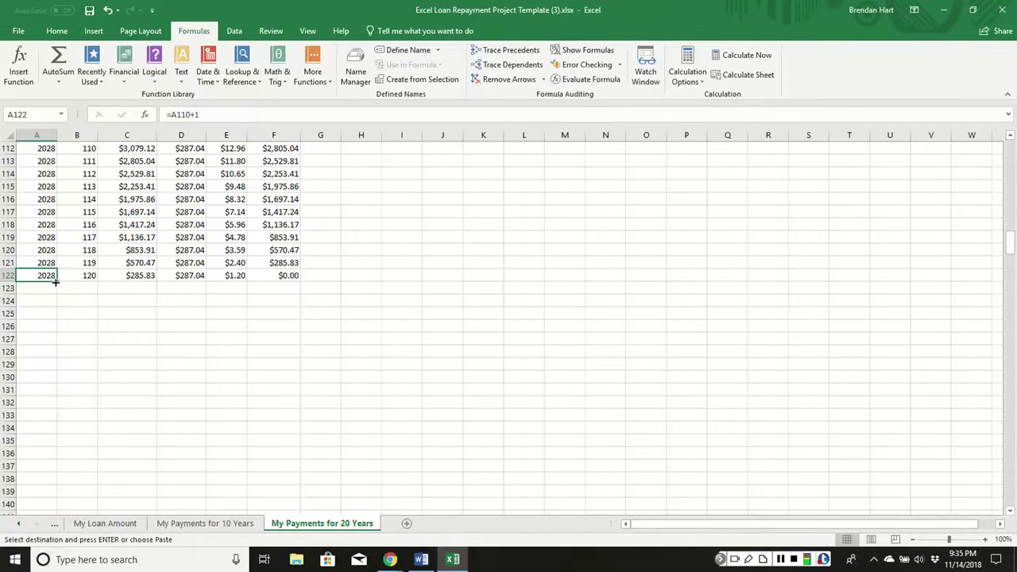
Extend the years through 2038 and month numbers to 240, down to row 242.
drag(58, 281, 89, 195)
scroll(89, 196, up, 20)
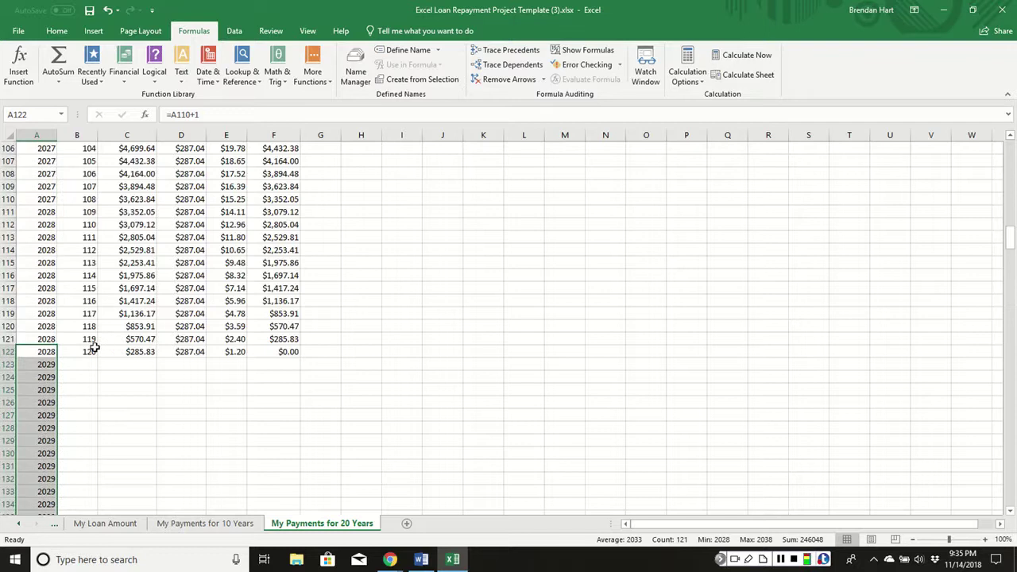
drag(93, 339, 101, 360)
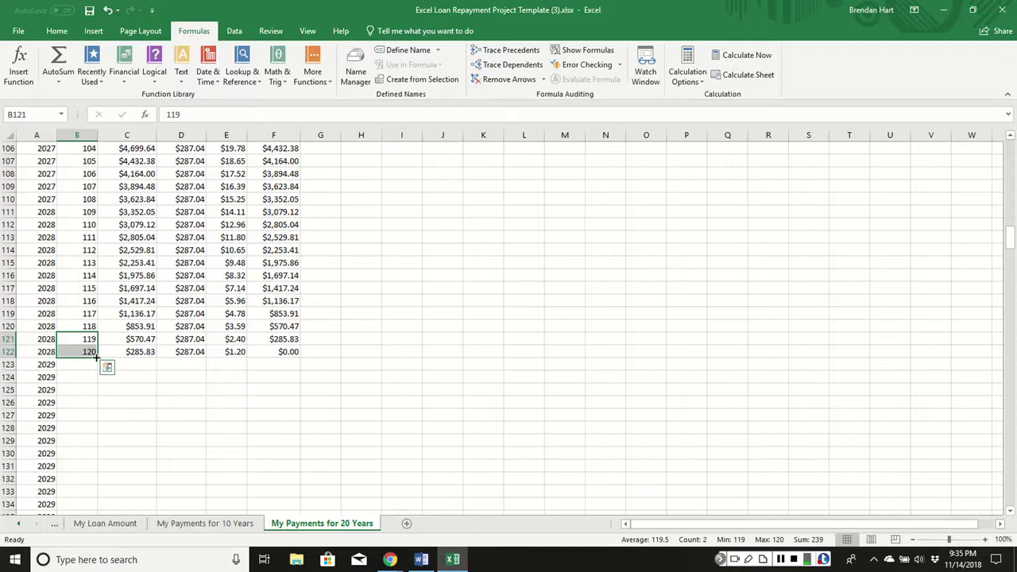
drag(97, 358, 100, 494)
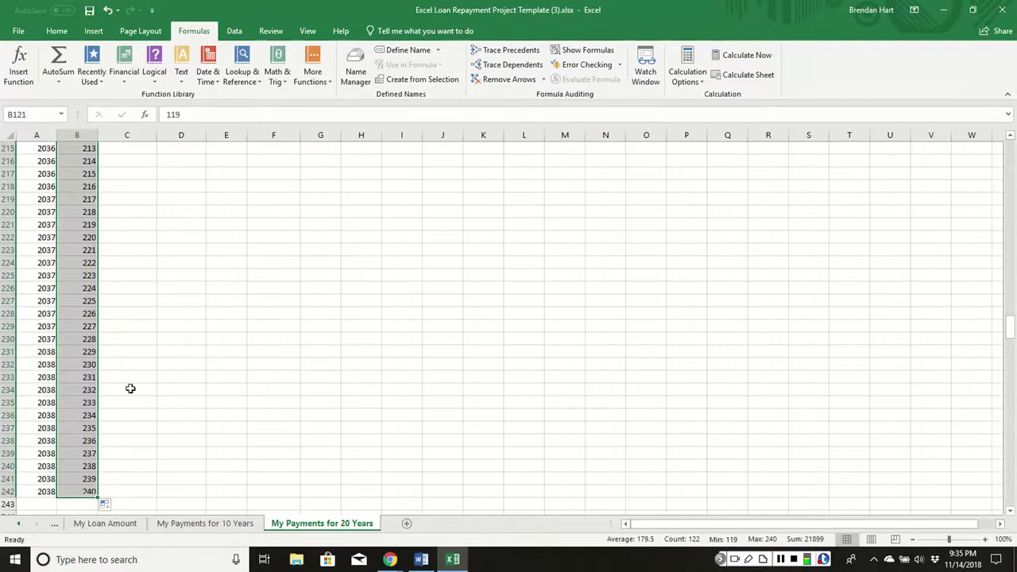
scroll(117, 299, up, 6)
scroll(118, 299, up, 20)
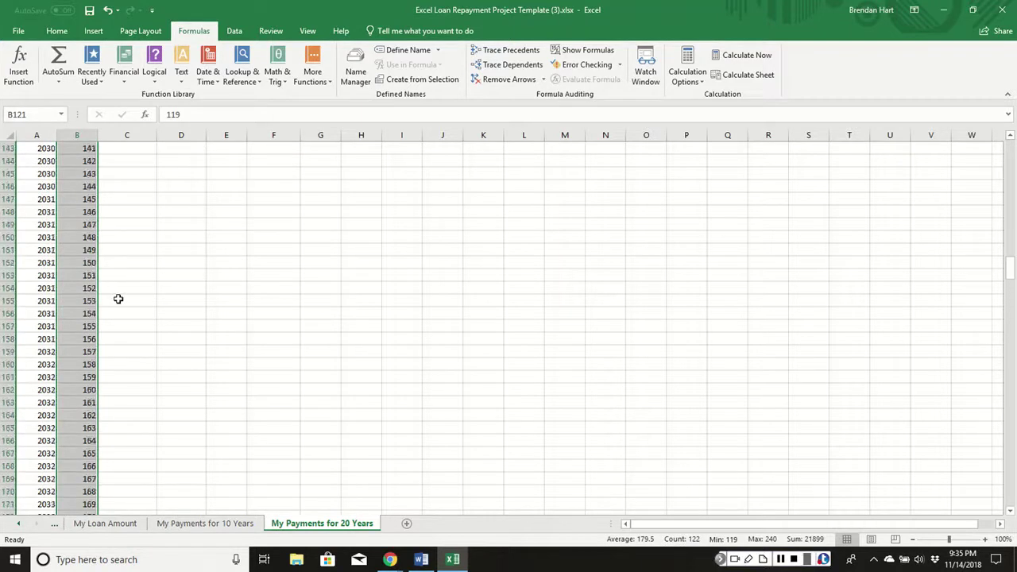
scroll(150, 288, up, 20)
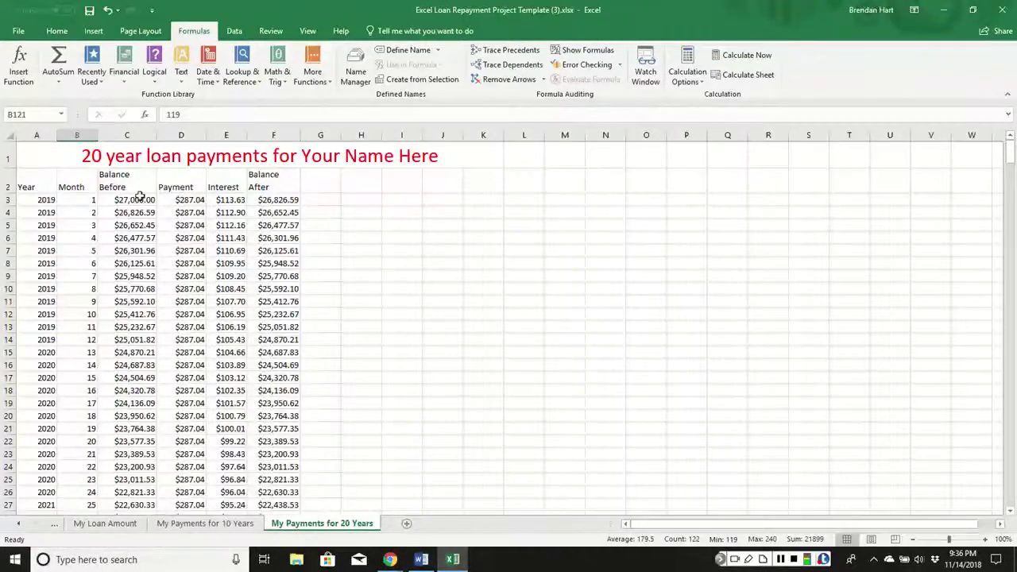
Point D3's payment at 'My Loan Amount'!$C$11 ($178.93) and fill it down the column.
click(182, 202)
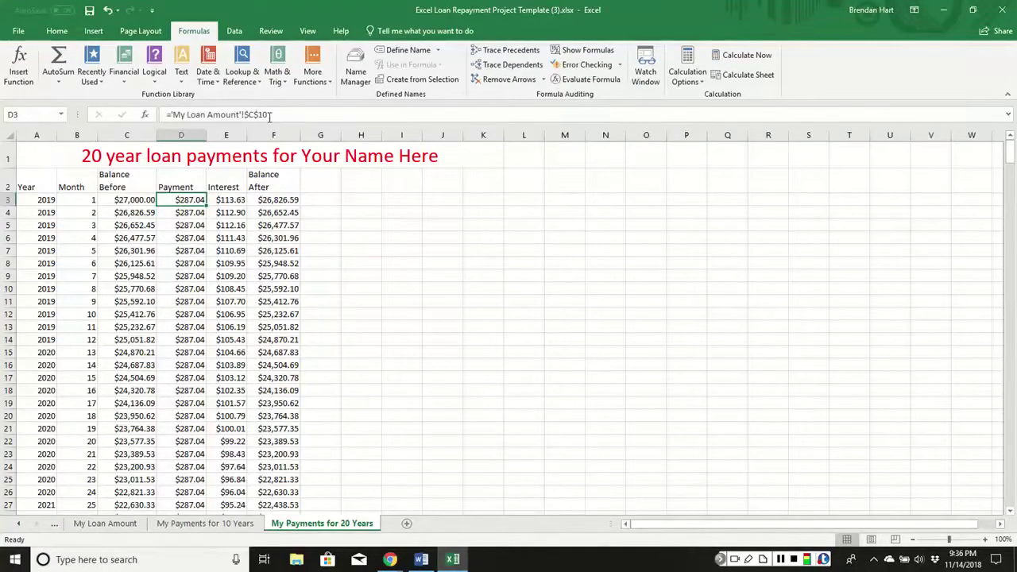
click(105, 523)
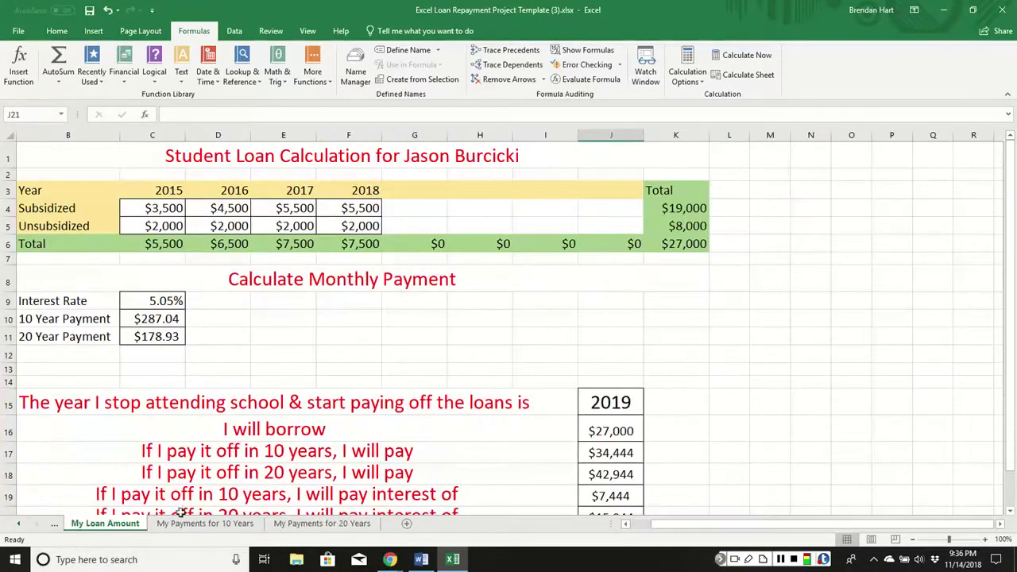
click(256, 526)
click(322, 524)
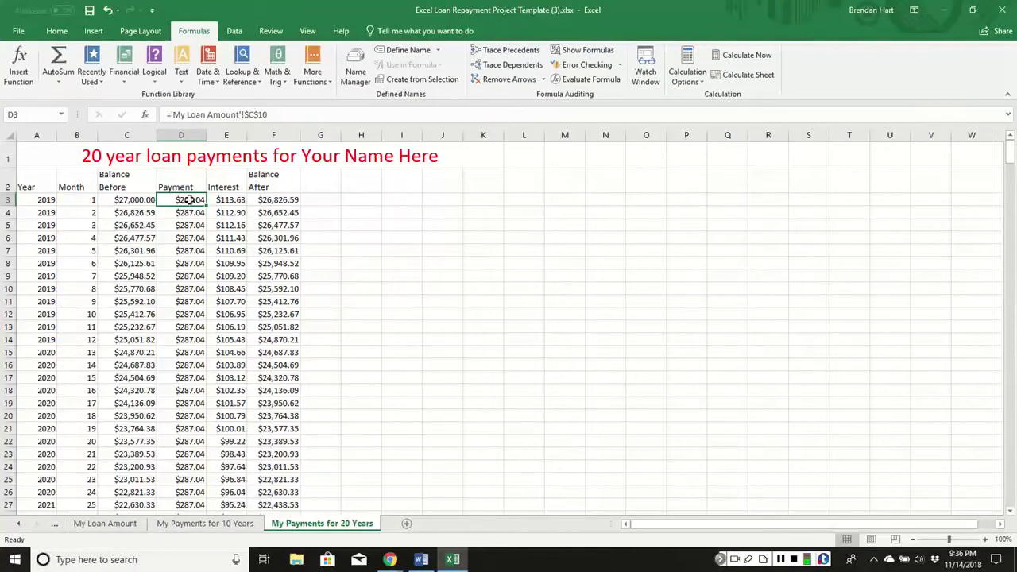
click(271, 115)
text(1)
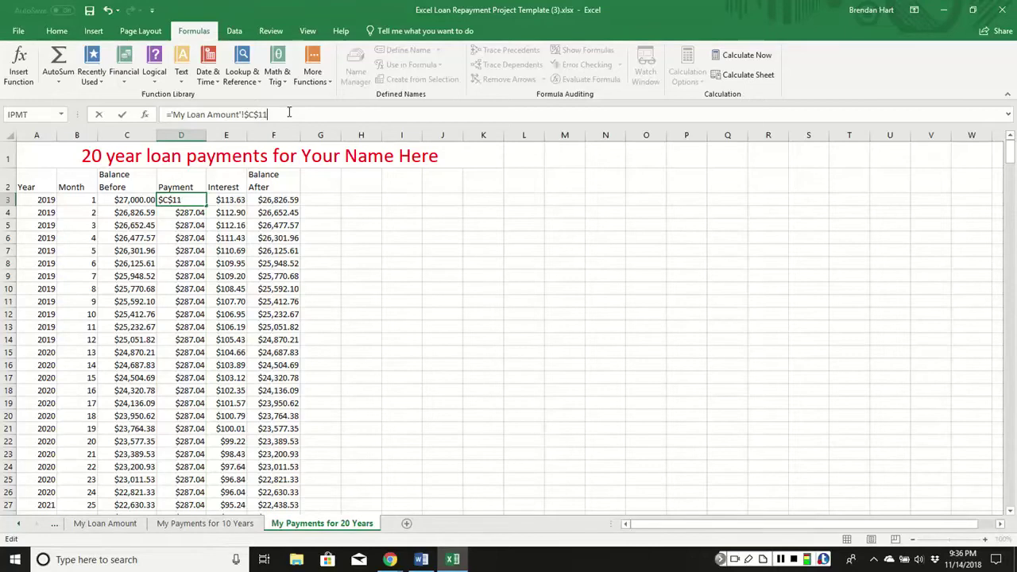
key(Return)
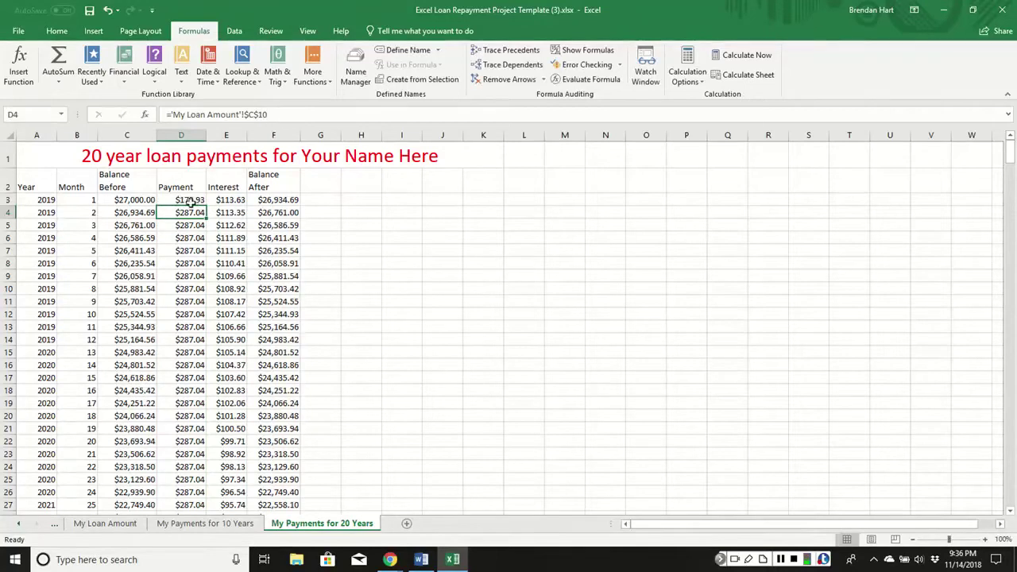
click(200, 202)
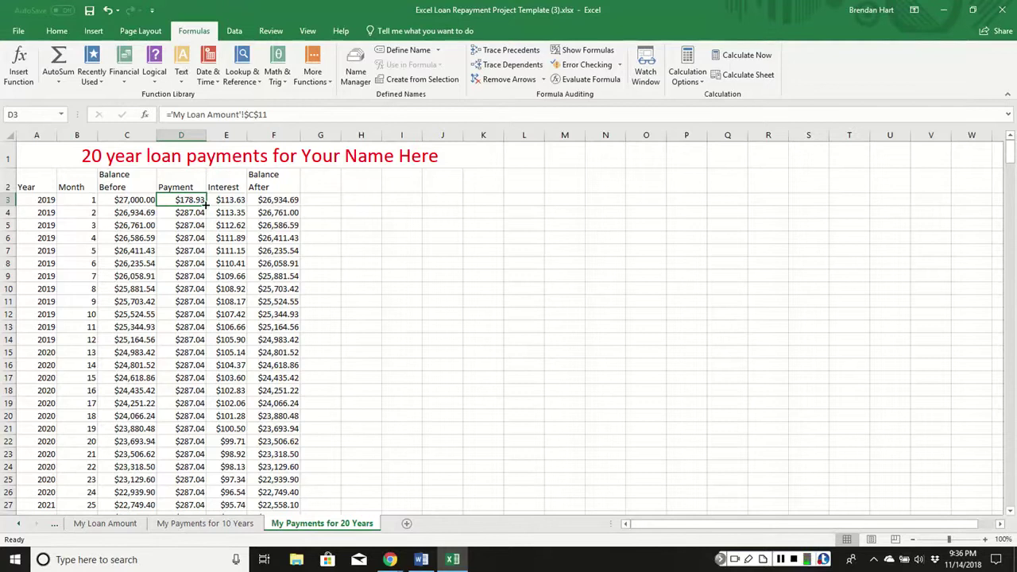
double_click(206, 205)
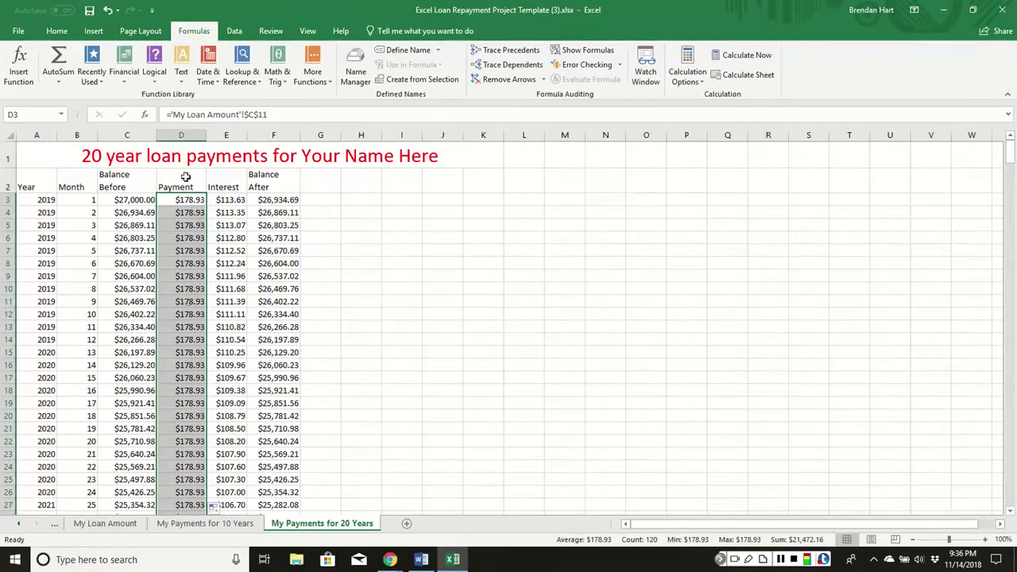
Change E3's IPMT periods from 120 to 240 and fill it down the Interest column.
click(230, 200)
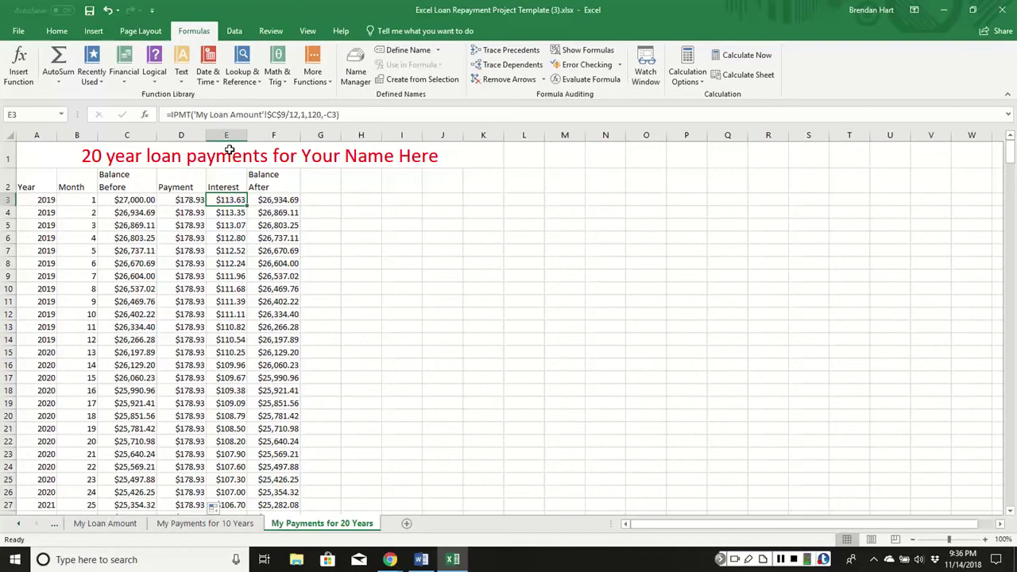
click(320, 116)
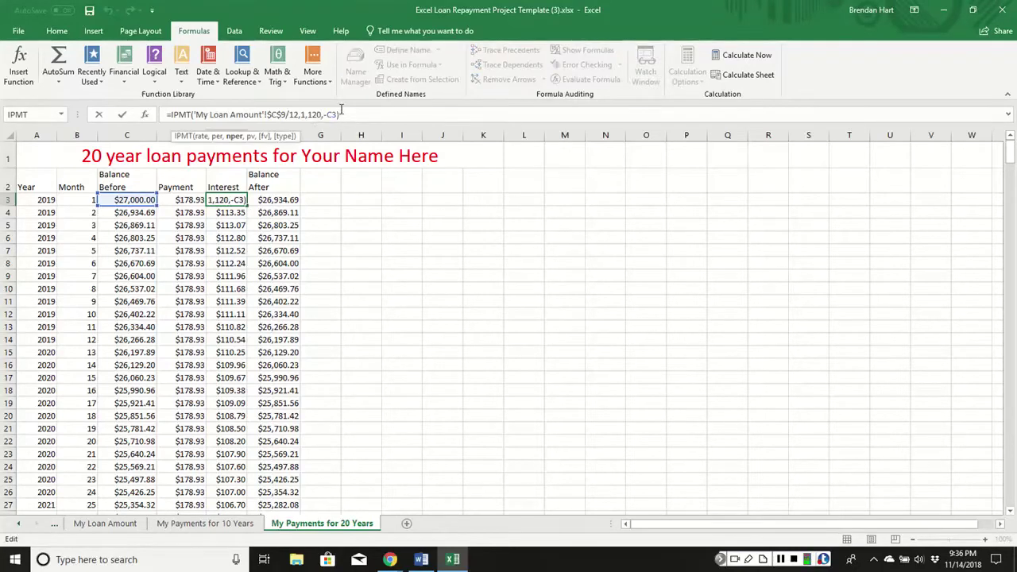
key(BackSpace)
key(BackSpace)
key(BackSpace)
text(240)
key(Return)
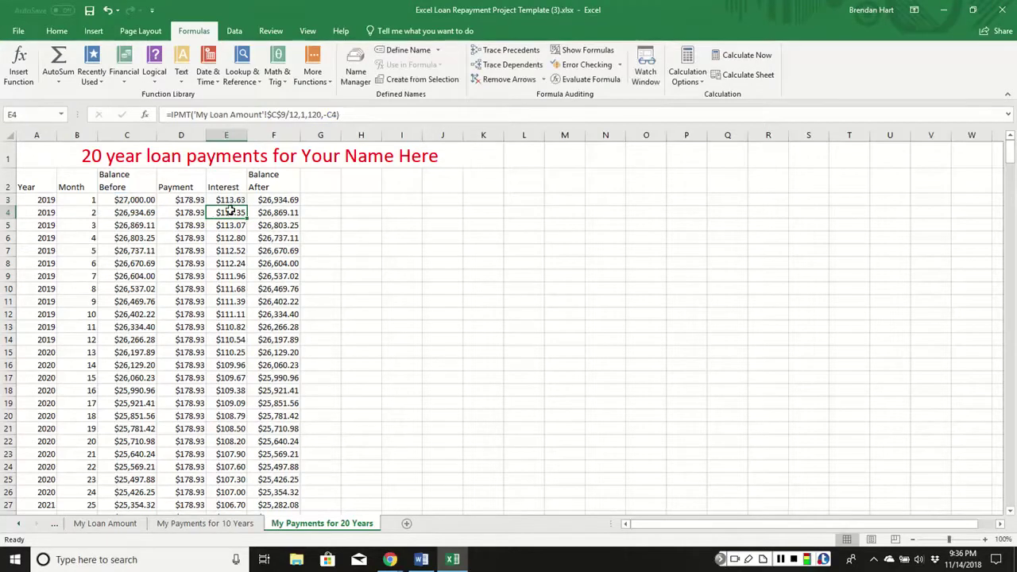
click(245, 201)
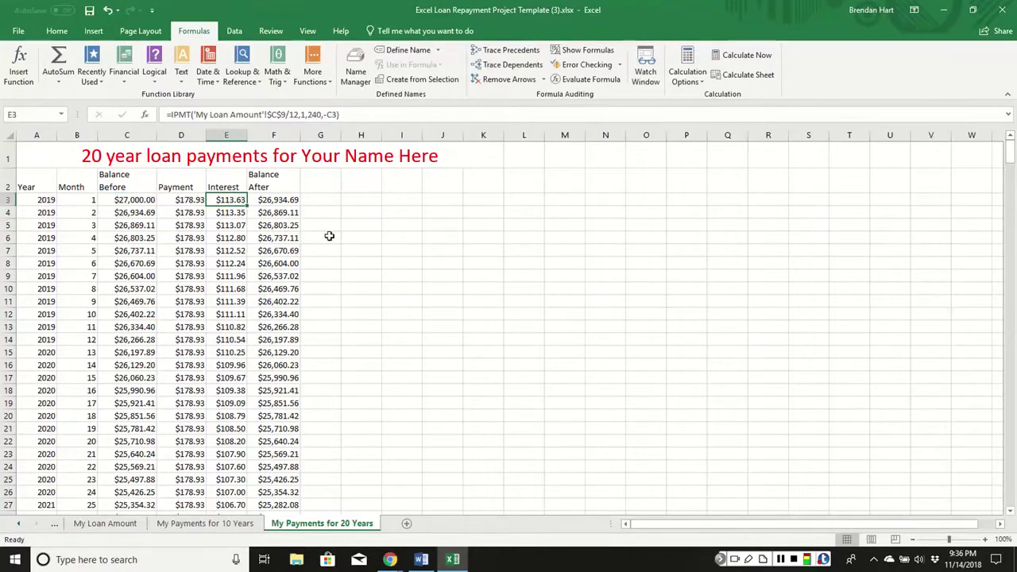
double_click(246, 205)
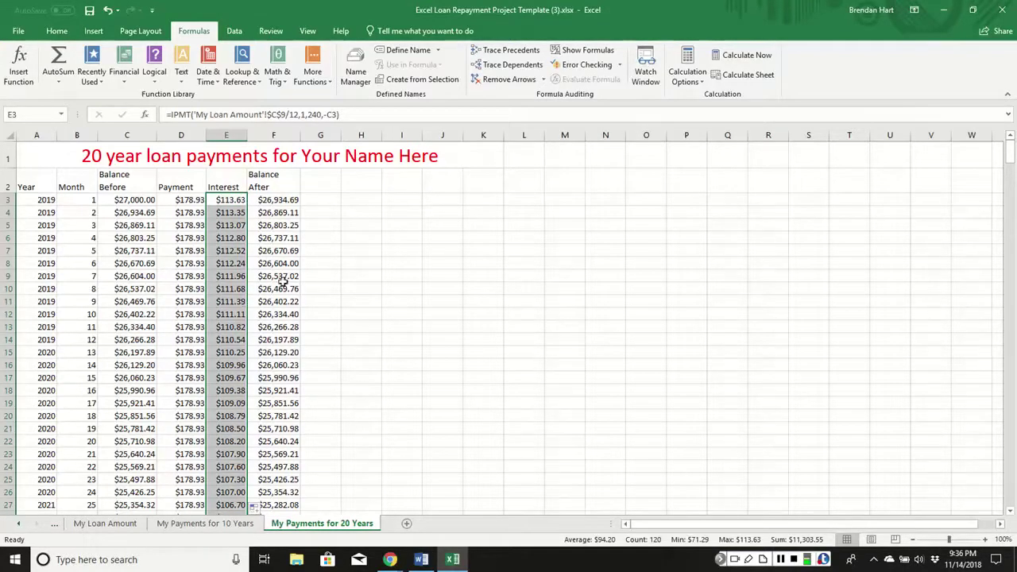
scroll(278, 282, down, 20)
scroll(282, 283, down, 9)
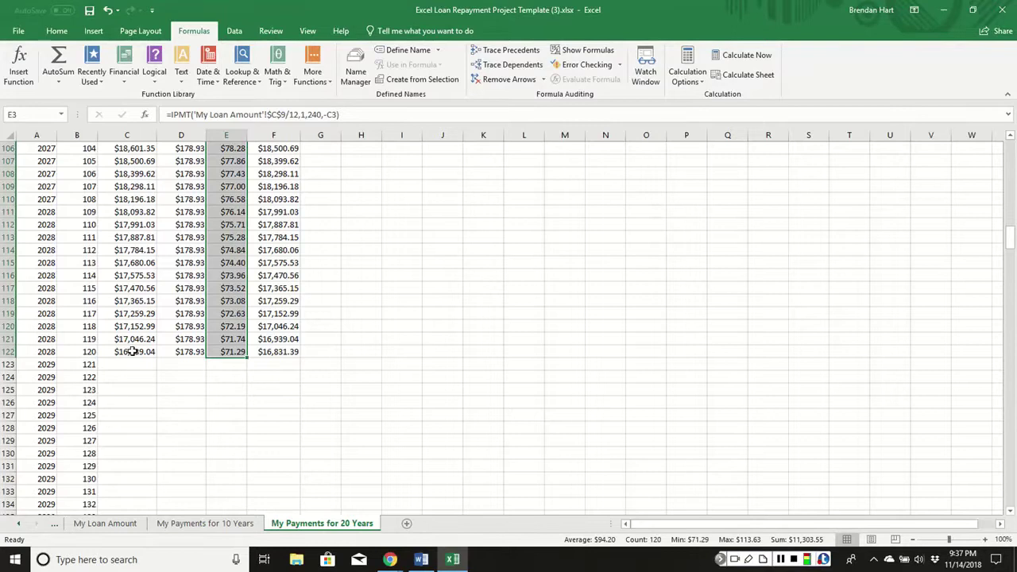
Fill row 122's C:F formulas down to row 242 and verify F242 shows $0.00.
click(135, 351)
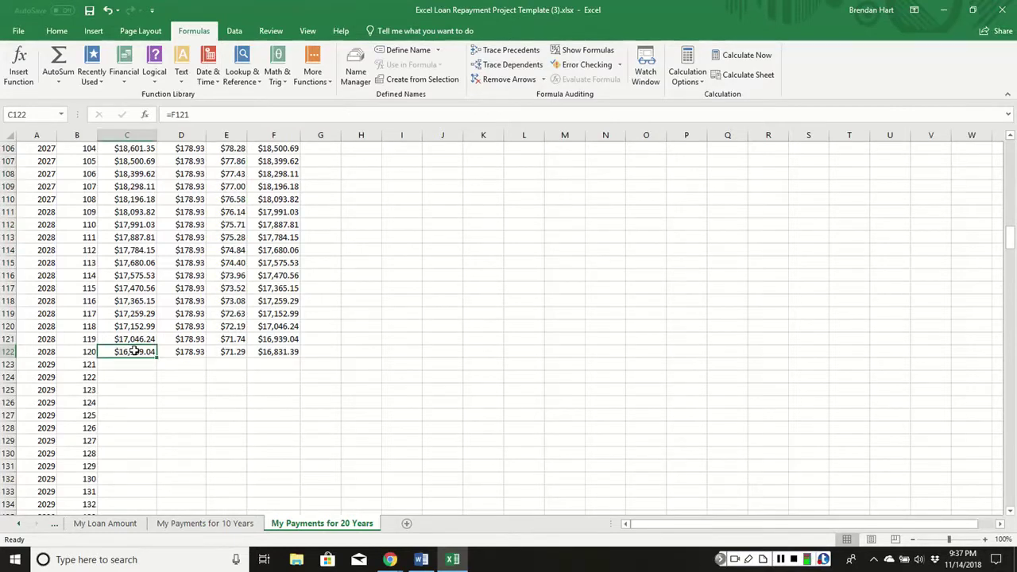
drag(141, 350, 302, 357)
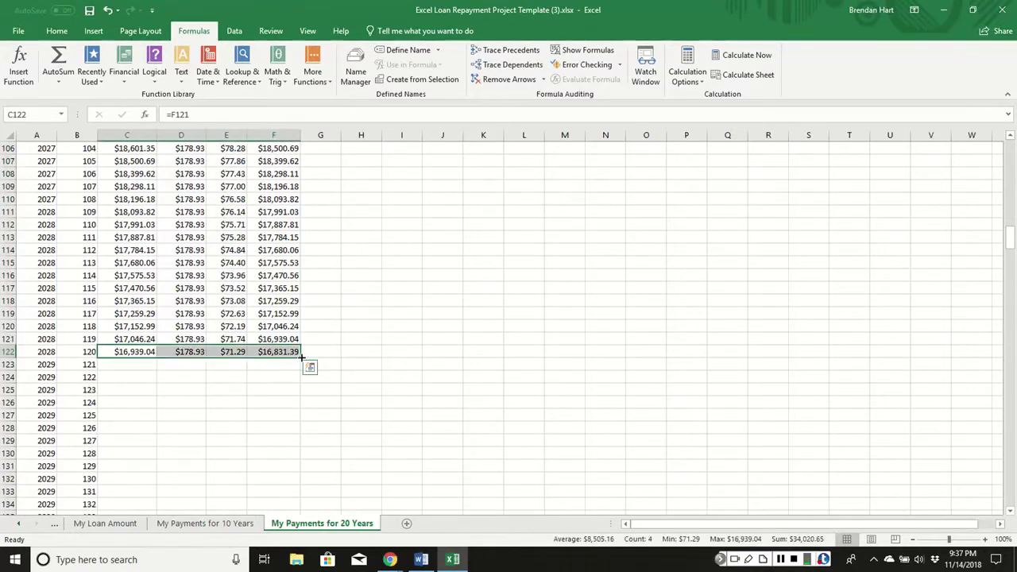
double_click(302, 358)
scroll(278, 347, down, 9)
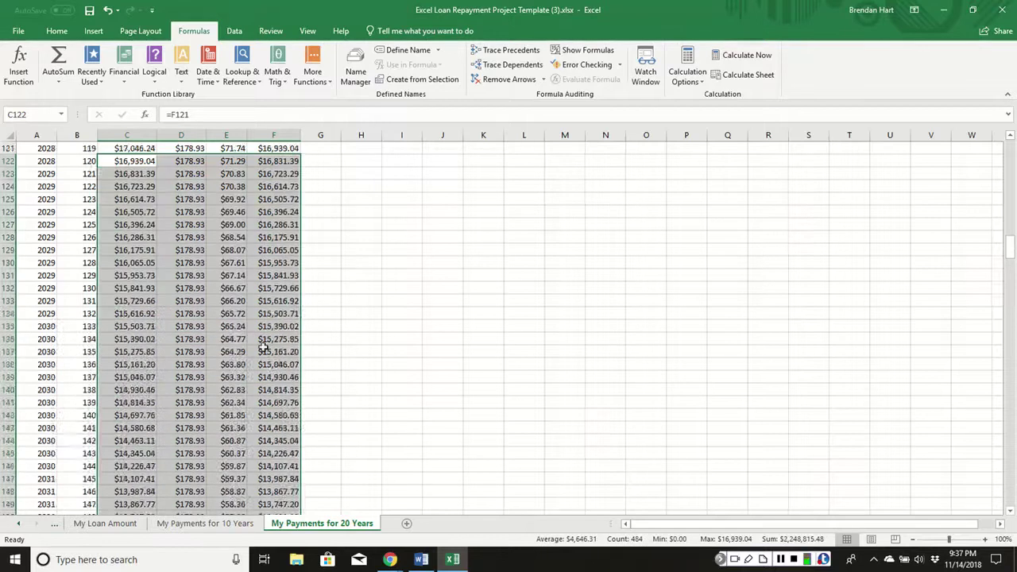
scroll(271, 340, down, 20)
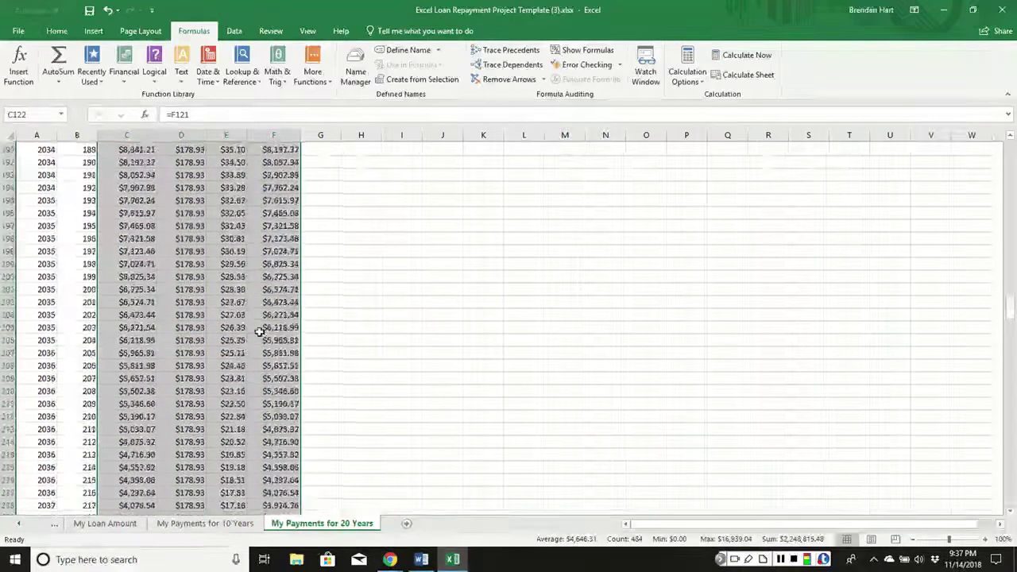
scroll(259, 327, down, 6)
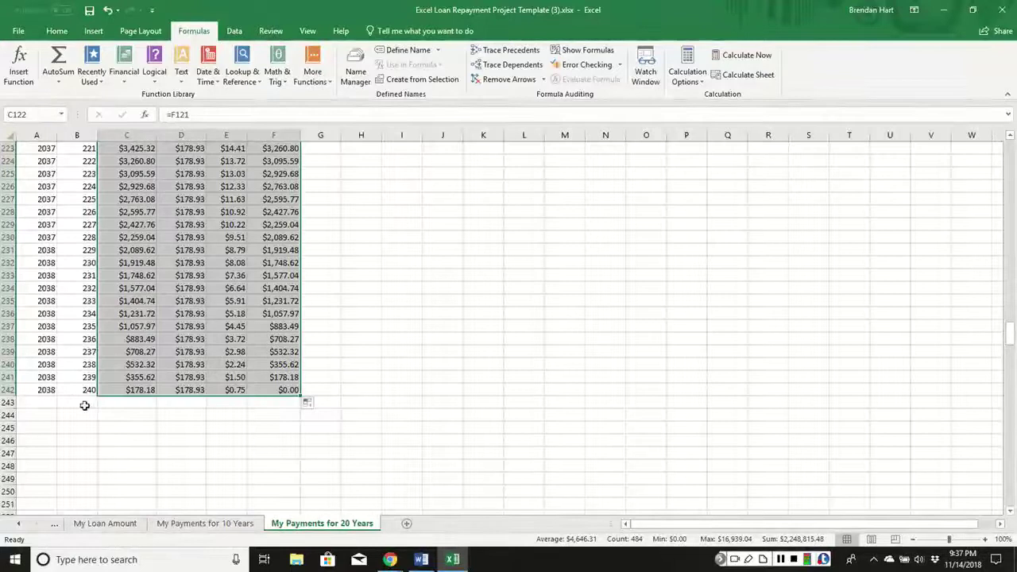
drag(290, 398, 245, 416)
click(274, 402)
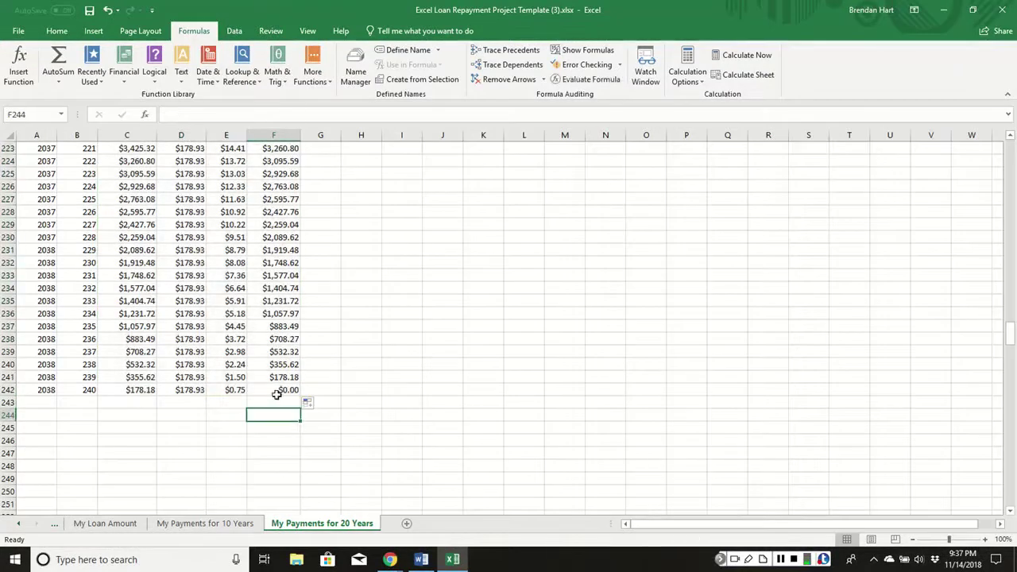
click(270, 390)
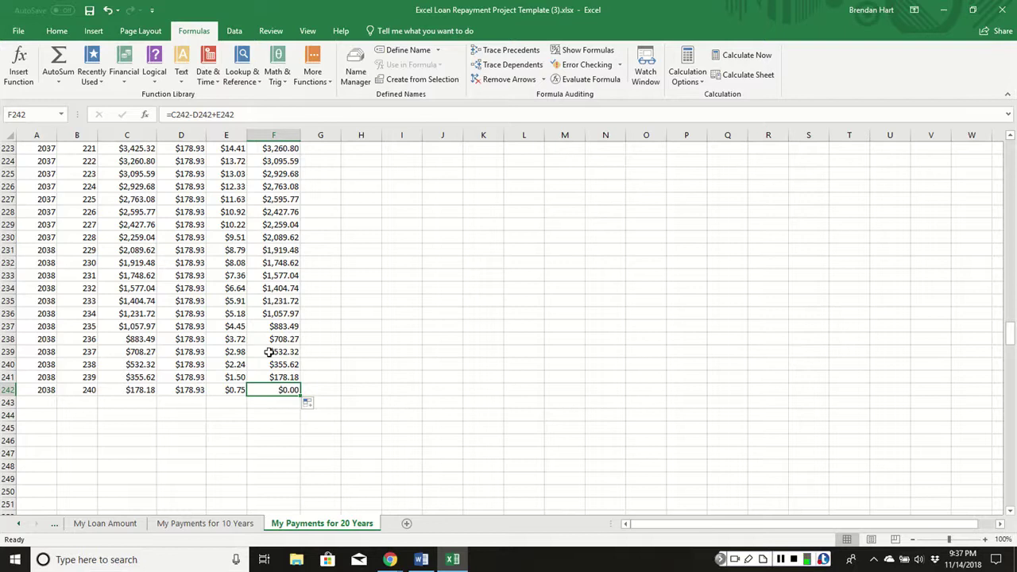
scroll(266, 341, up, 10)
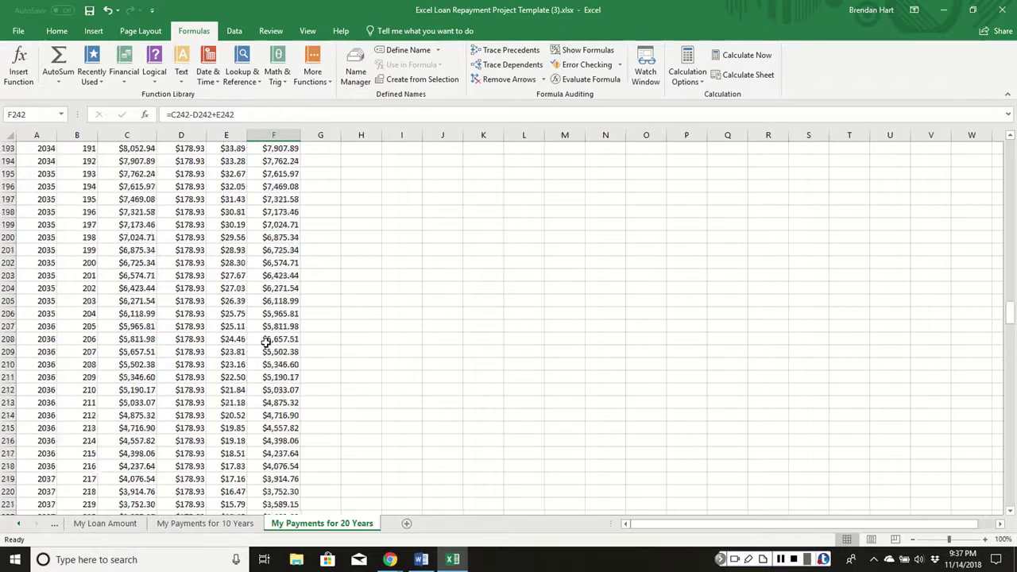
scroll(447, 429, up, 6)
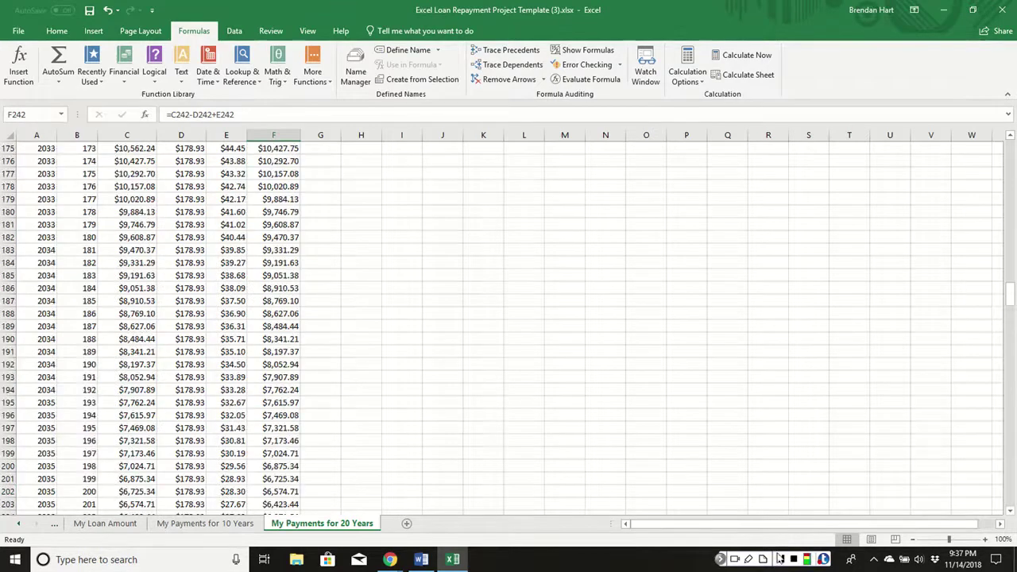